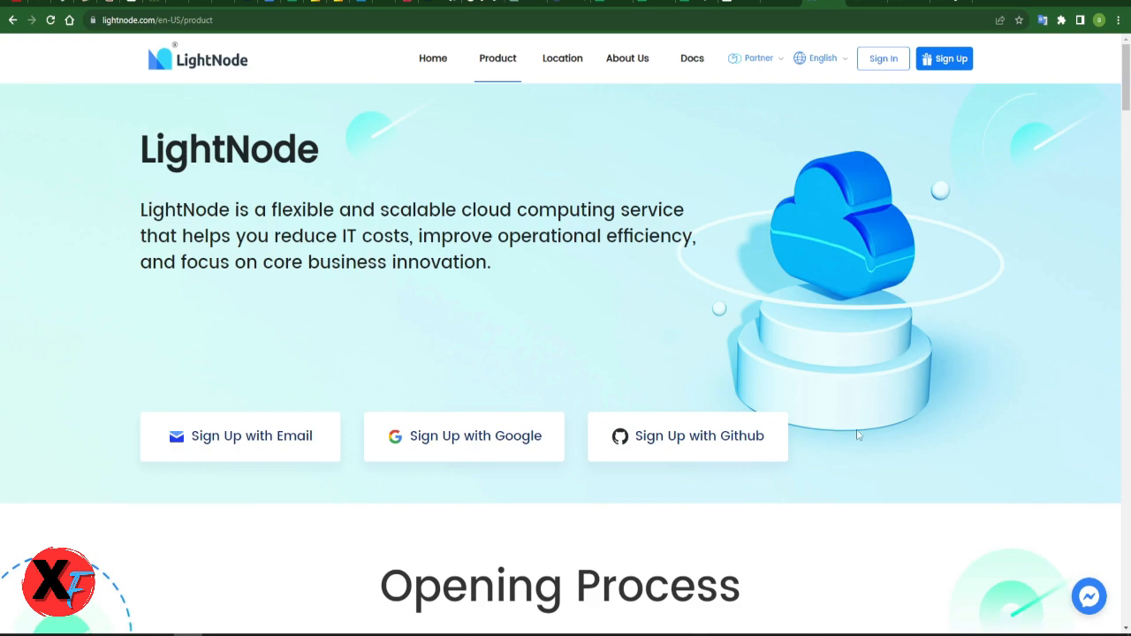
Open the BlueStacks VPS hosting page from the links at the end of the LightNode product page.
scroll(873, 434, down, 1)
scroll(873, 435, up, 1)
scroll(1125, 73, down, 1)
scroll(1125, 73, up, 1)
drag(1125, 77, 1125, 583)
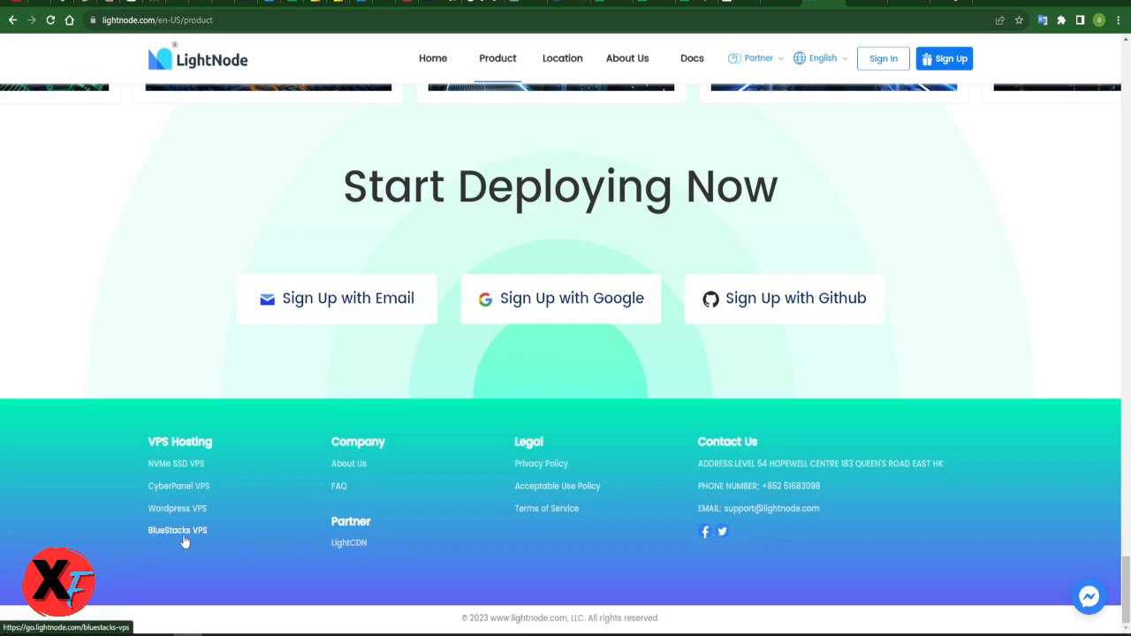
click(177, 532)
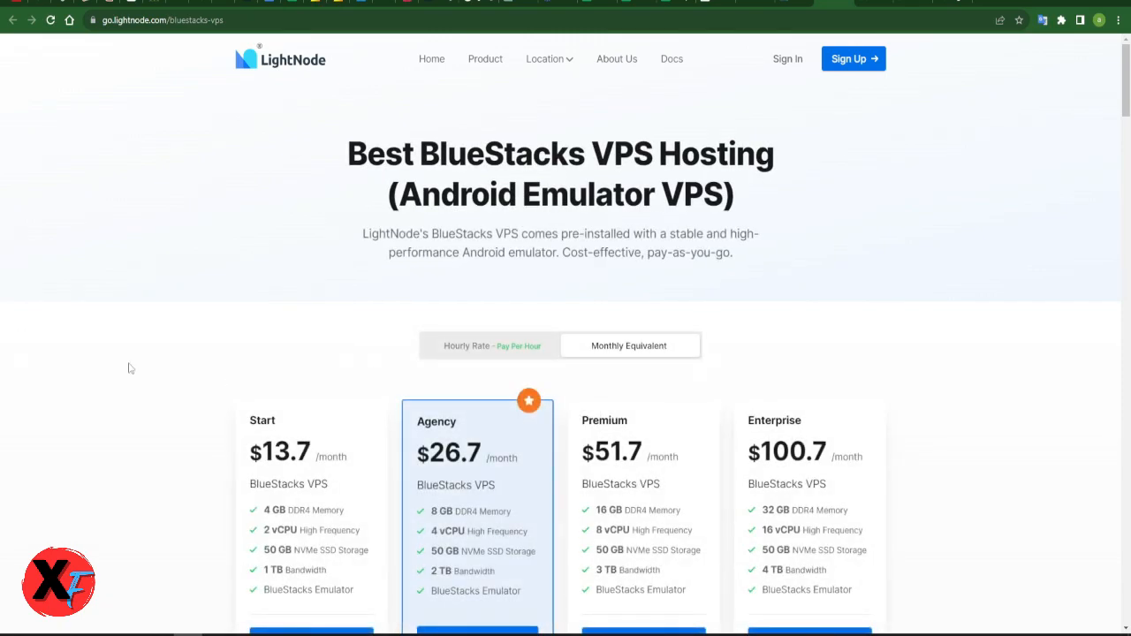
Compare the monthly prices and specifications of the BlueStacks VPS plans, including Premium and Enterprise.
scroll(129, 367, down, 2)
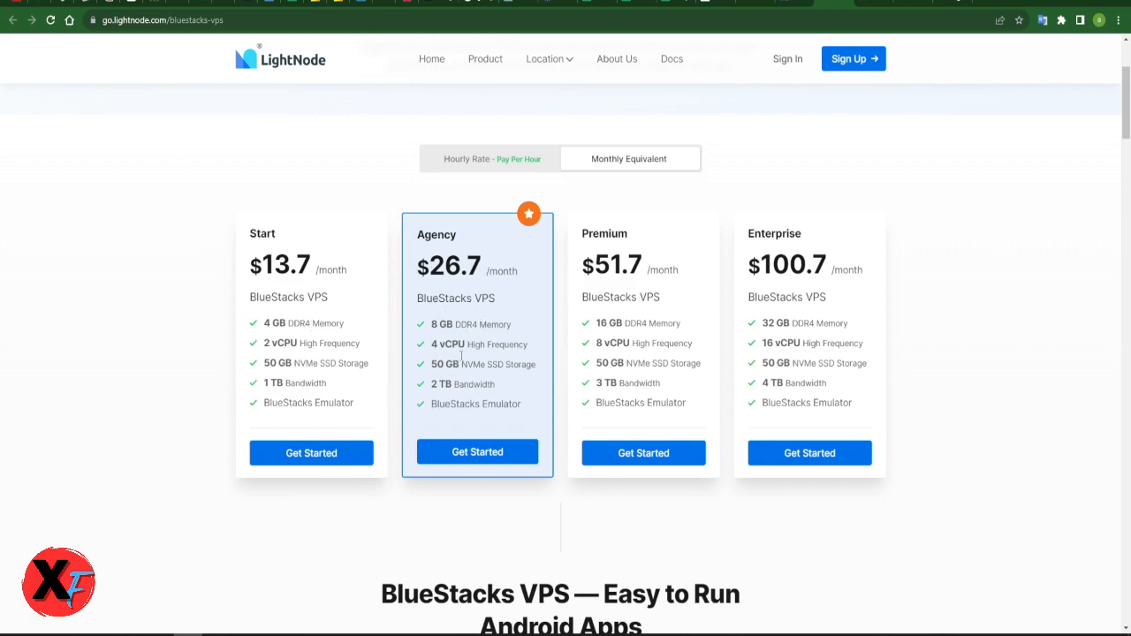
drag(594, 265, 643, 265)
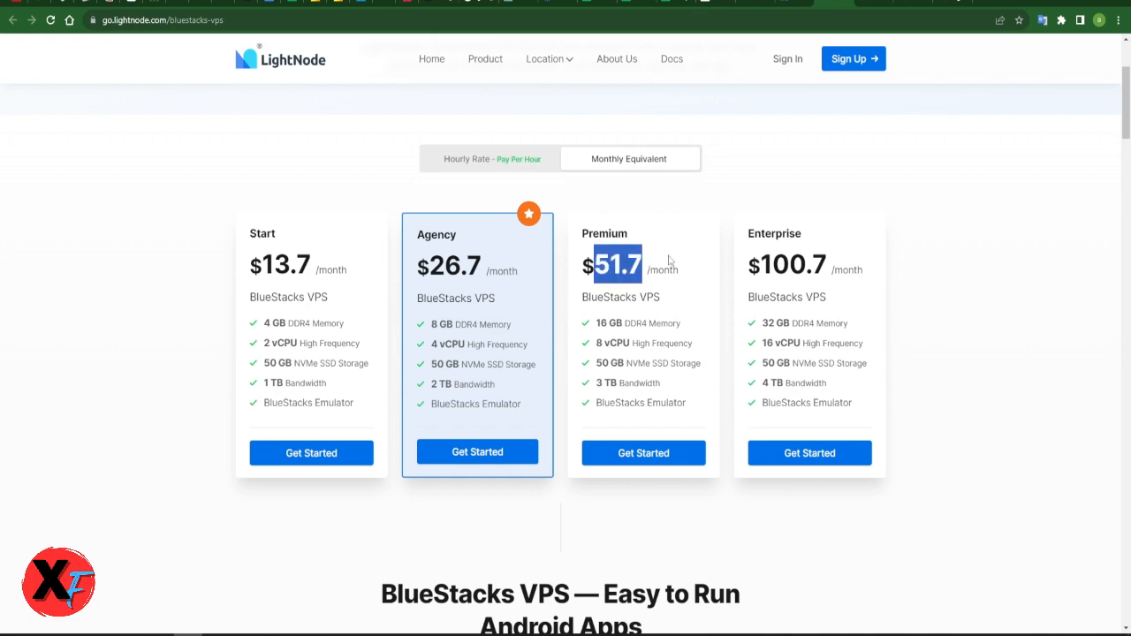
drag(758, 265, 827, 265)
click(959, 301)
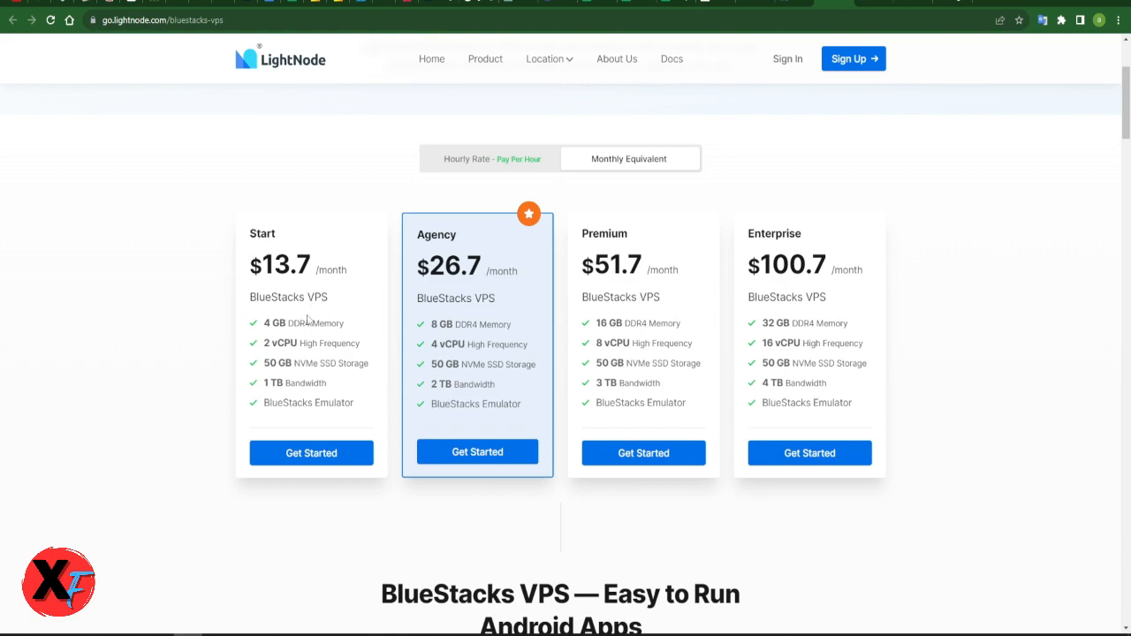
Get started with the Start BlueStacks VPS plan and acknowledge the notice on port 25 blocking and fraudulent activities.
click(313, 460)
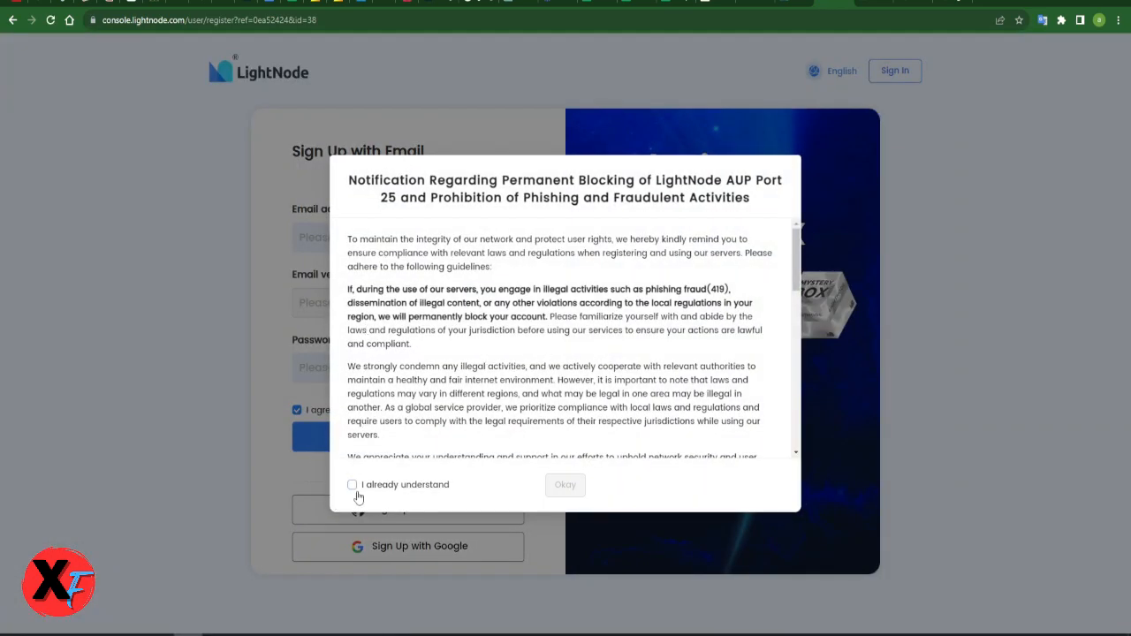
click(352, 485)
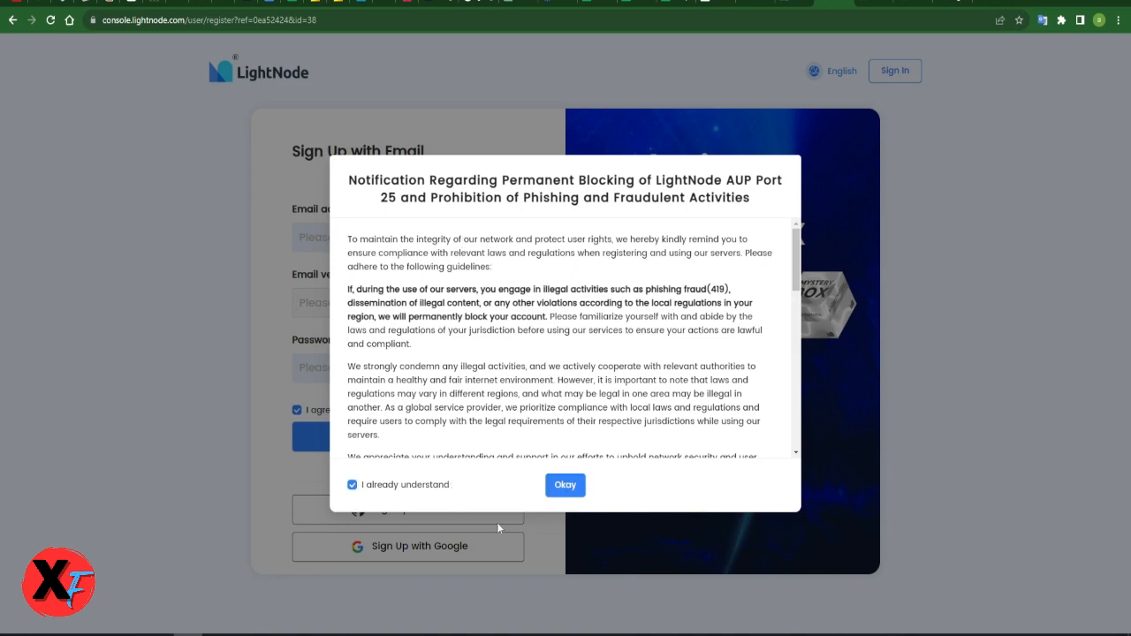
click(556, 491)
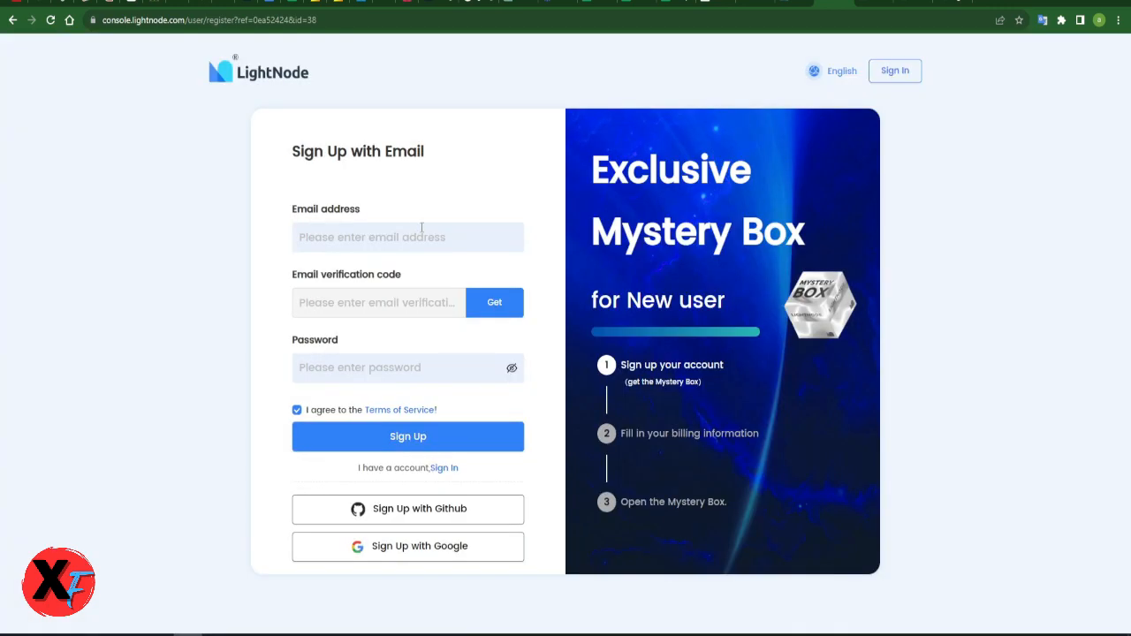
Fill in the sign-up email address, request the email verification code, and enter the code from the mailbox.
click(421, 229)
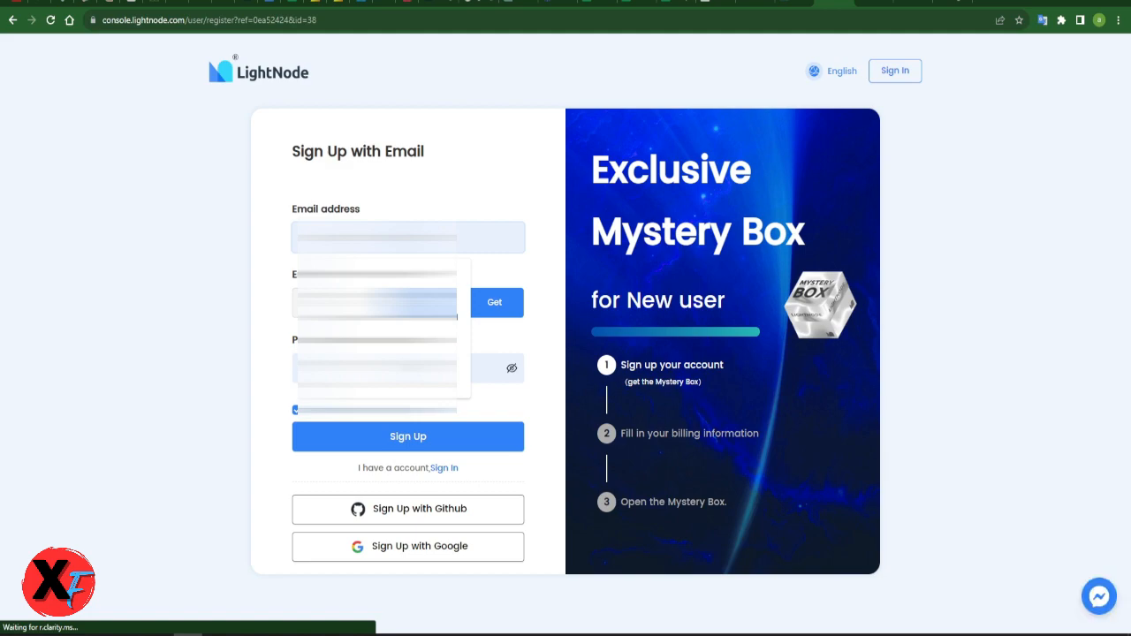
click(415, 340)
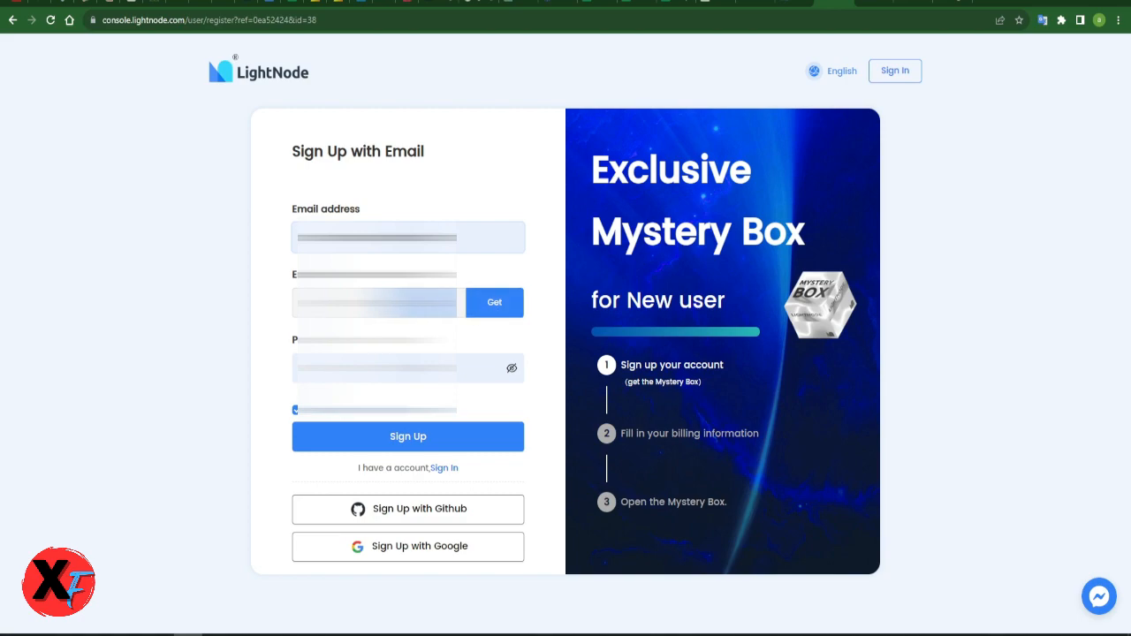
click(492, 307)
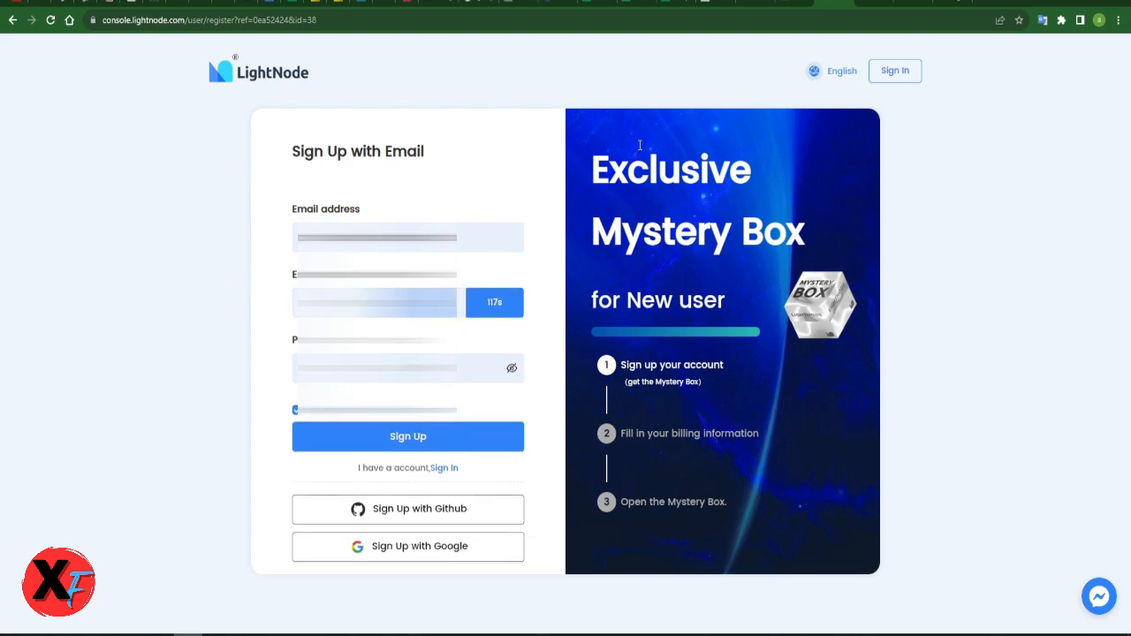
click(747, 7)
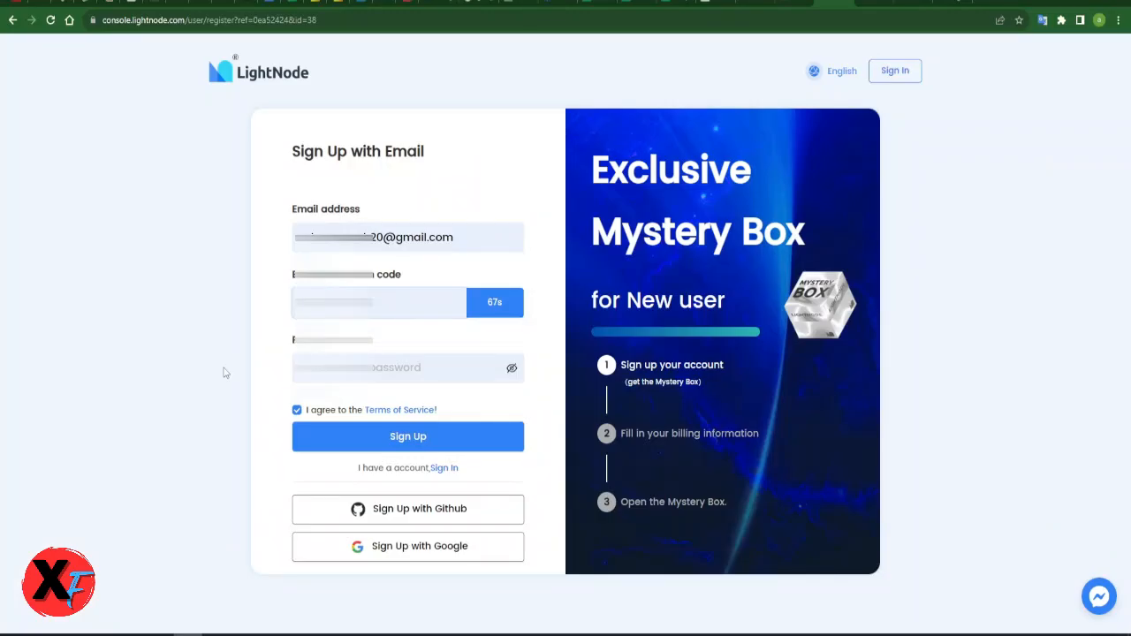
Fill the account password with the suggested strong password, submit the sign-up, and save the login in the browser.
click(405, 367)
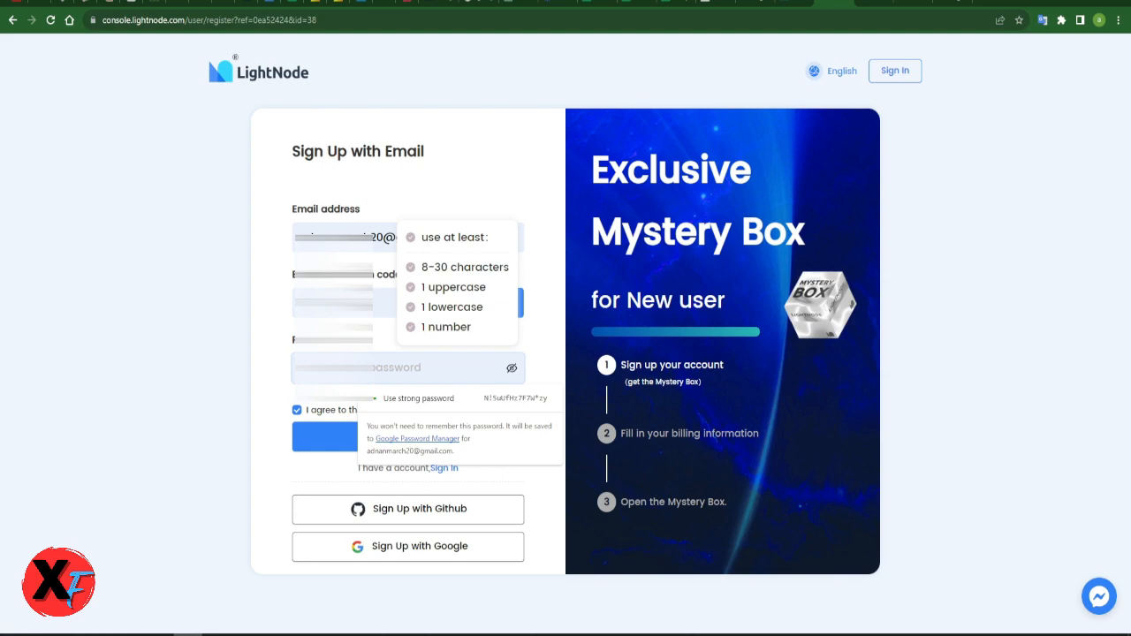
click(418, 398)
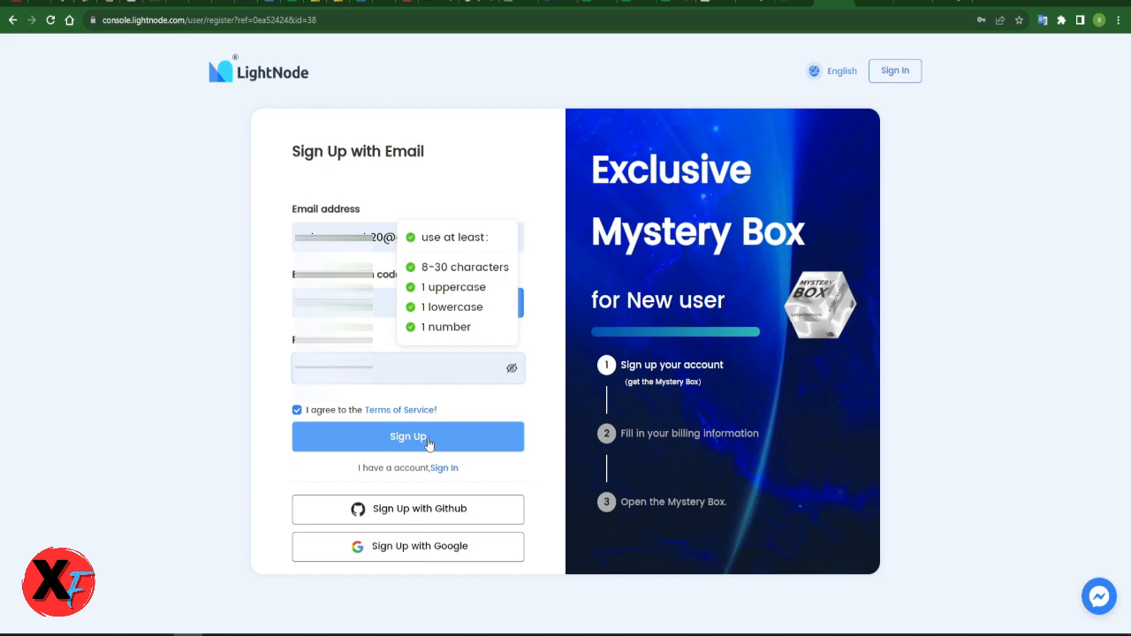
click(428, 444)
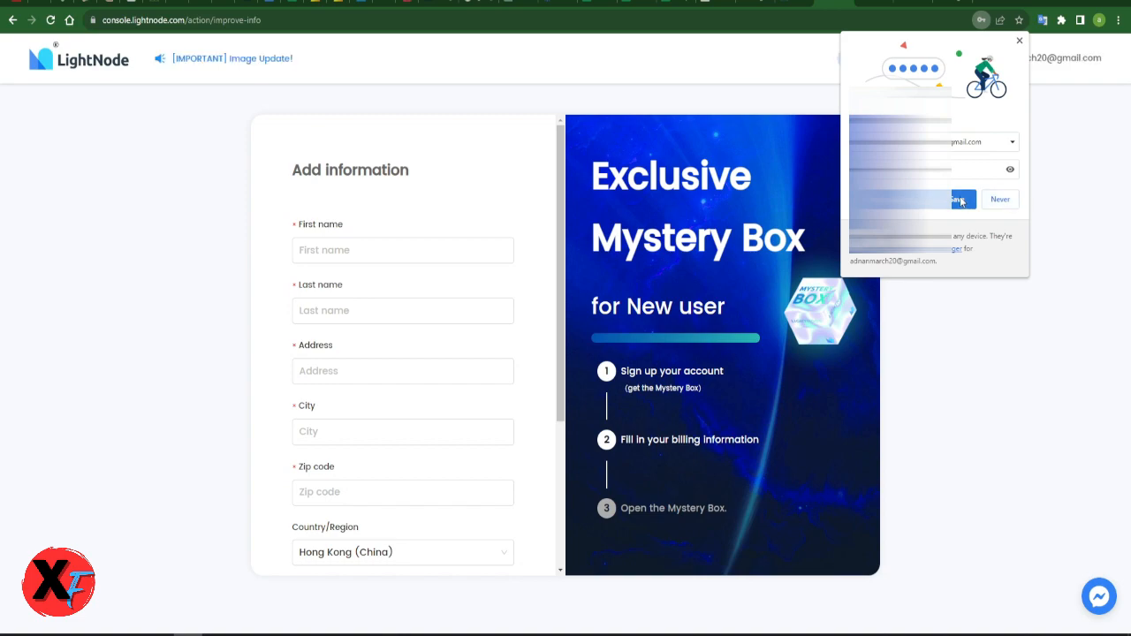
click(957, 201)
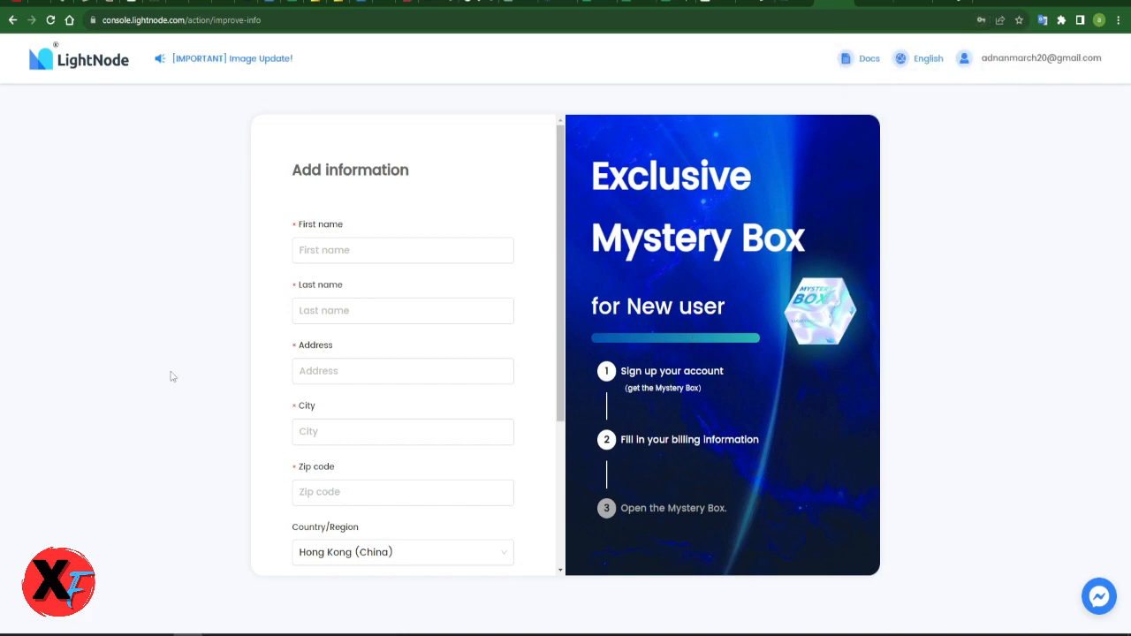
Fill in the required billing information, including the customer's first name, last name and address, and submit the form.
click(417, 255)
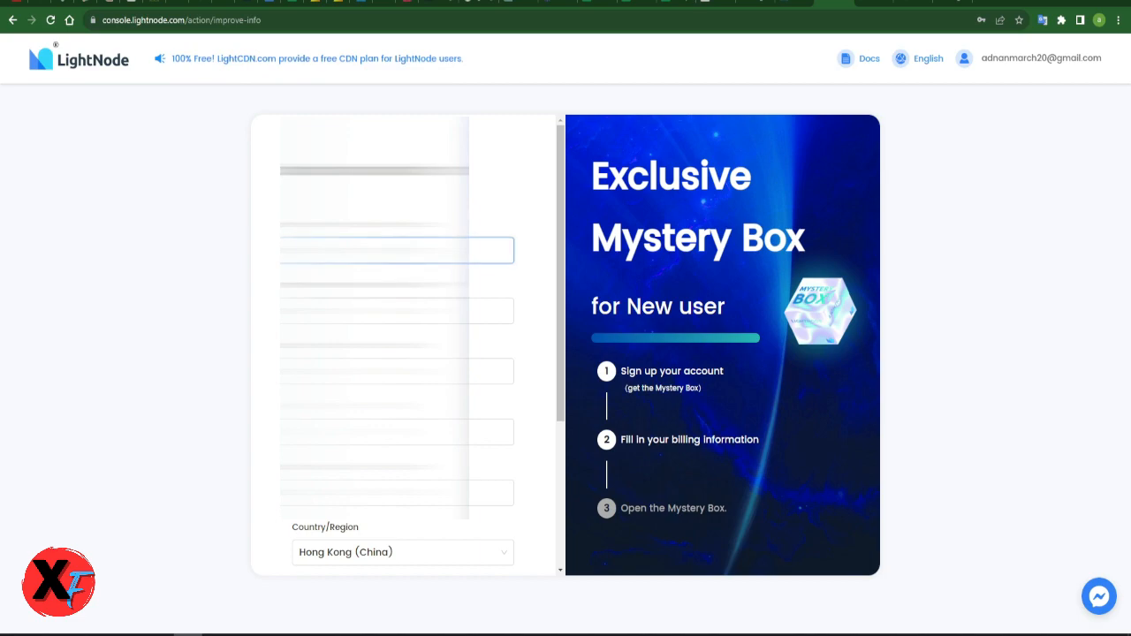
click(417, 251)
click(388, 284)
click(398, 311)
click(397, 344)
click(398, 371)
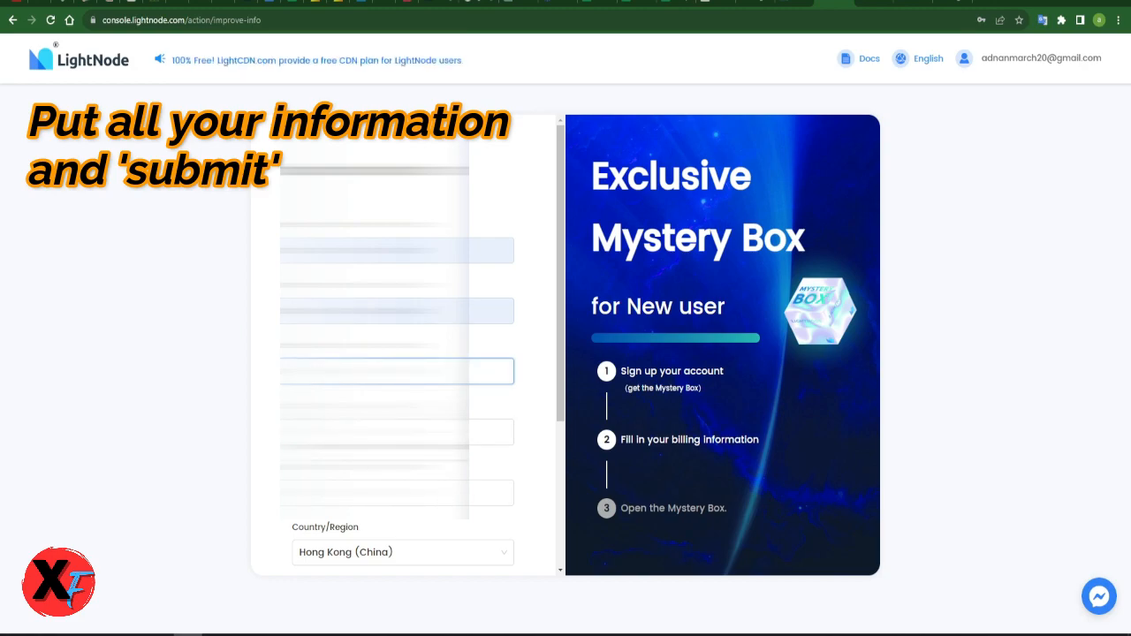
scroll(406, 442, down, 5)
click(407, 534)
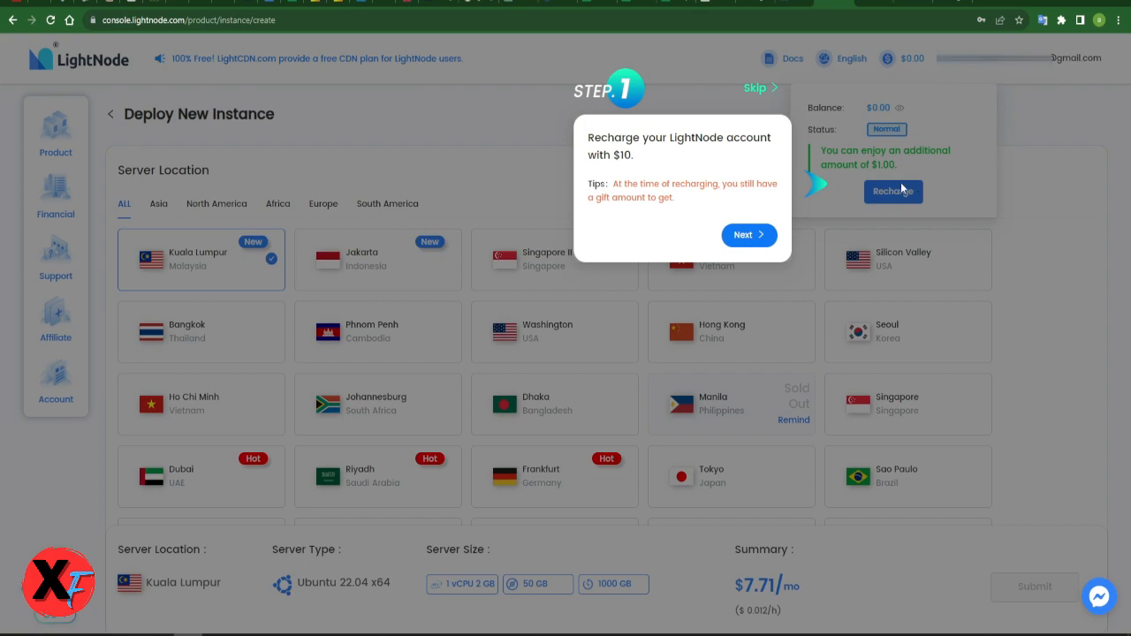
Skip the account recharge guide and dismiss the Mystery Box gift message without recharging.
click(753, 89)
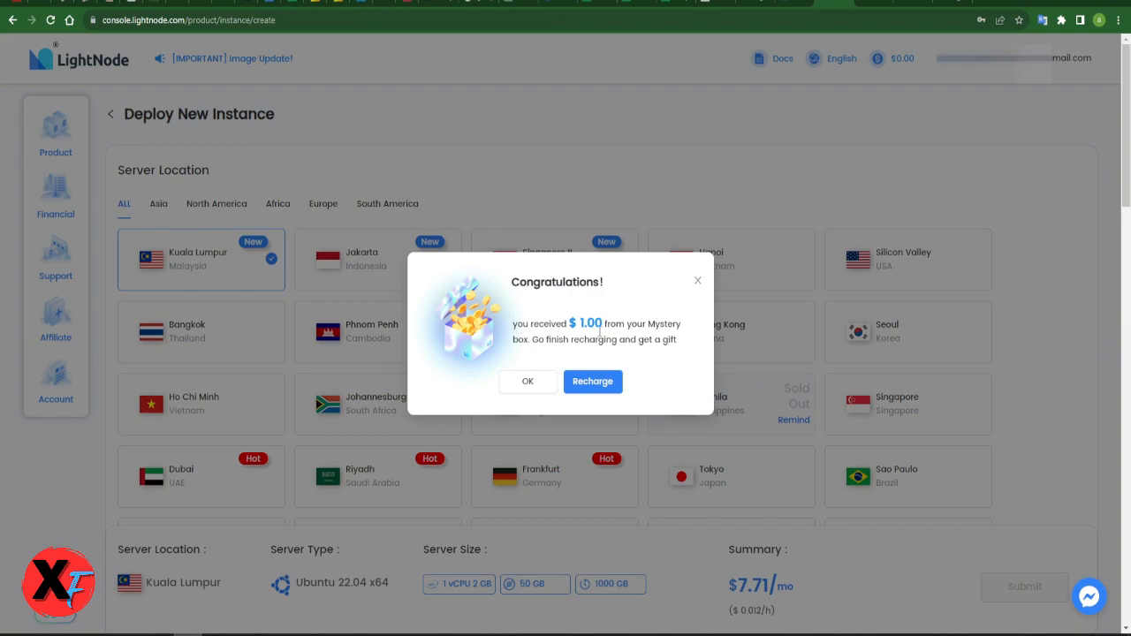
click(531, 375)
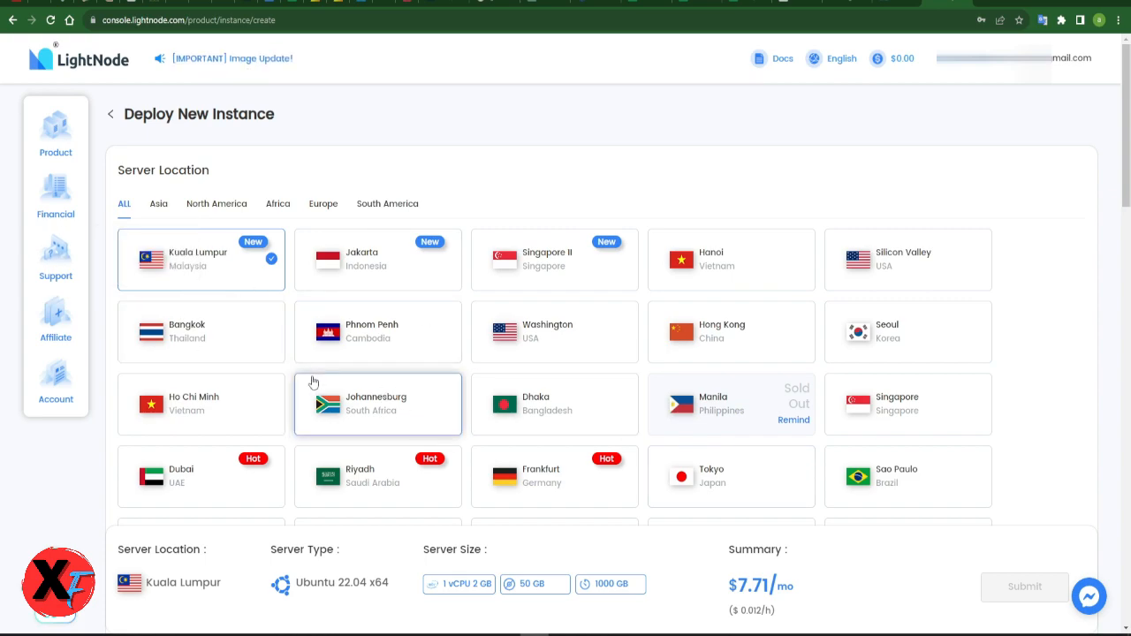
Review the available server locations and choose Washington, USA for the new instance.
scroll(545, 426, down, 7)
scroll(546, 425, up, 3)
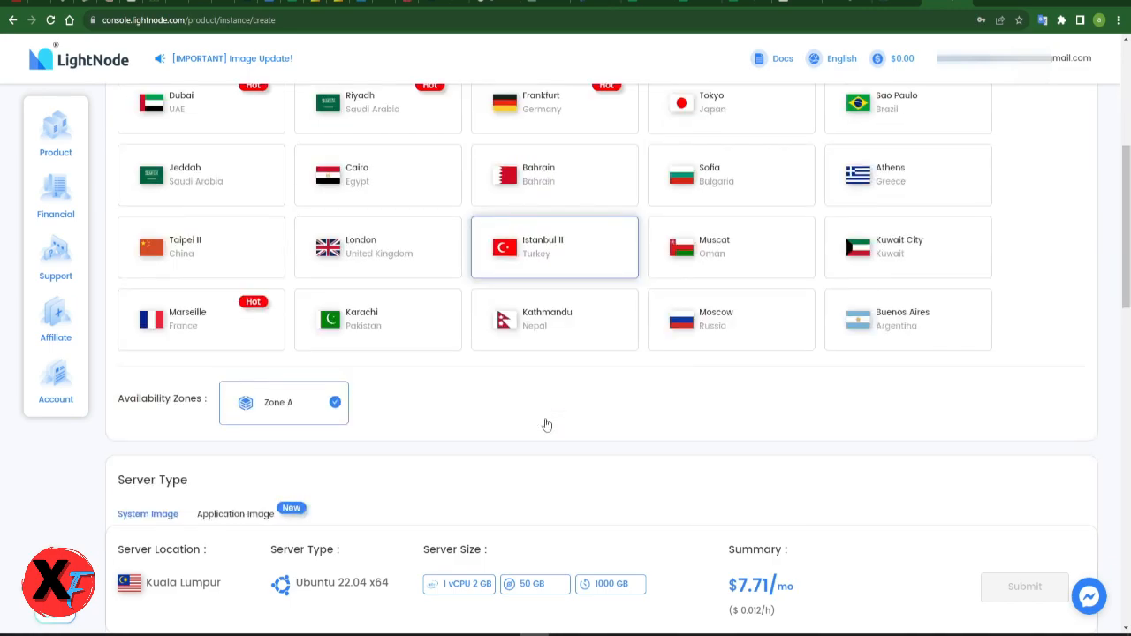
scroll(545, 425, up, 4)
scroll(546, 425, down, 3)
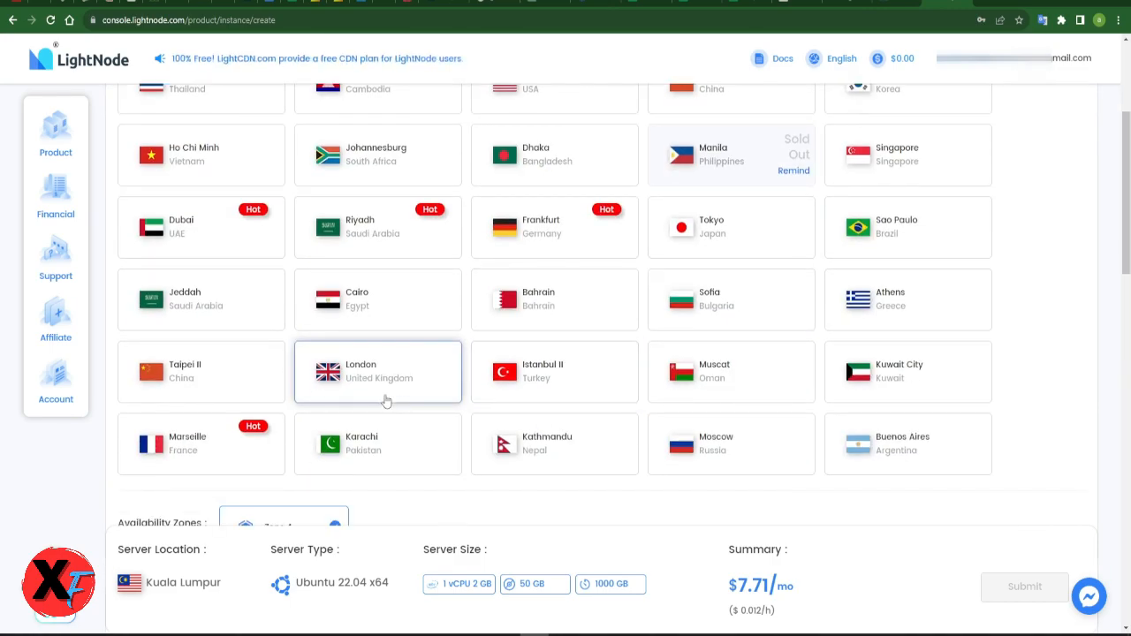
scroll(386, 401, up, 3)
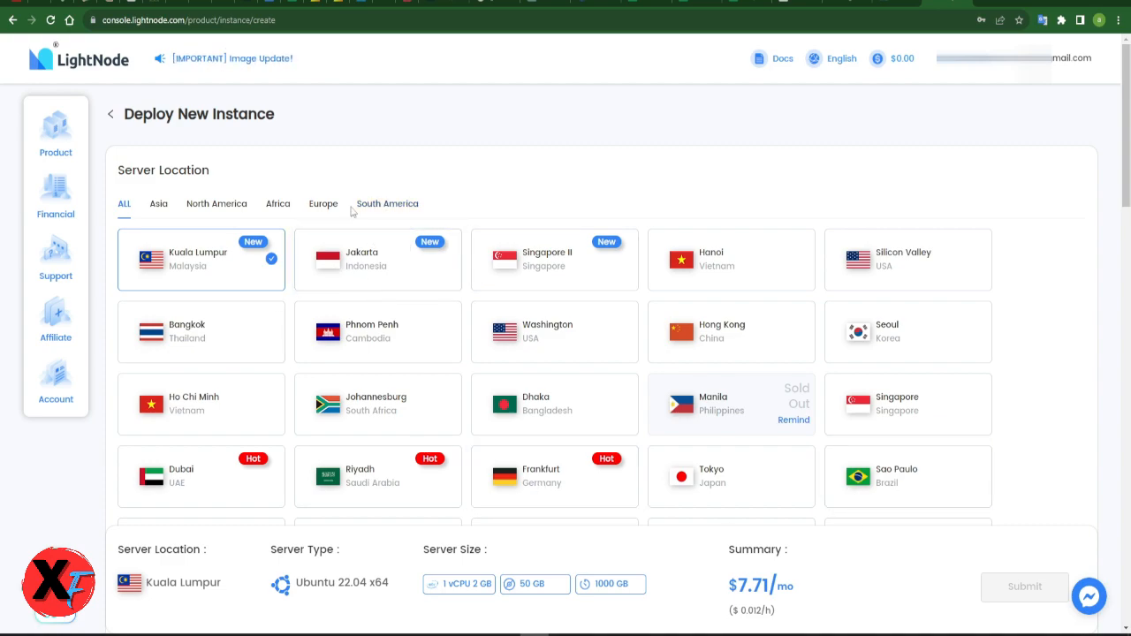
click(560, 346)
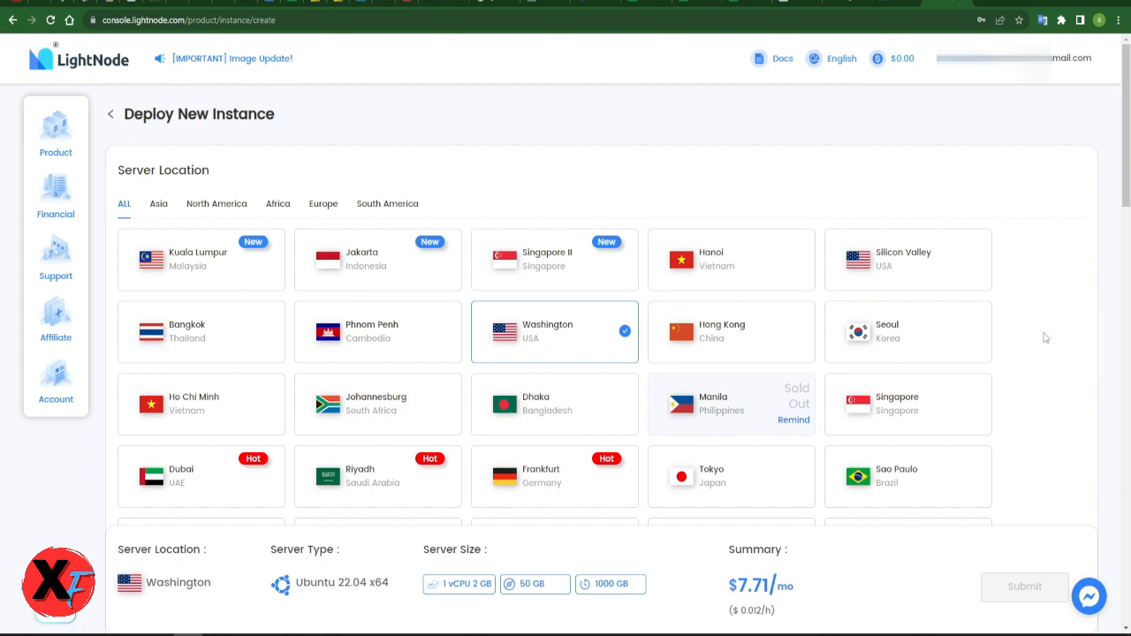
Check the Windows image's minimum configuration and set the server's computing size to 2 vCPU | 4 GB.
scroll(971, 336, down, 5)
scroll(466, 348, down, 1)
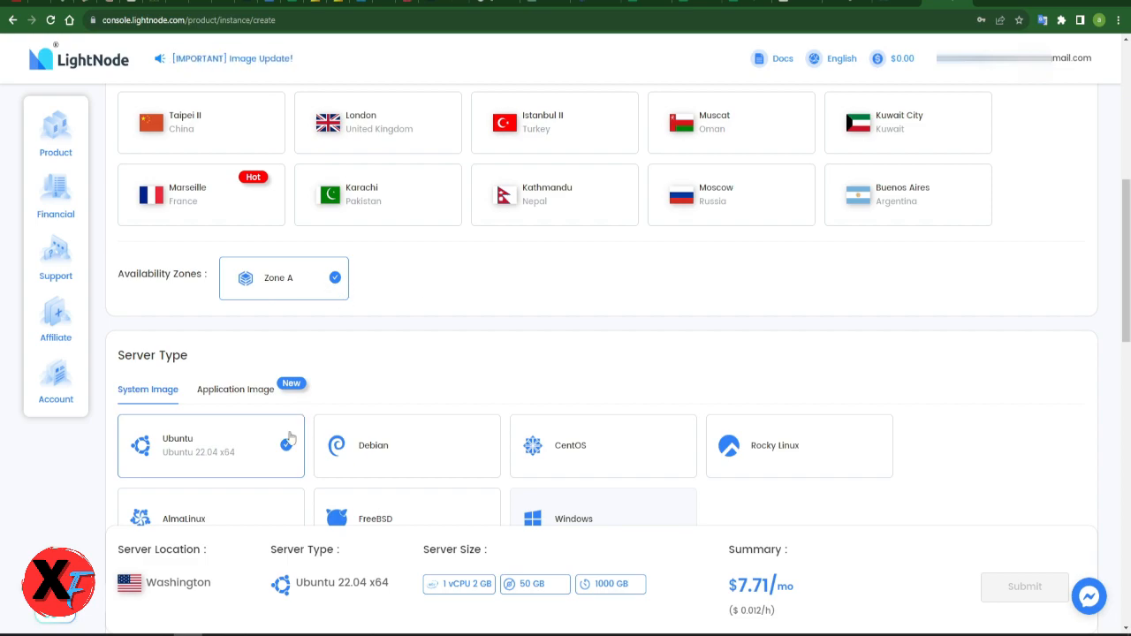
scroll(414, 392, down, 2)
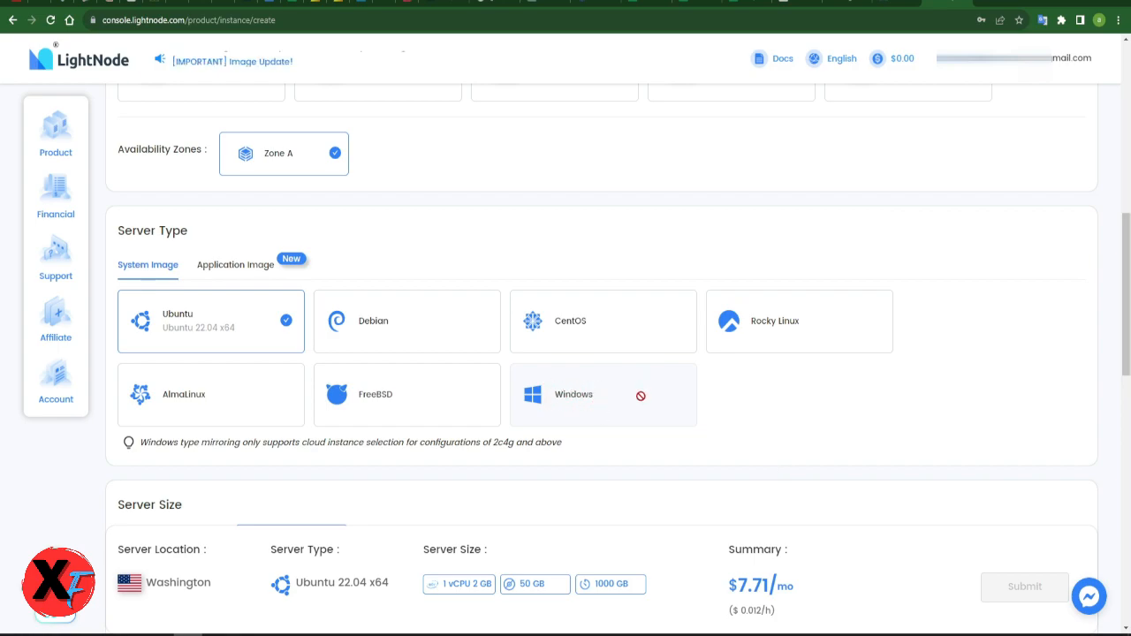
scroll(621, 398, down, 1)
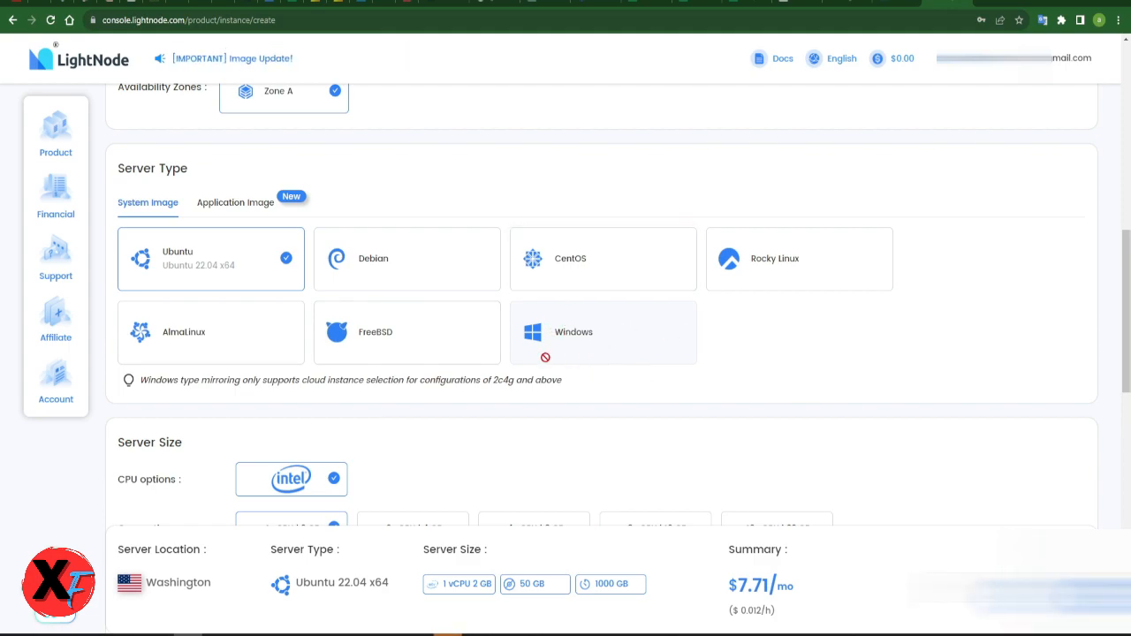
scroll(588, 347, down, 2)
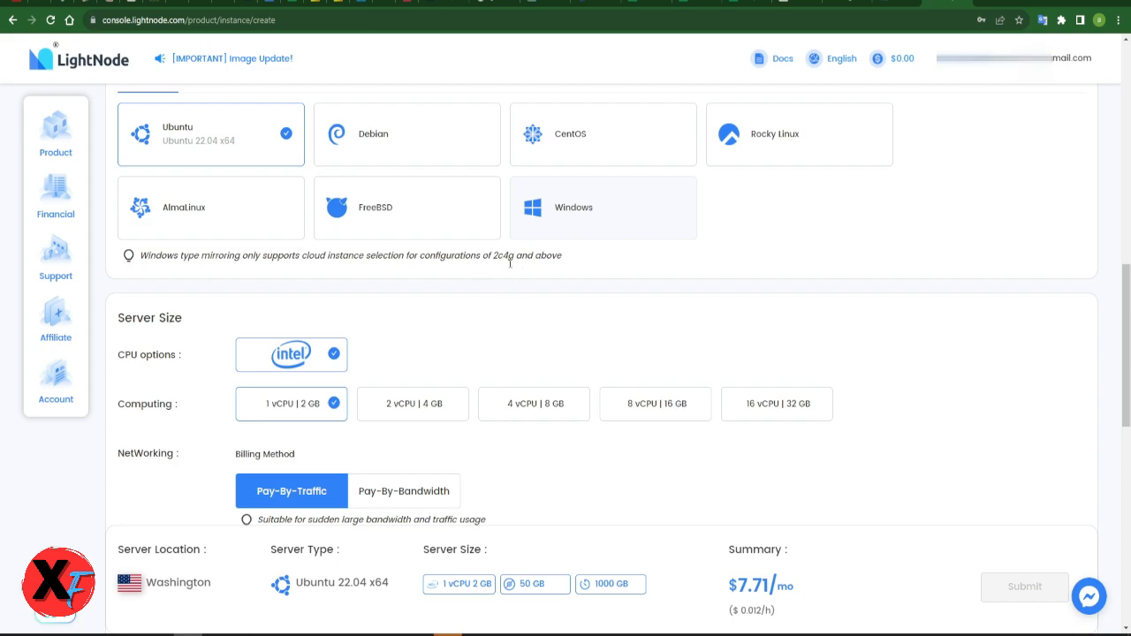
double_click(505, 256)
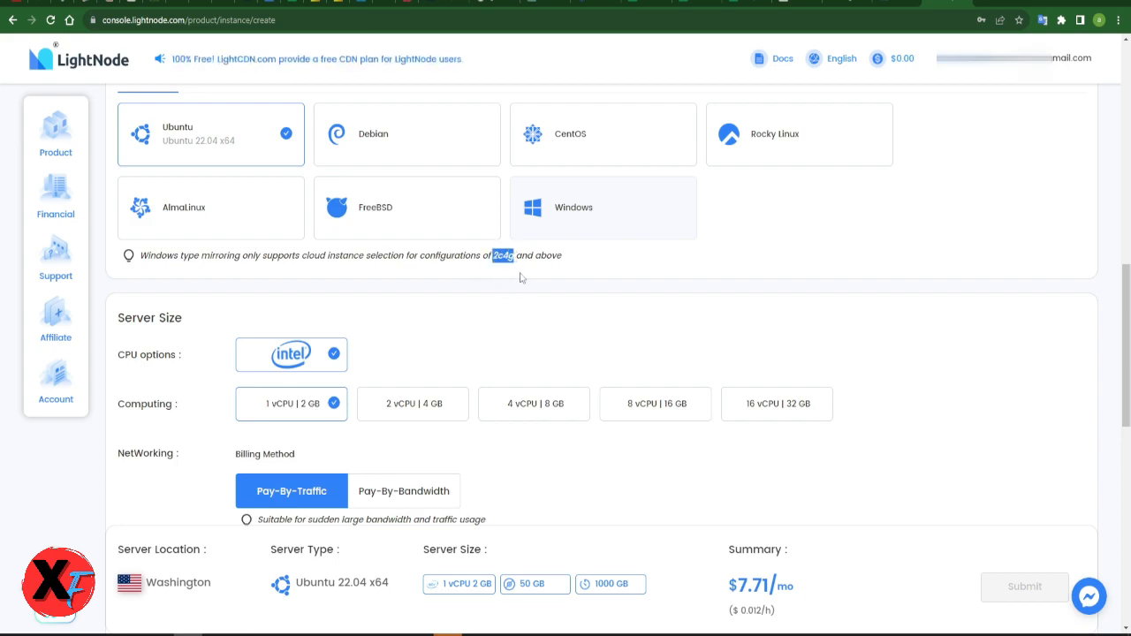
scroll(530, 371, up, 2)
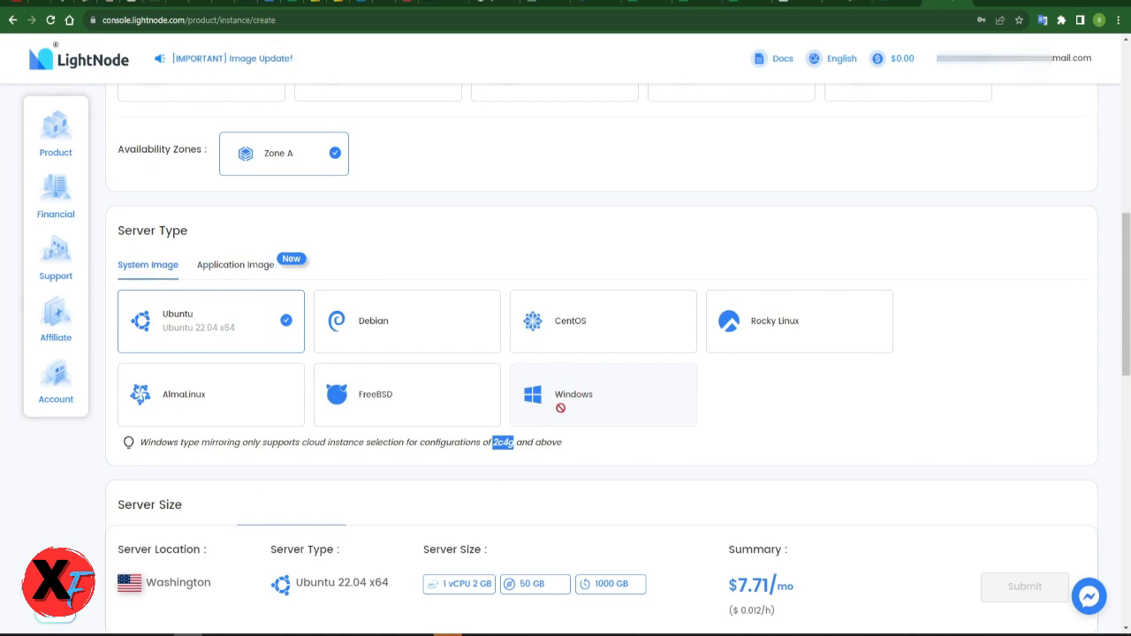
scroll(776, 424, down, 2)
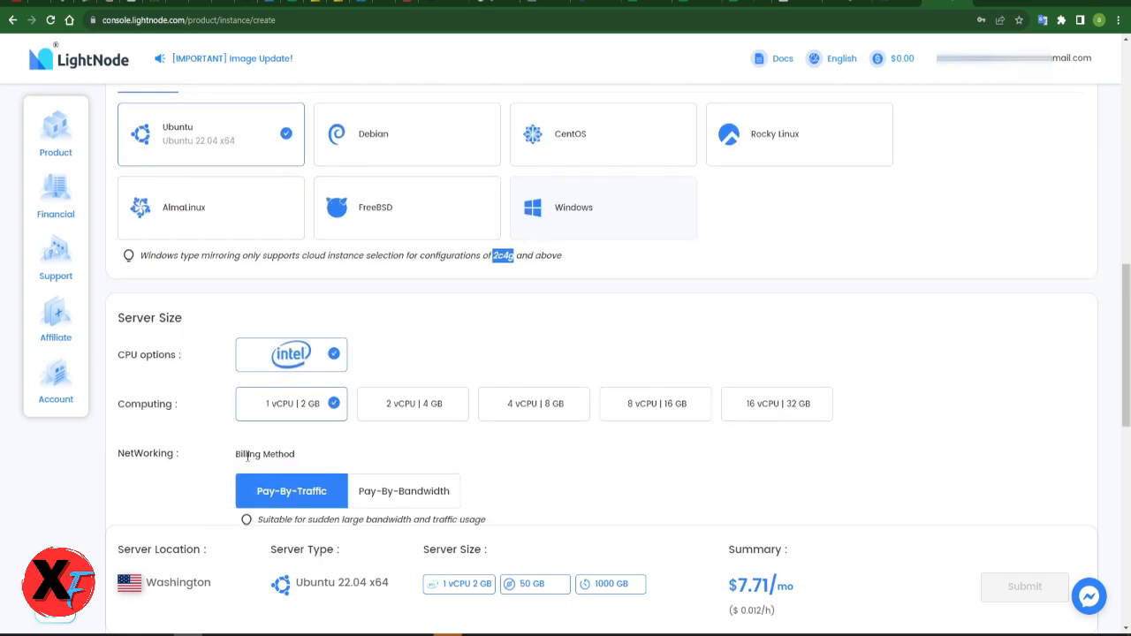
scroll(151, 307, down, 1)
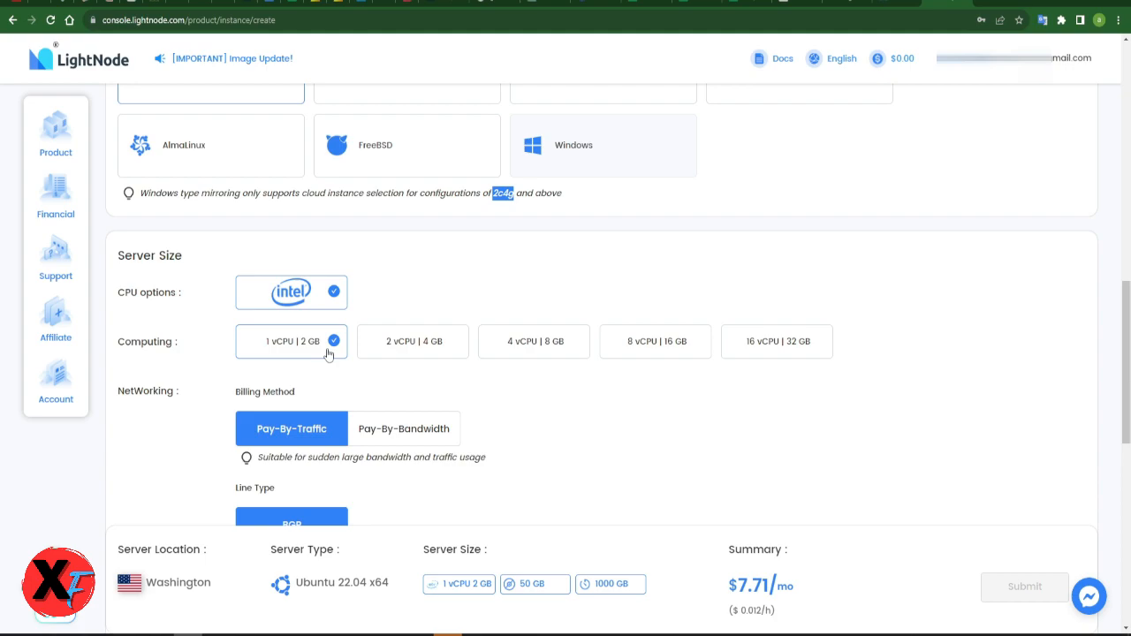
click(419, 349)
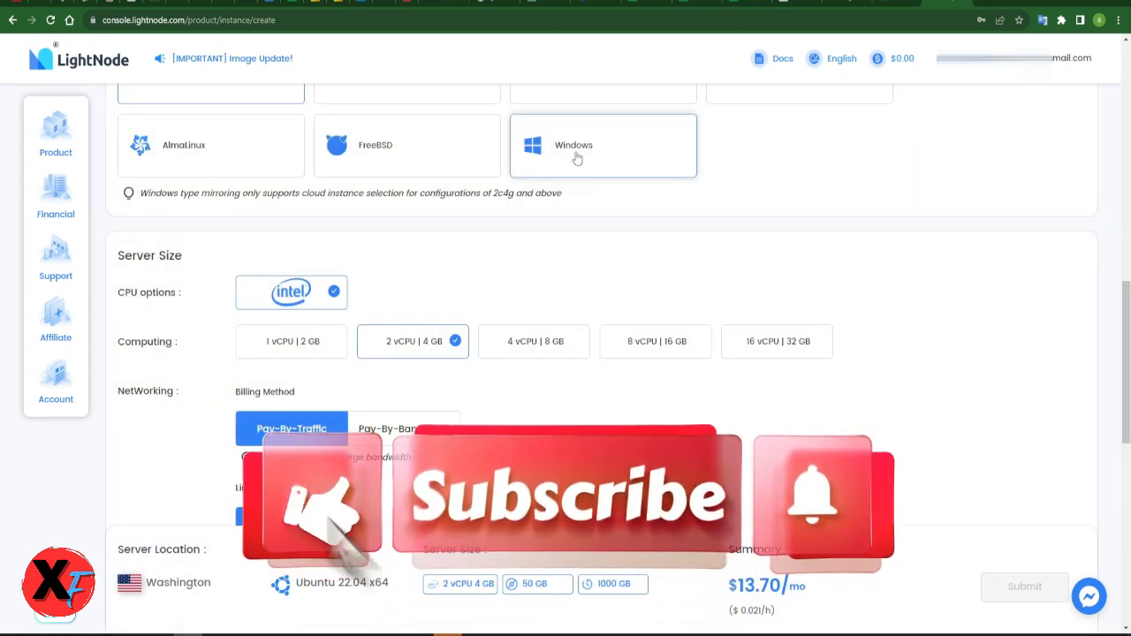
scroll(575, 221, up, 1)
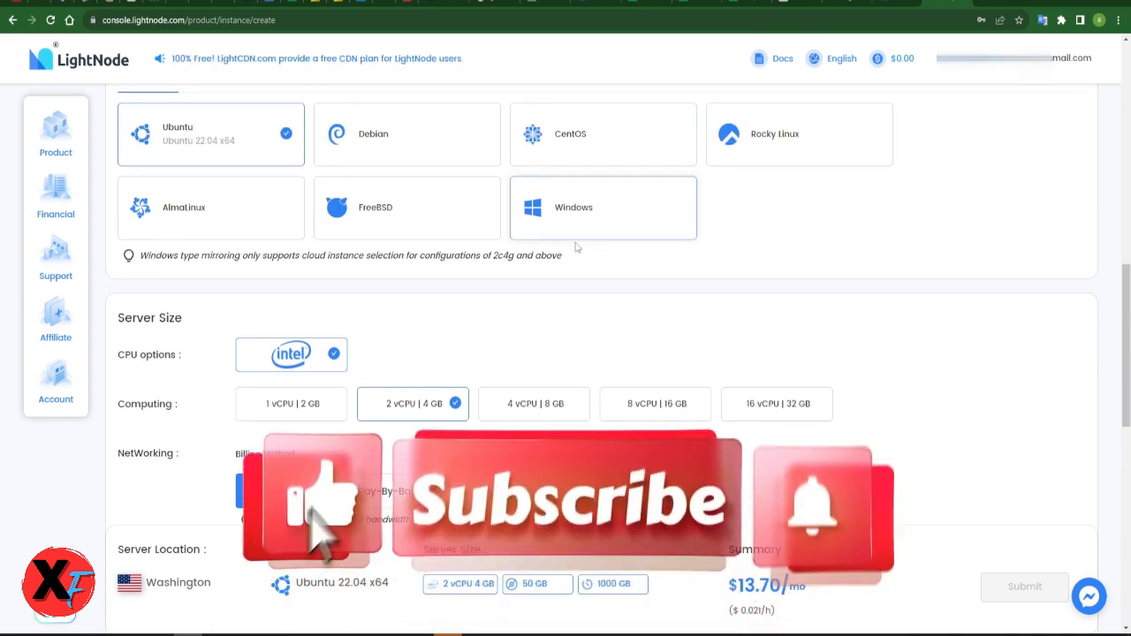
Select the Windows 10 x64 (English) system image for the new instance.
mouse_move(560, 221)
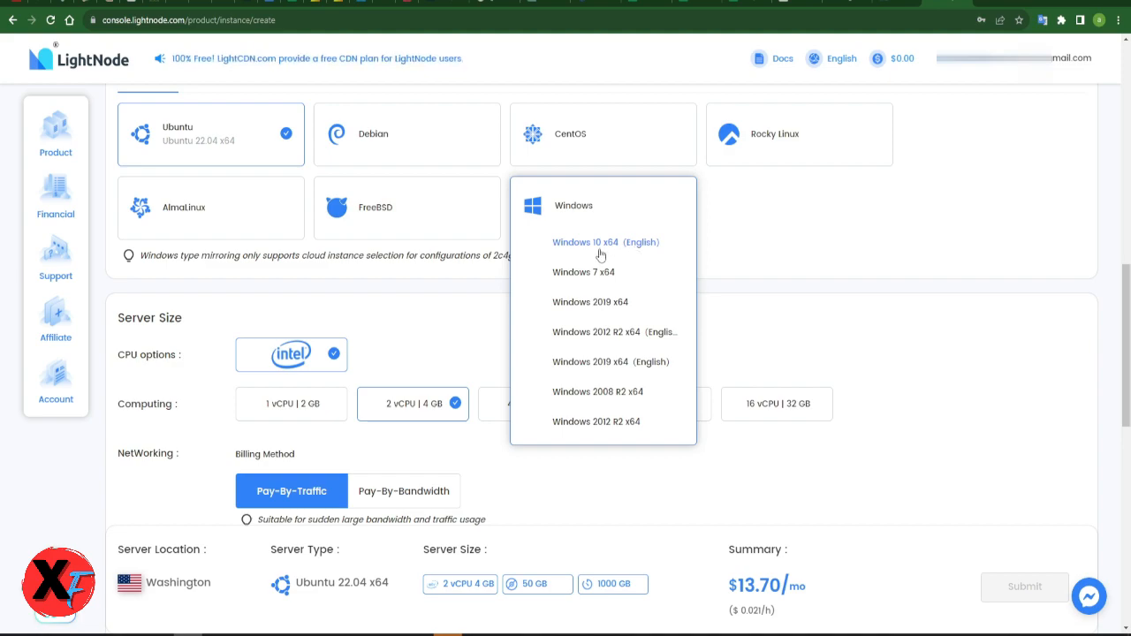
click(646, 247)
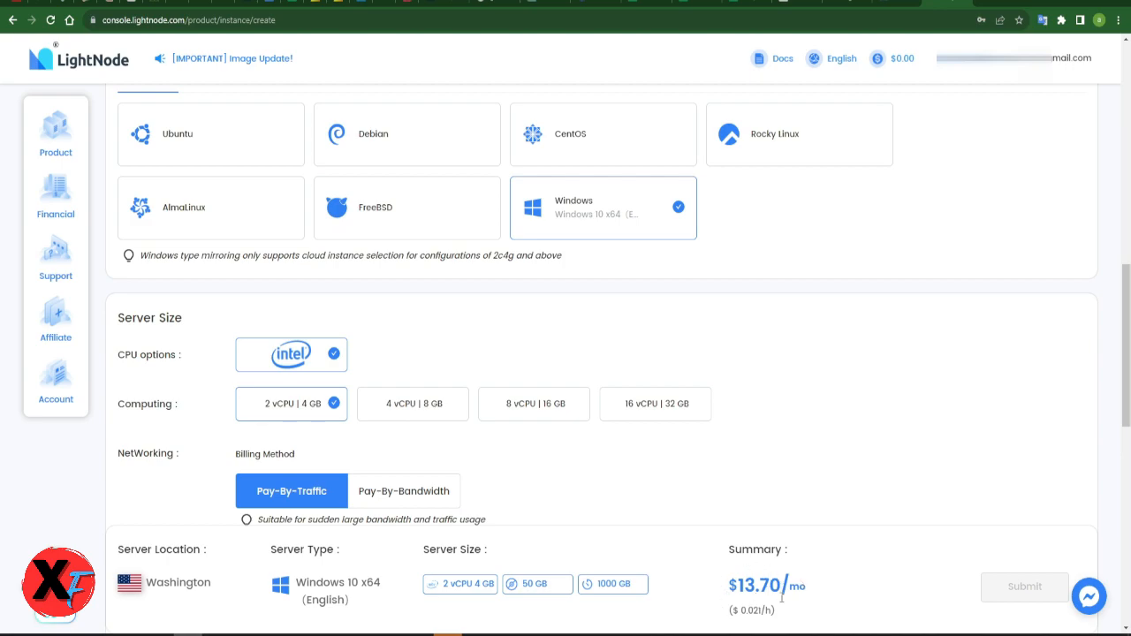
Review the networking options, try the 6000 GB traffic package and switch back to 1000 GB.
scroll(456, 383, down, 3)
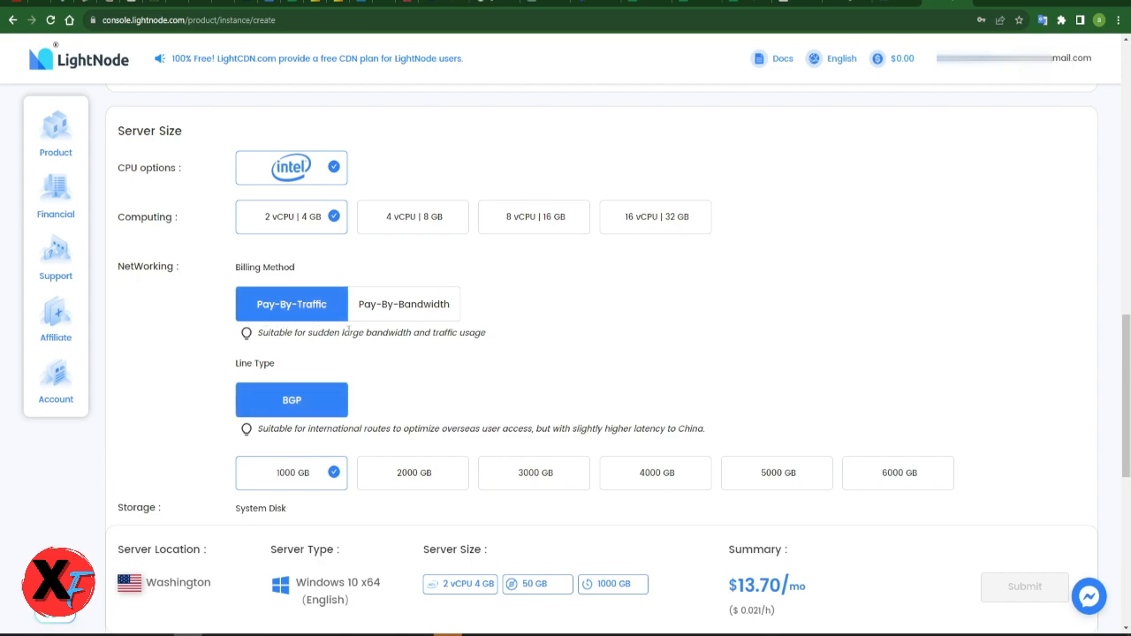
scroll(314, 362, down, 1)
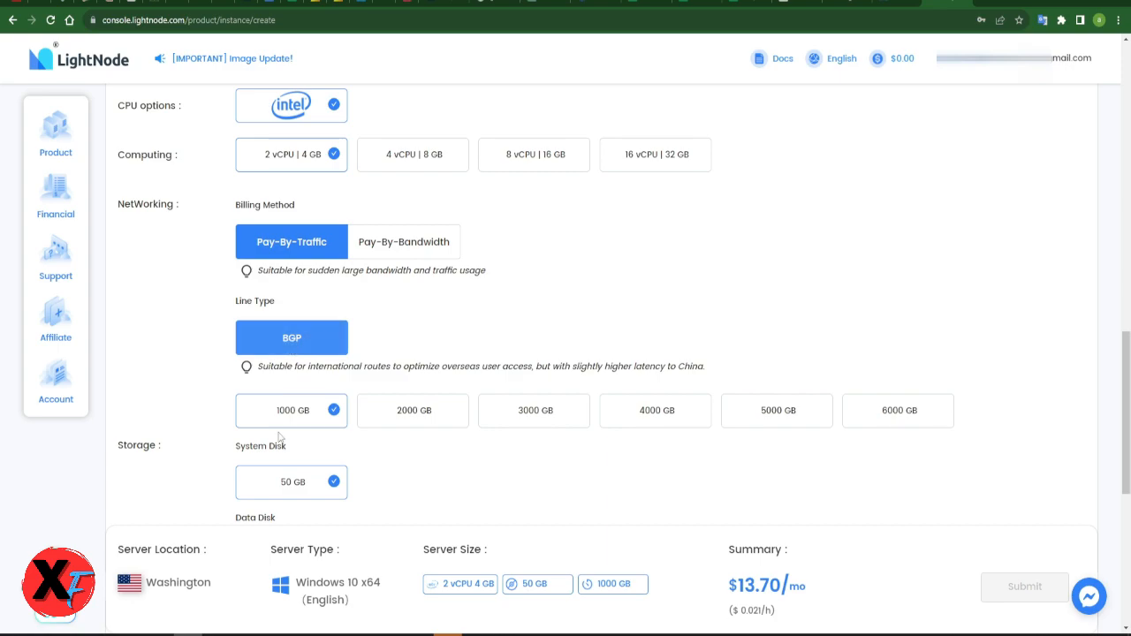
scroll(290, 472, down, 1)
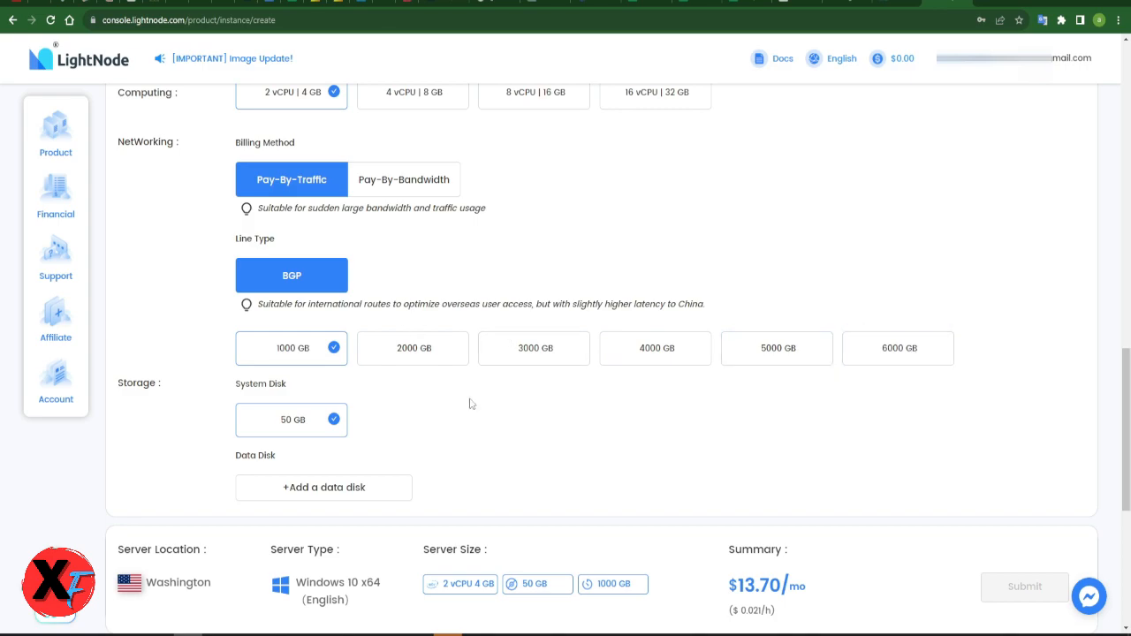
click(905, 355)
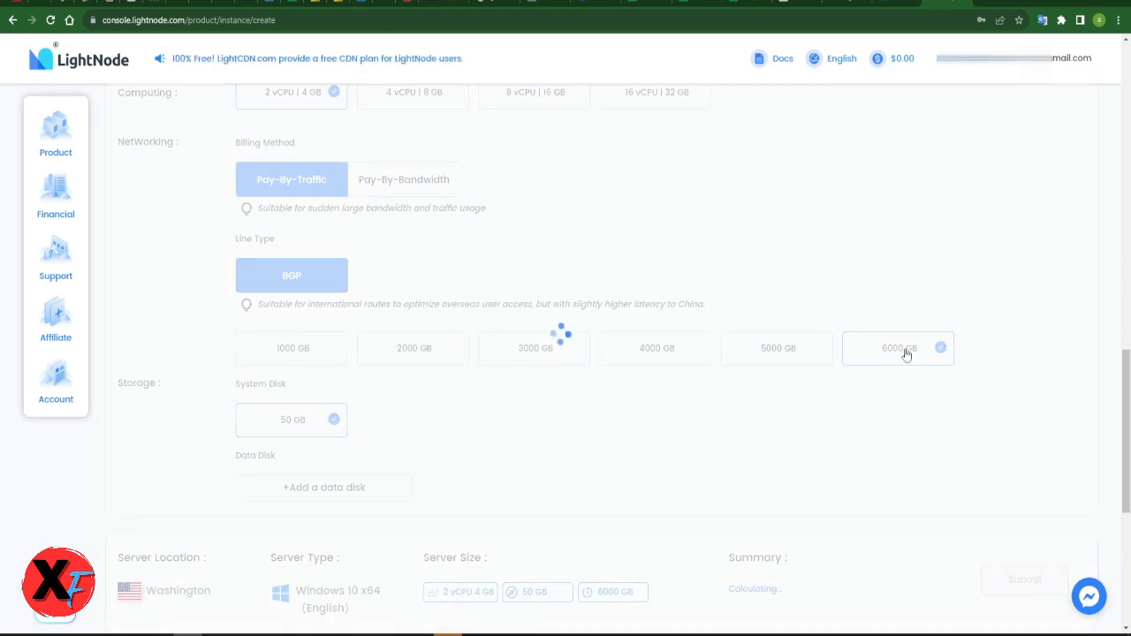
click(319, 350)
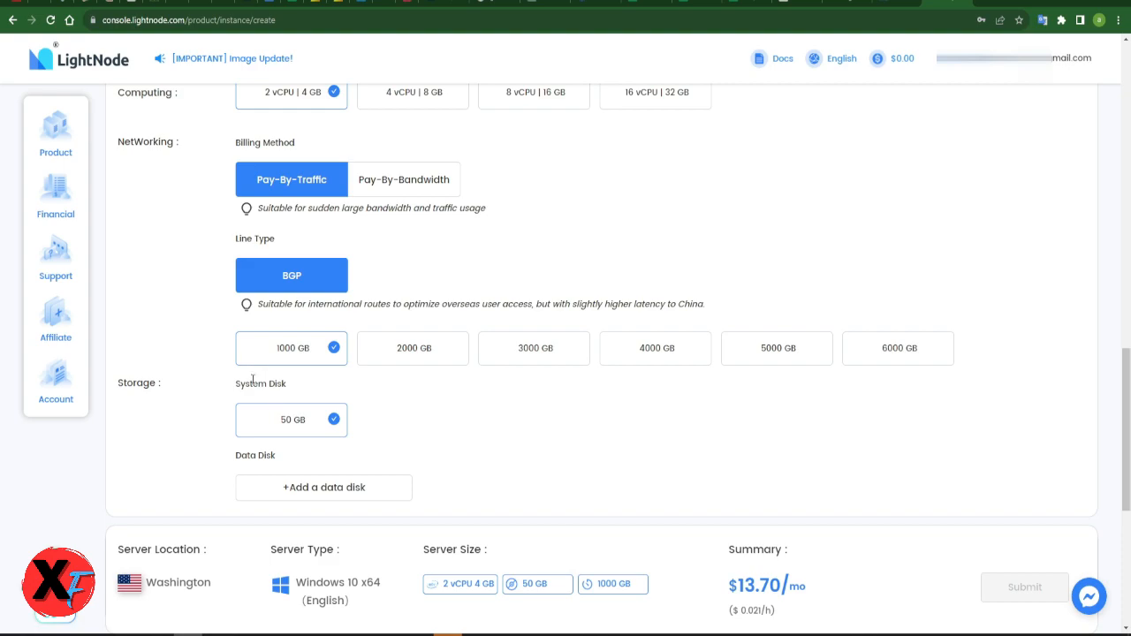
Replace the generated server hostname with VPSWASHINGTONUSA.
scroll(201, 313, down, 2)
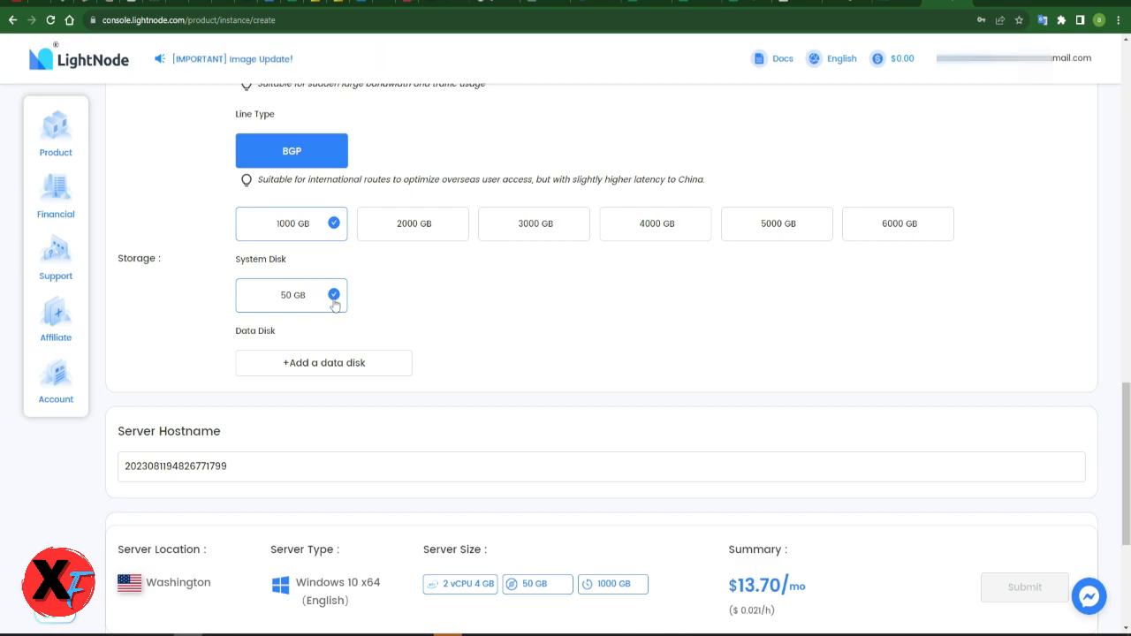
scroll(299, 421, down, 2)
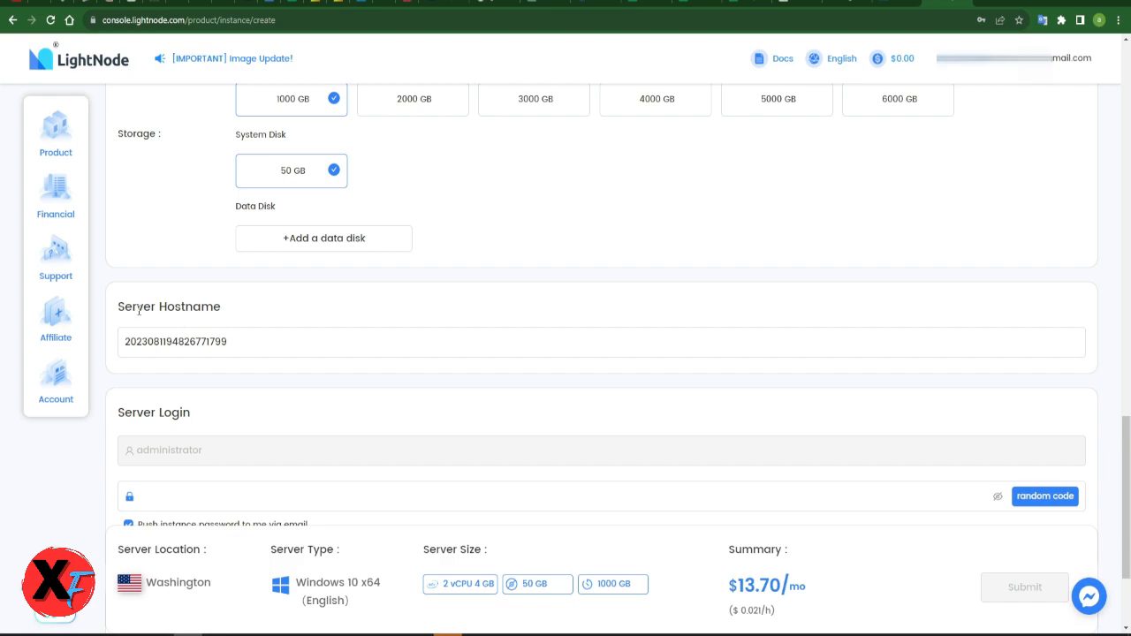
click(217, 343)
drag(227, 343, 97, 351)
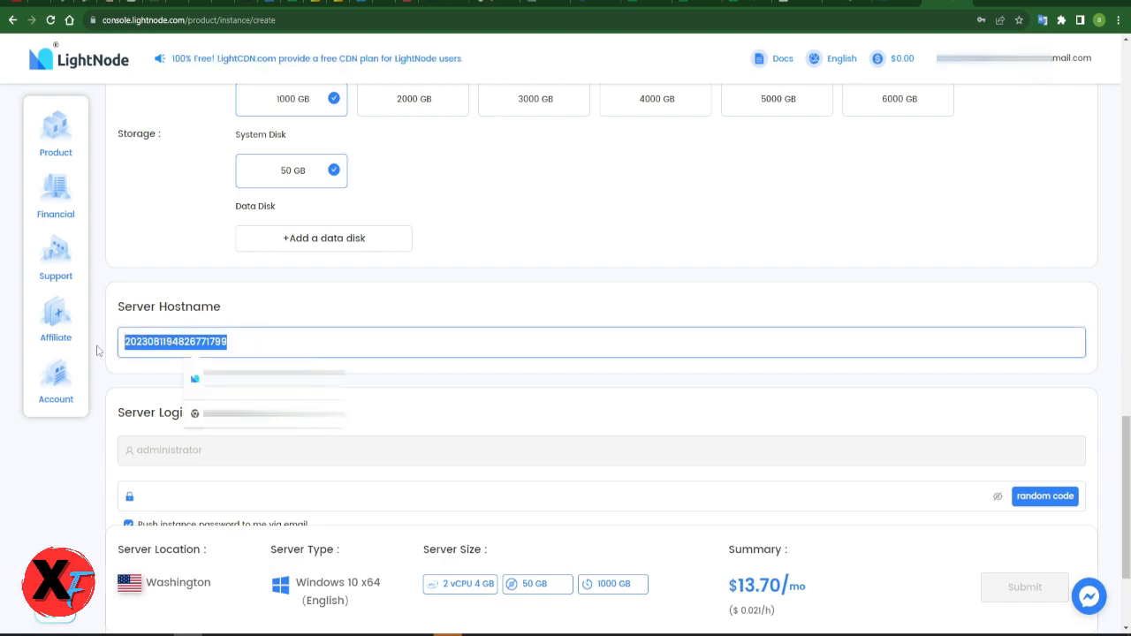
key(BackSpace)
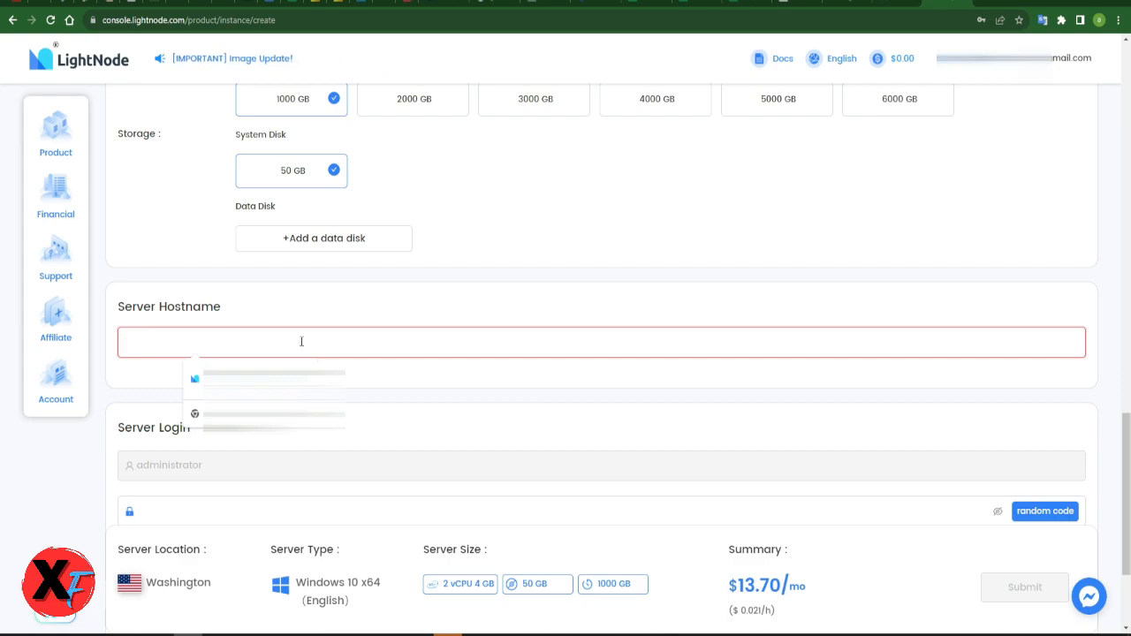
text(VPS)
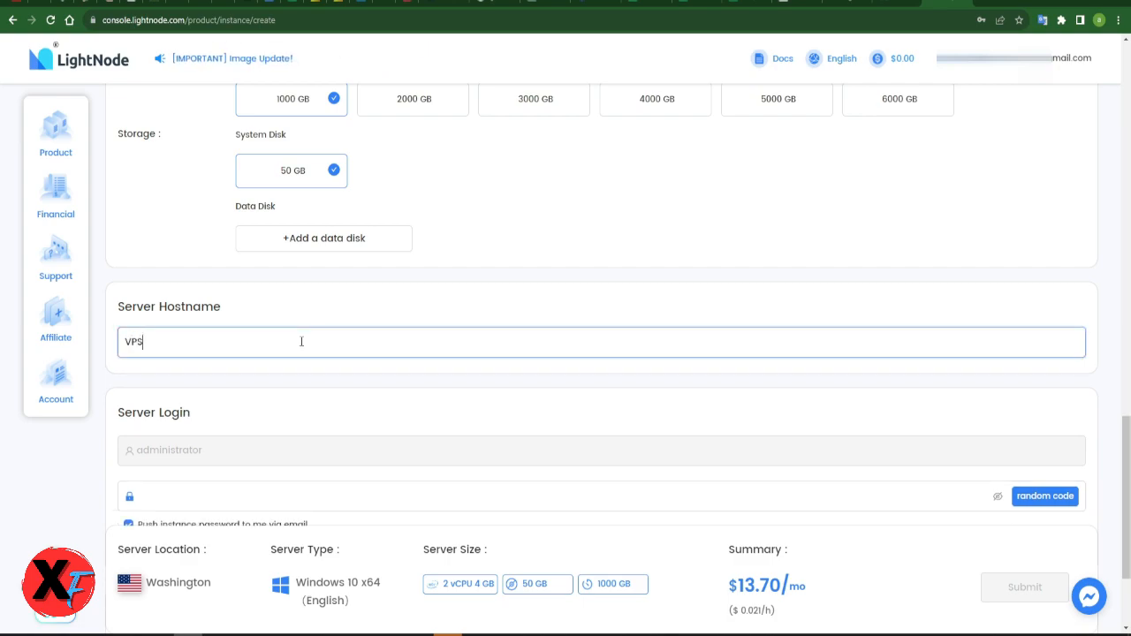
text(U)
text(HINGTON)
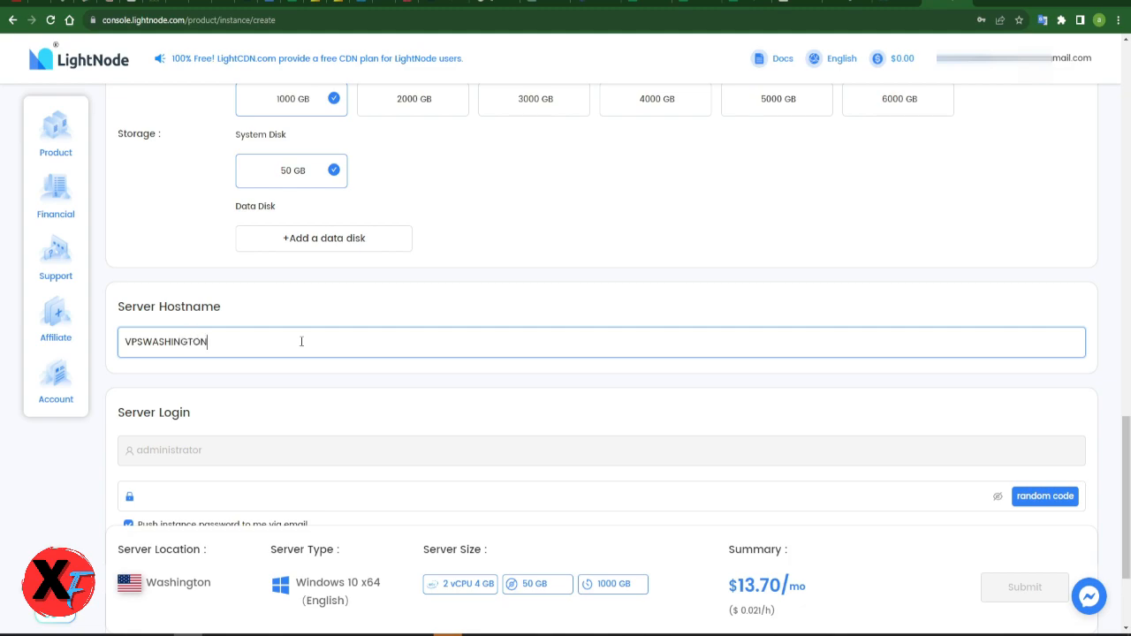
text(USA)
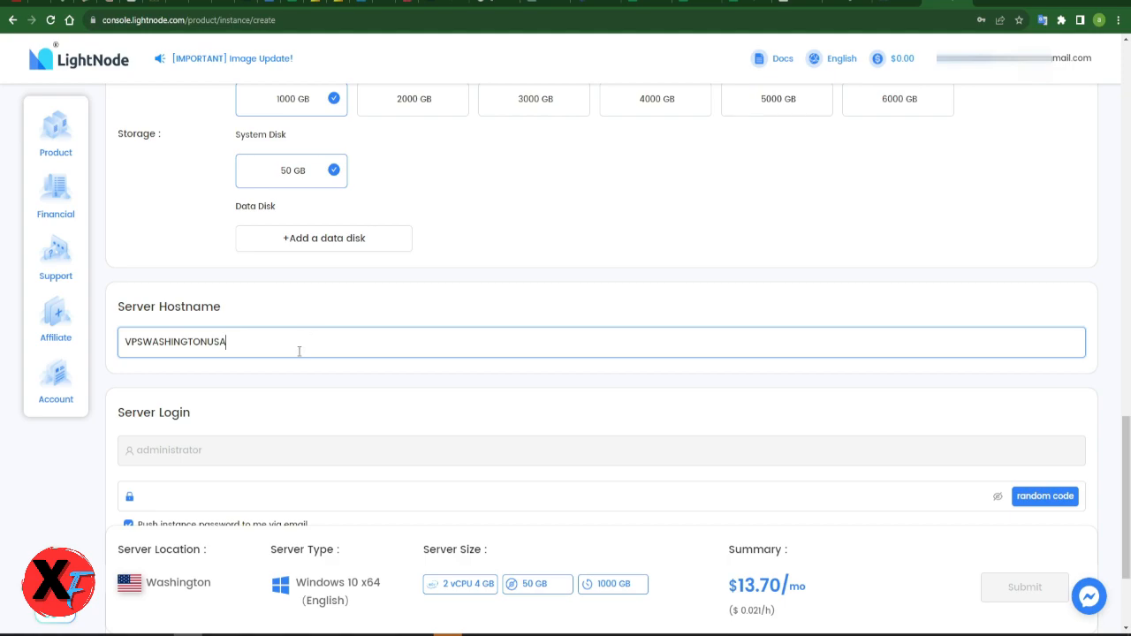
drag(253, 341, 115, 344)
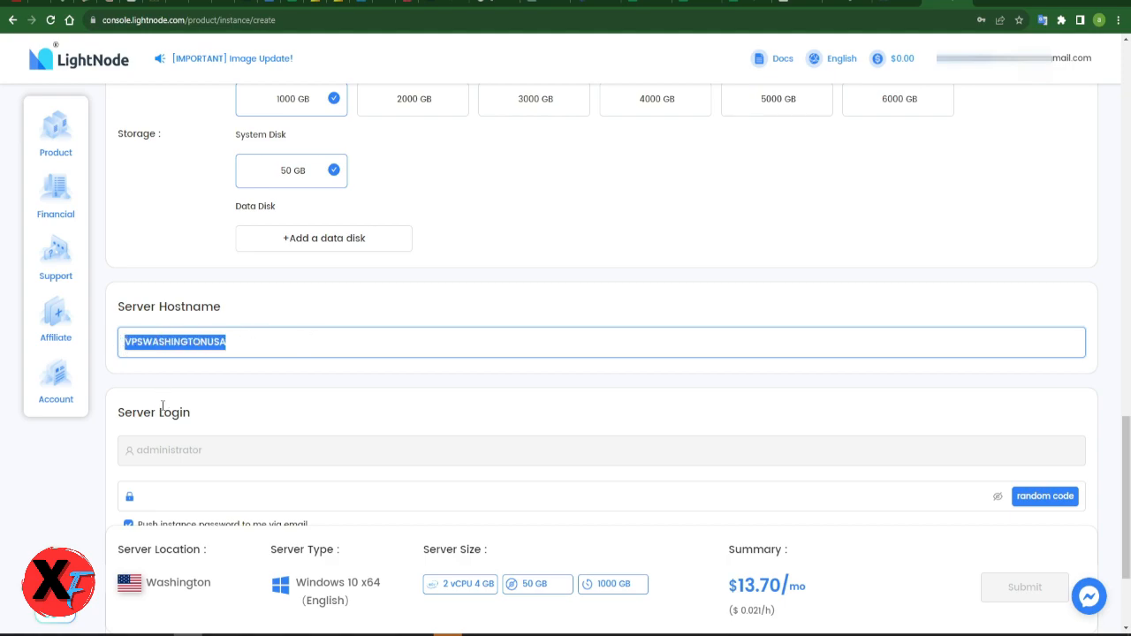
Check which firewall groups are available for the instance without selecting one.
scroll(243, 424, down, 2)
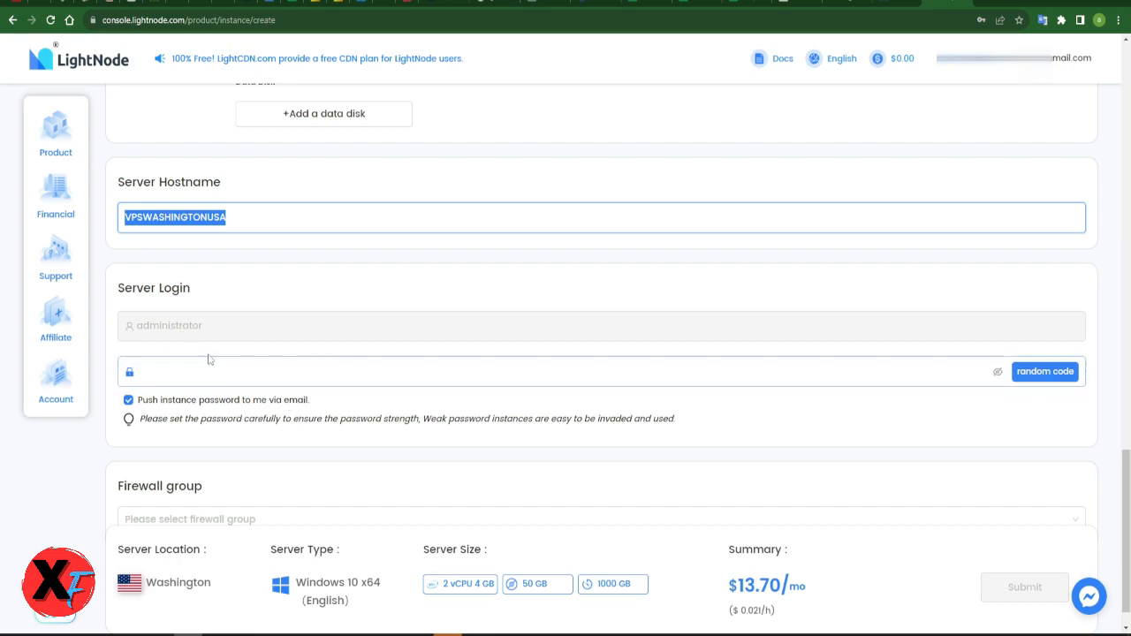
scroll(297, 395, down, 1)
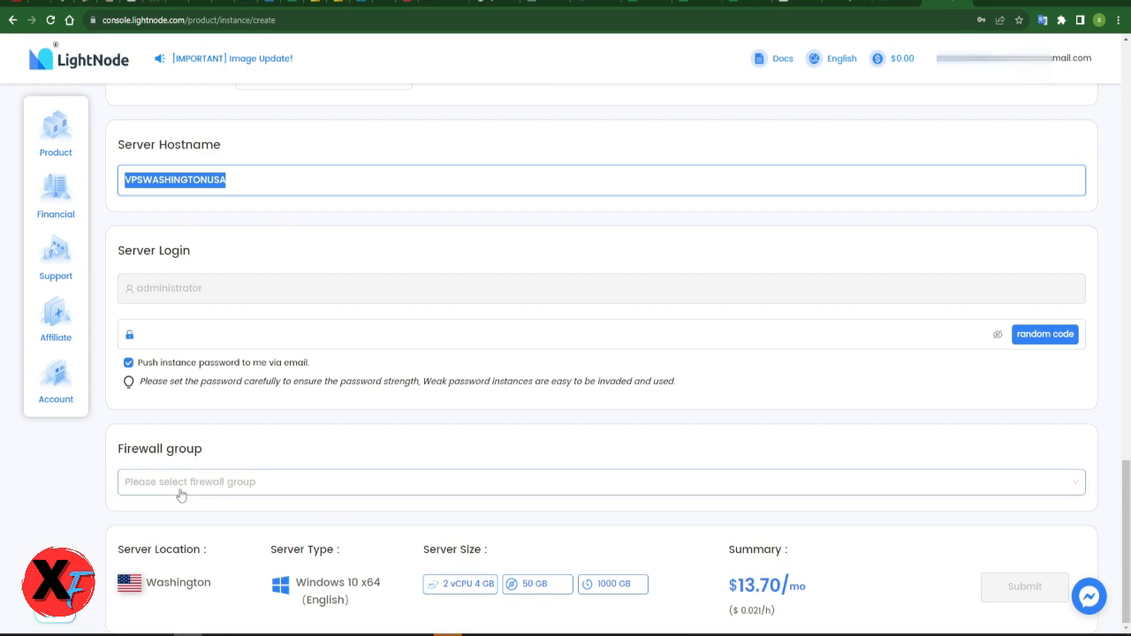
click(265, 491)
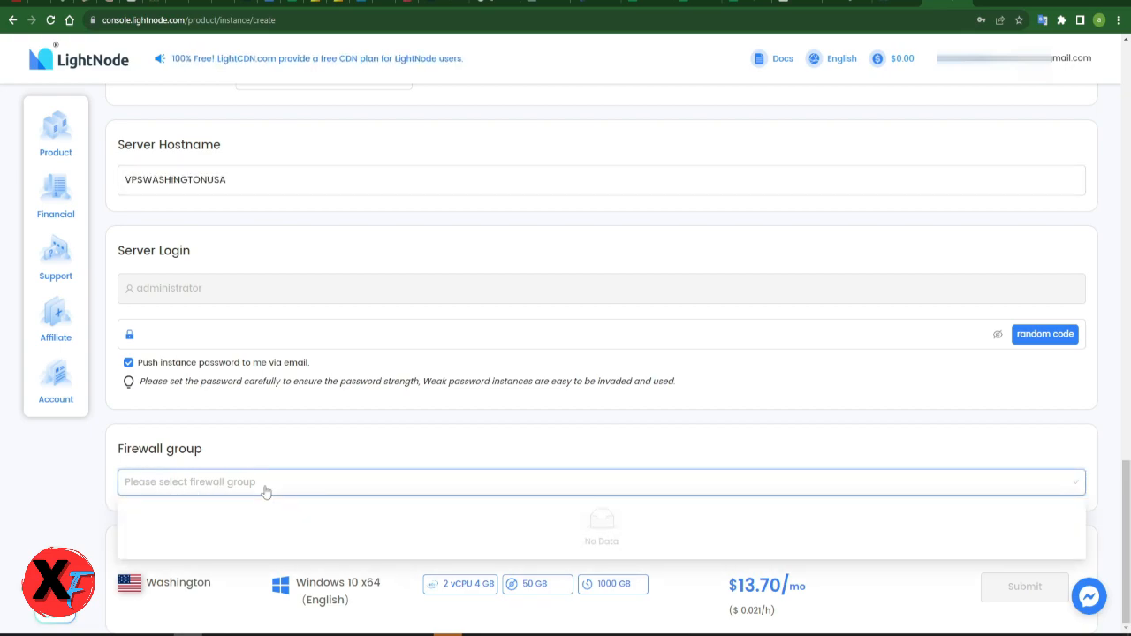
click(247, 452)
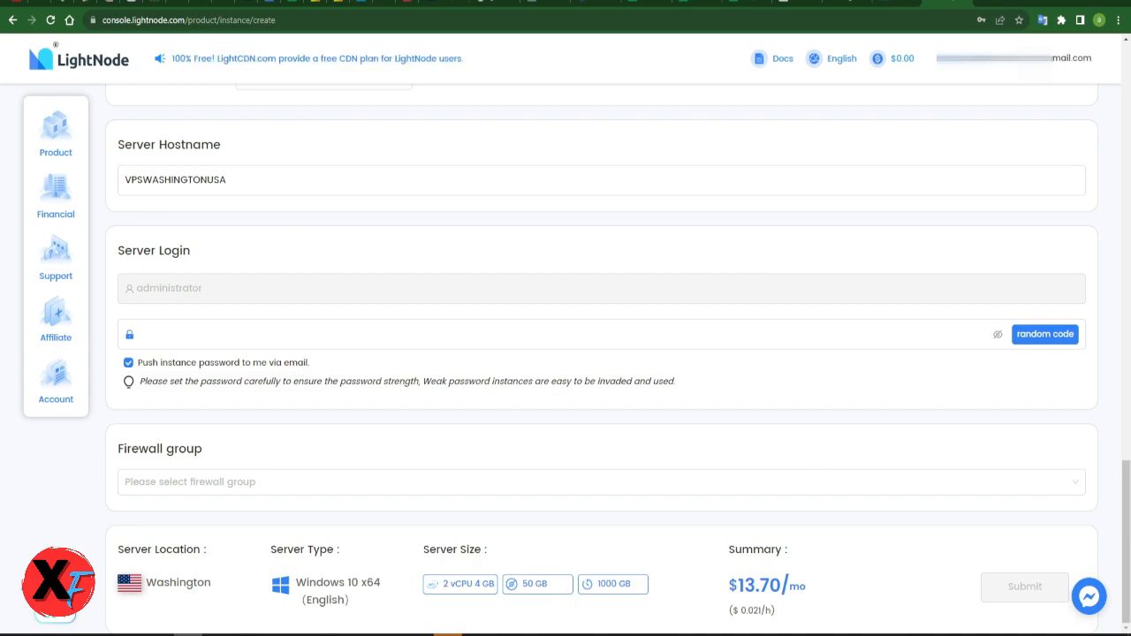
scroll(1127, 526, up, 1)
scroll(1127, 527, down, 1)
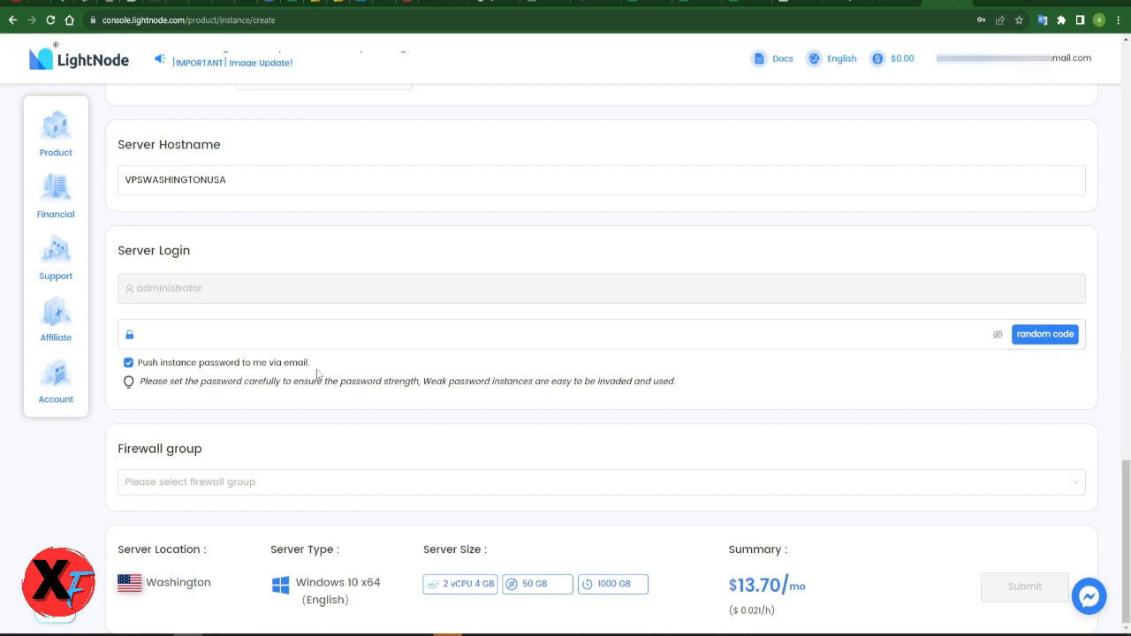
scroll(325, 455, up, 2)
scroll(325, 455, up, 3)
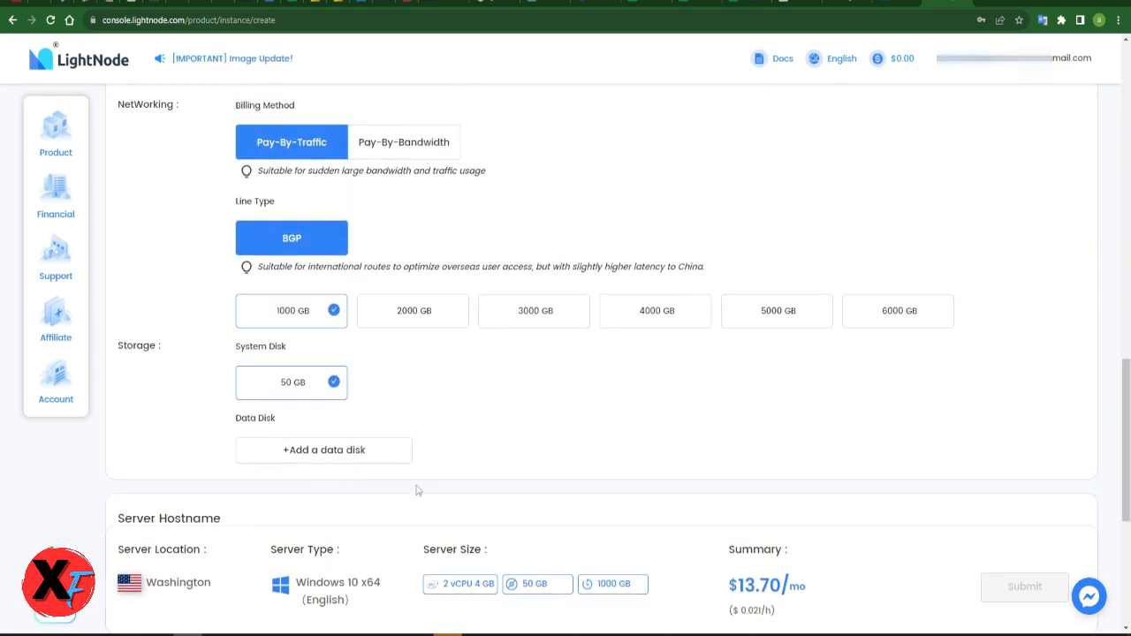
Enter the administrator login password for the server and check it against the password requirements.
scroll(416, 489, down, 3)
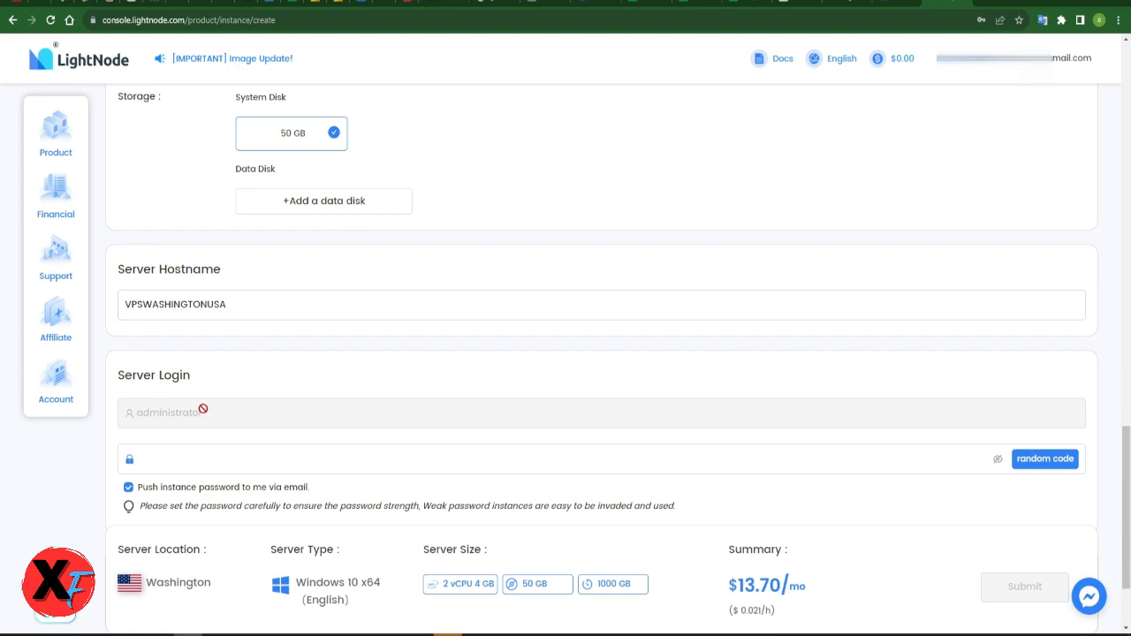
click(158, 458)
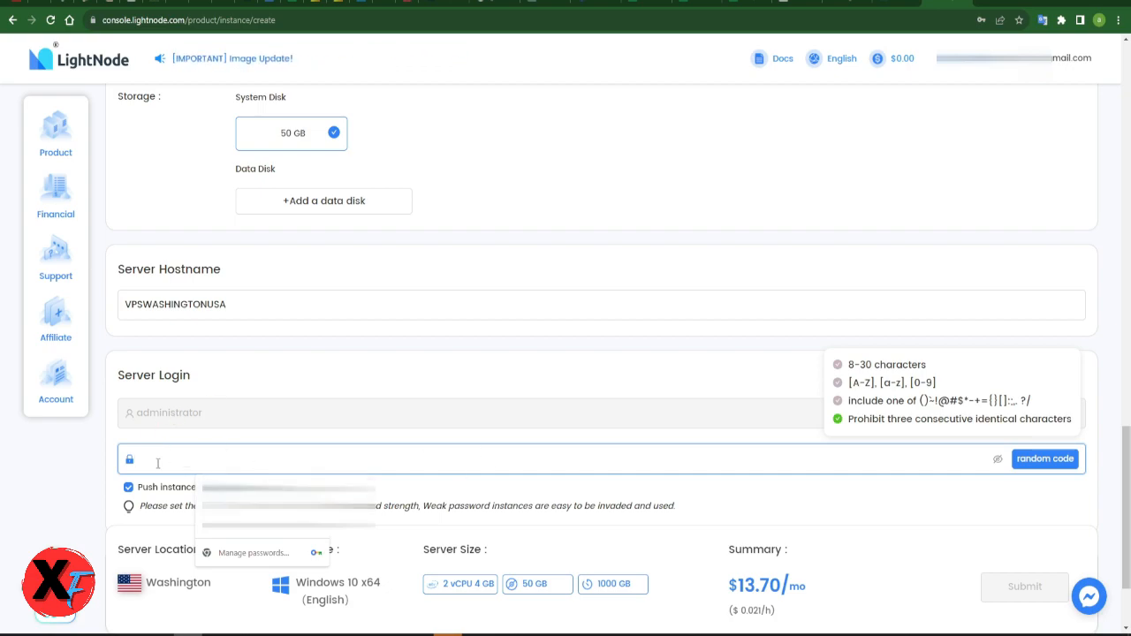
scroll(204, 436, down, 2)
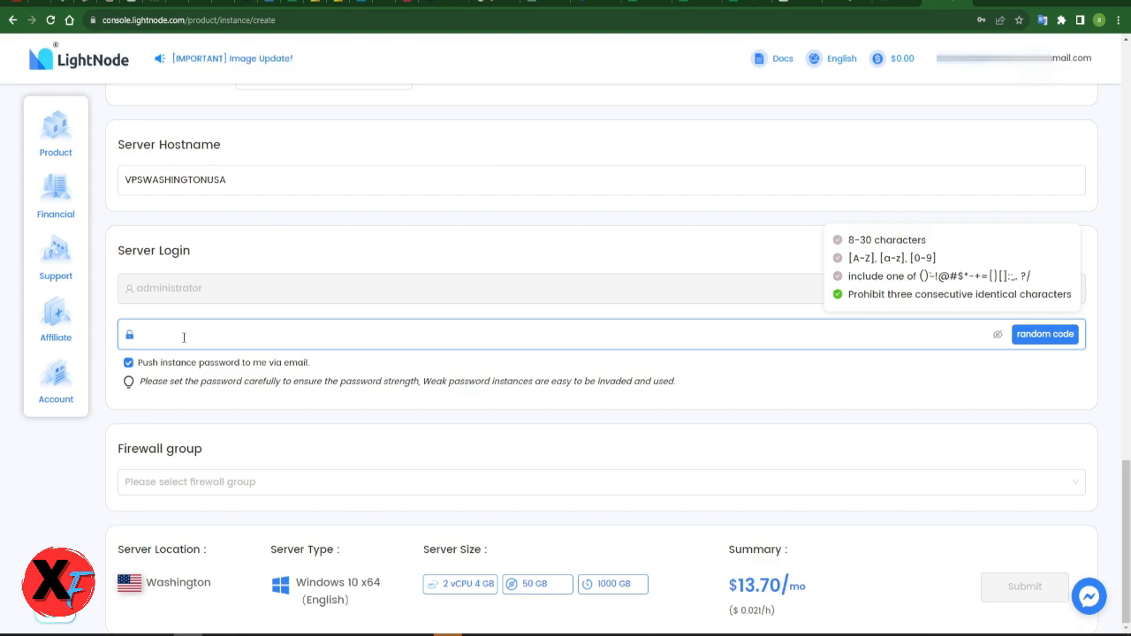
key(ctrl+v)
click(913, 366)
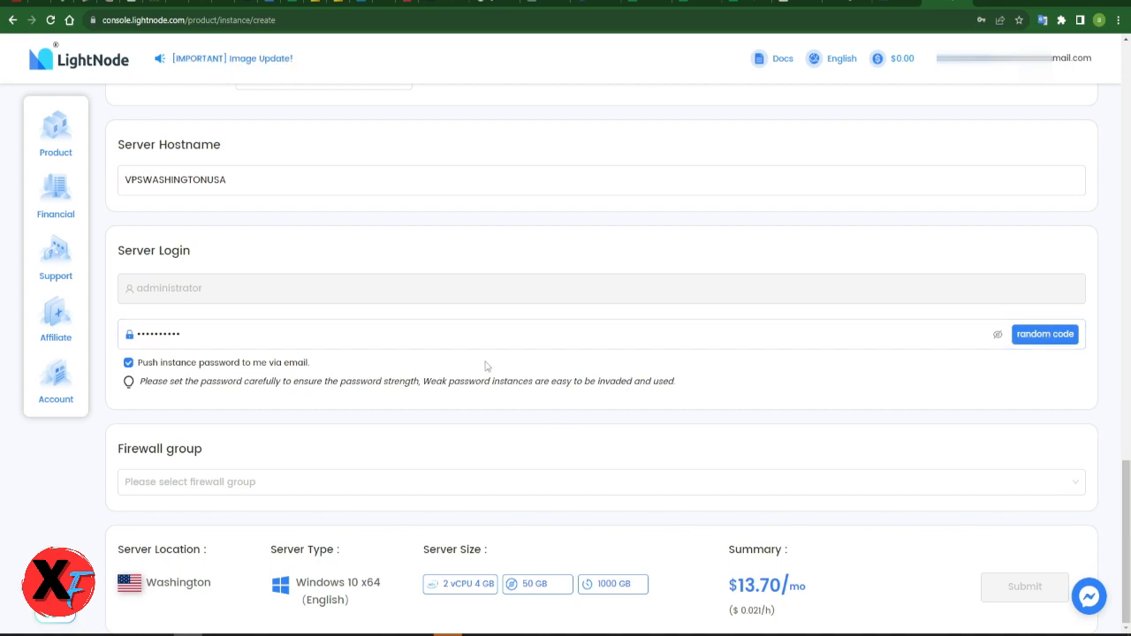
click(202, 333)
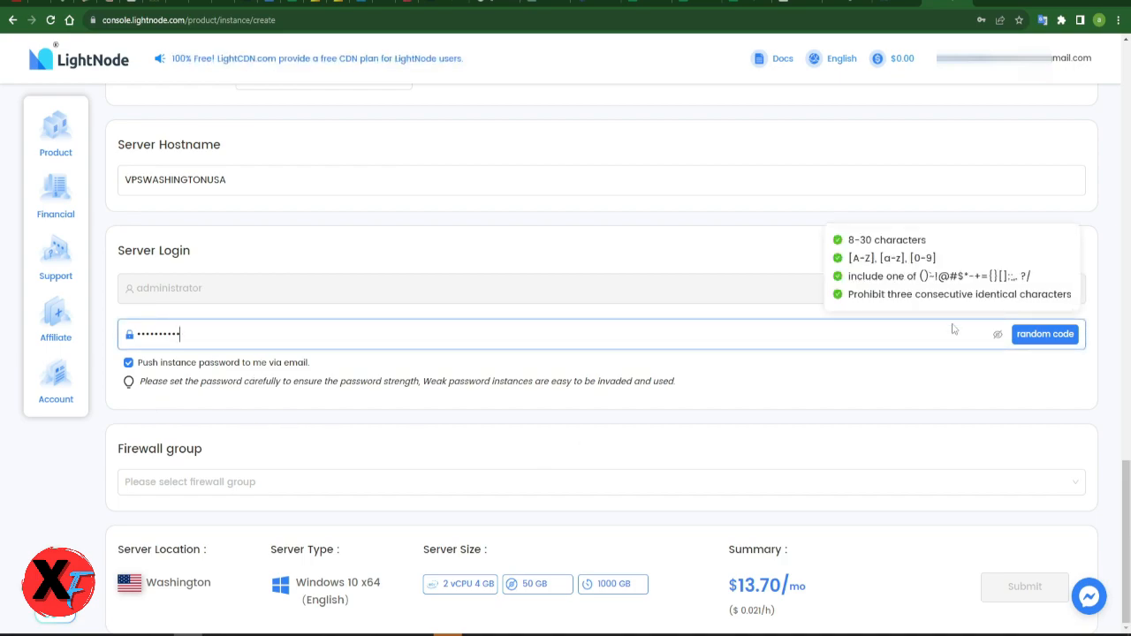
click(564, 406)
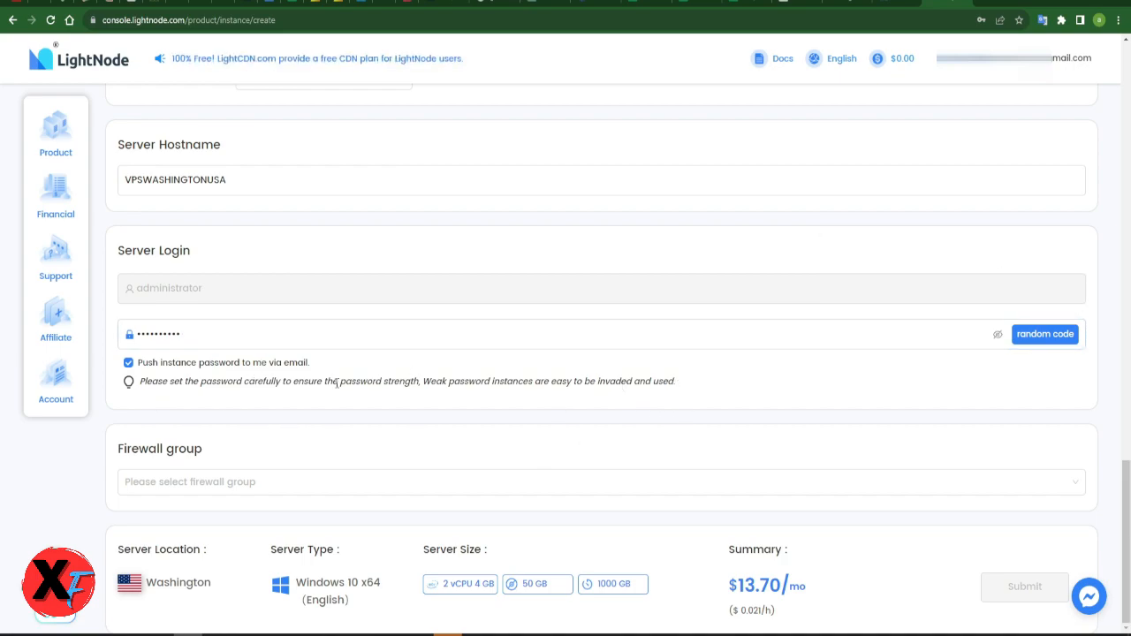
click(202, 335)
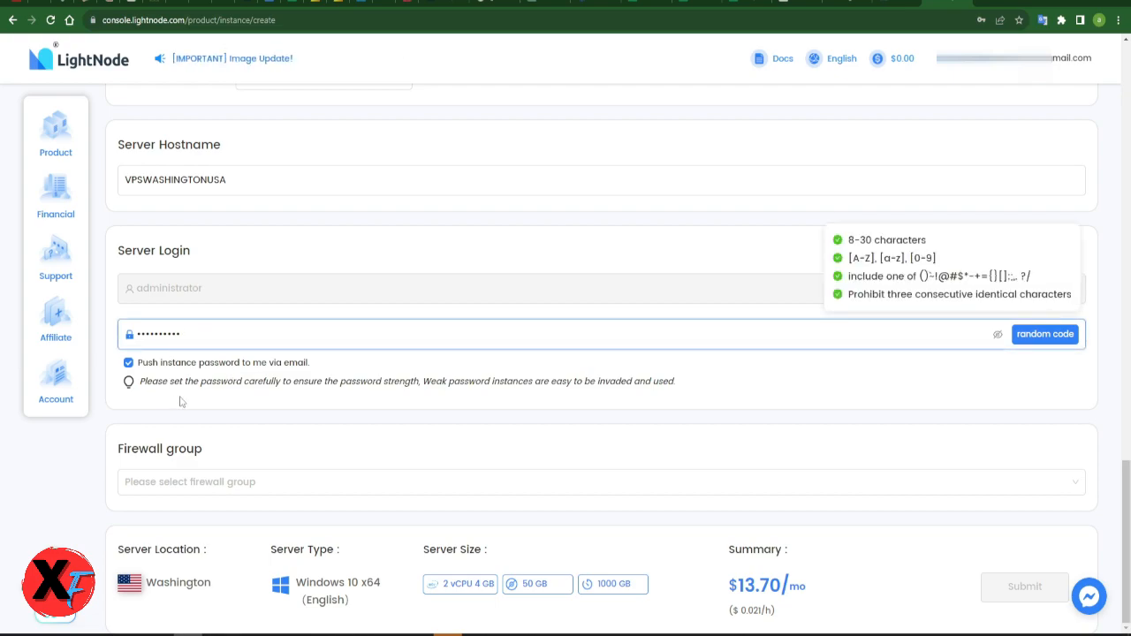
click(250, 523)
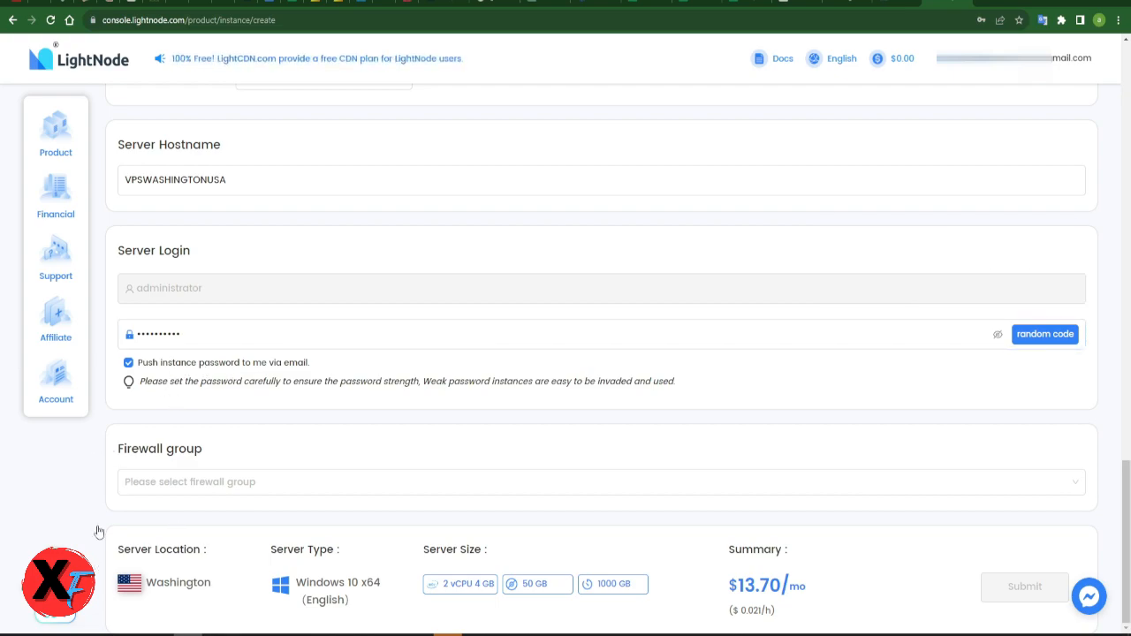
Check the account balance with its recharge option and the requirement for submitting the instance deployment.
scroll(353, 522, up, 20)
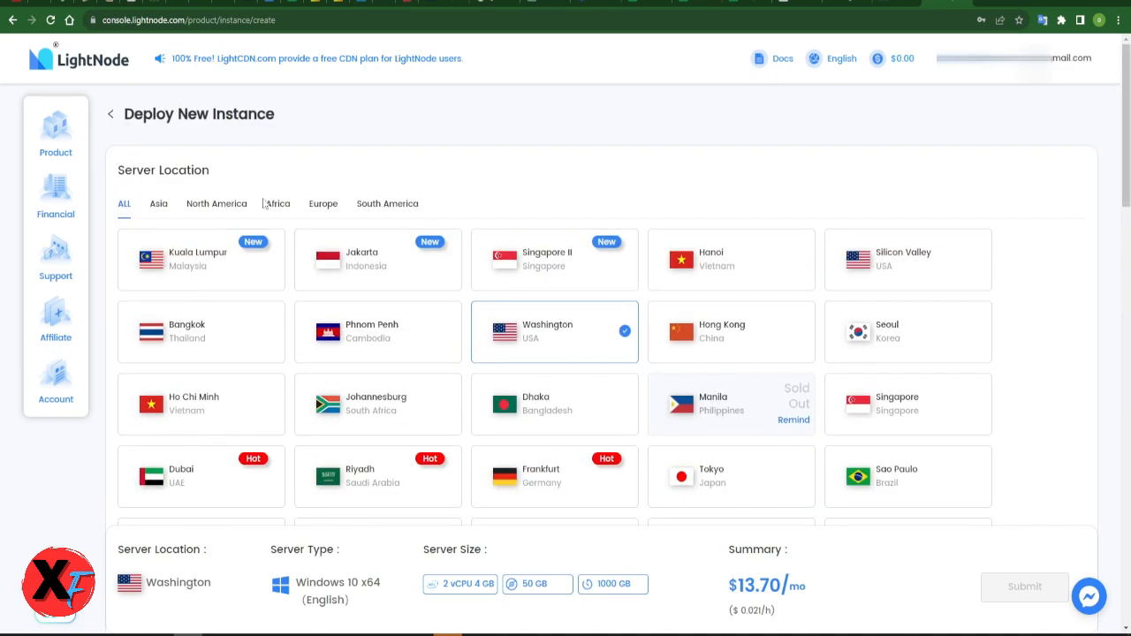
mouse_move(897, 66)
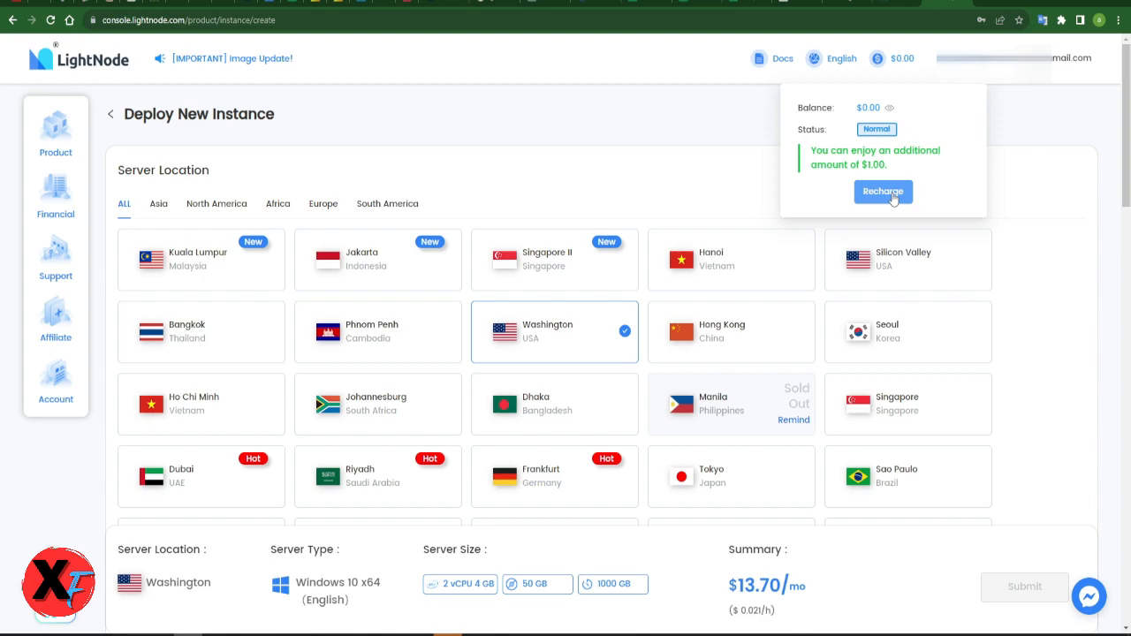
scroll(977, 503, down, 15)
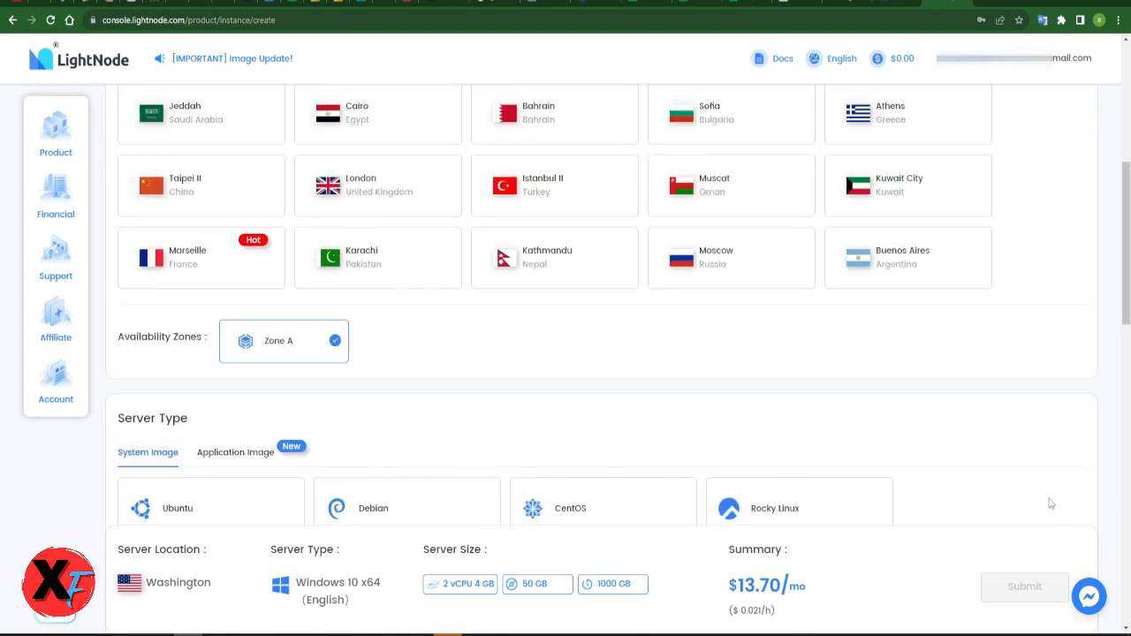
scroll(1013, 539, down, 2)
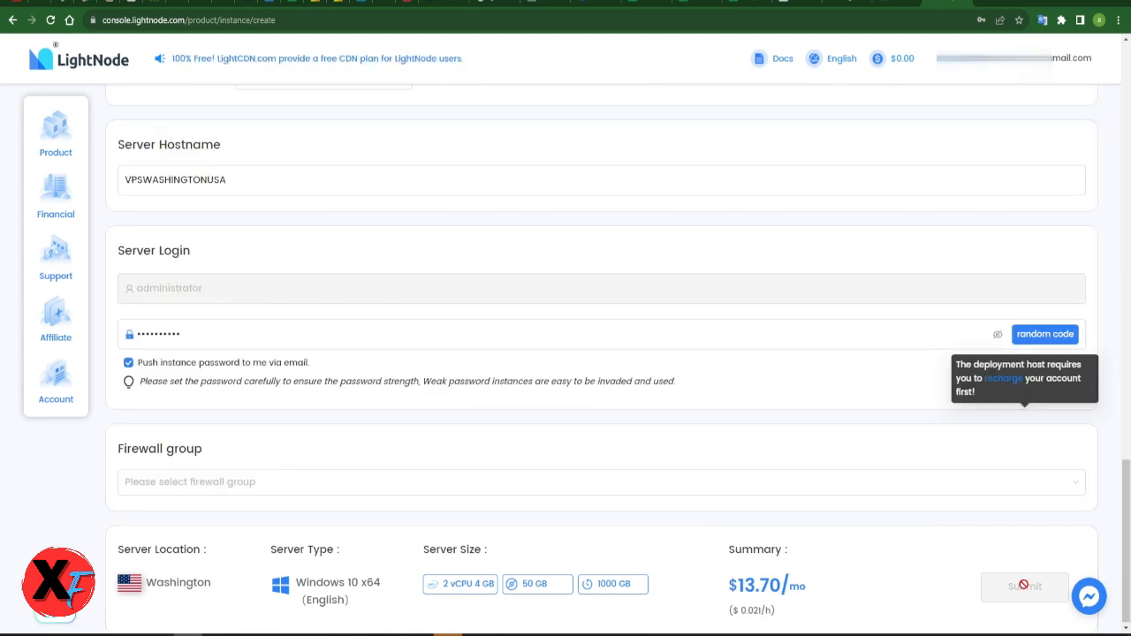
mouse_move(1026, 594)
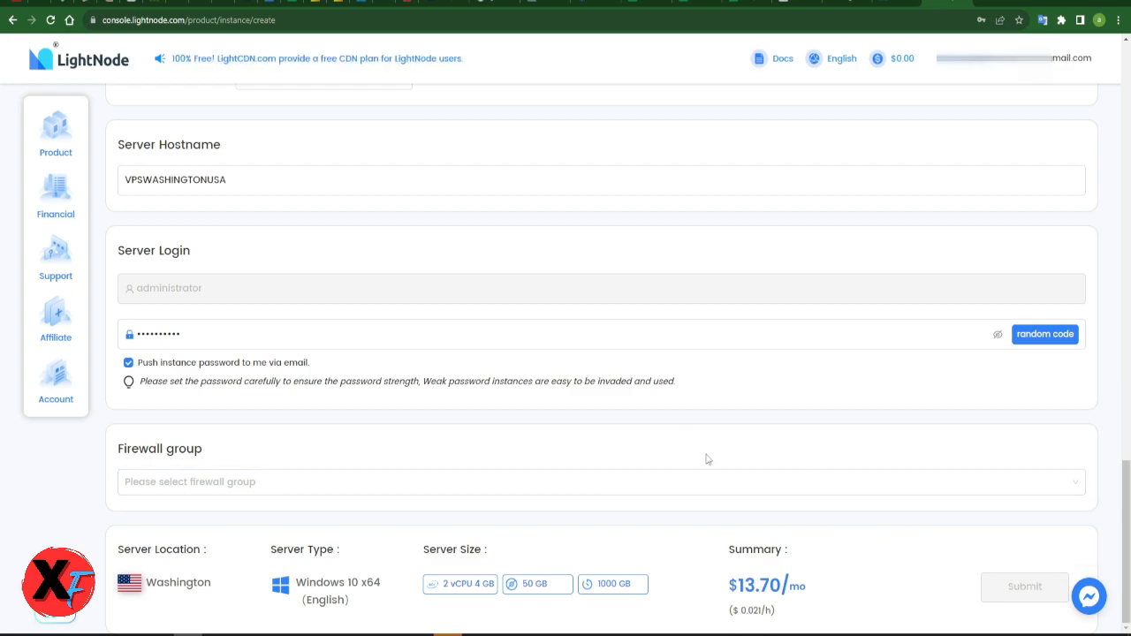
scroll(891, 497, up, 15)
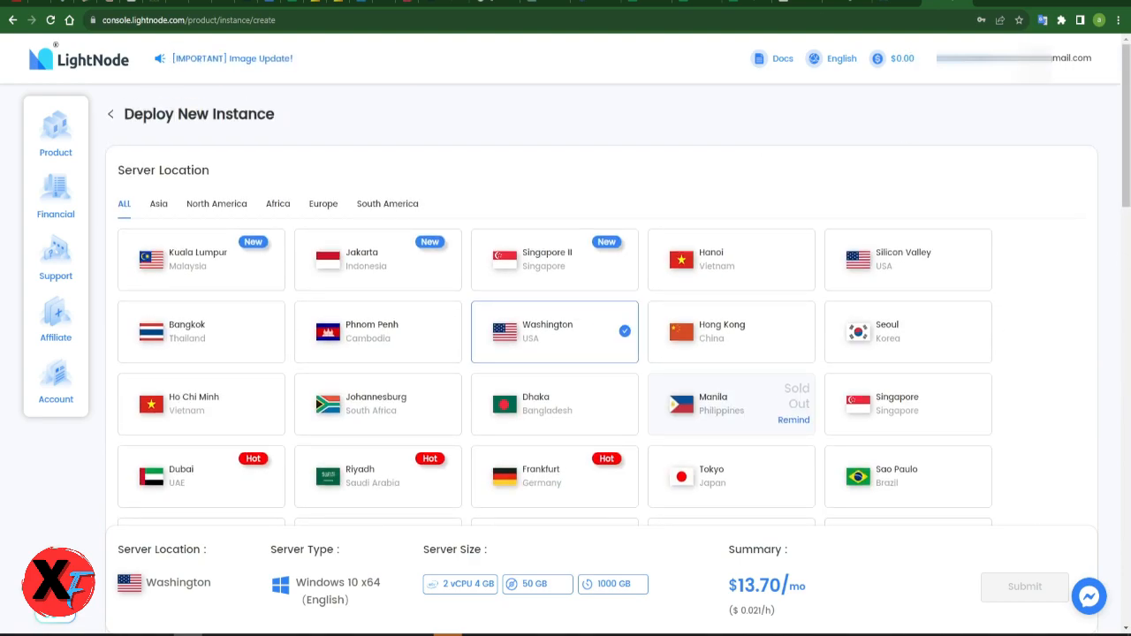
Open the account recharge page and review its payment methods, credit card form and preset payment amounts.
click(883, 192)
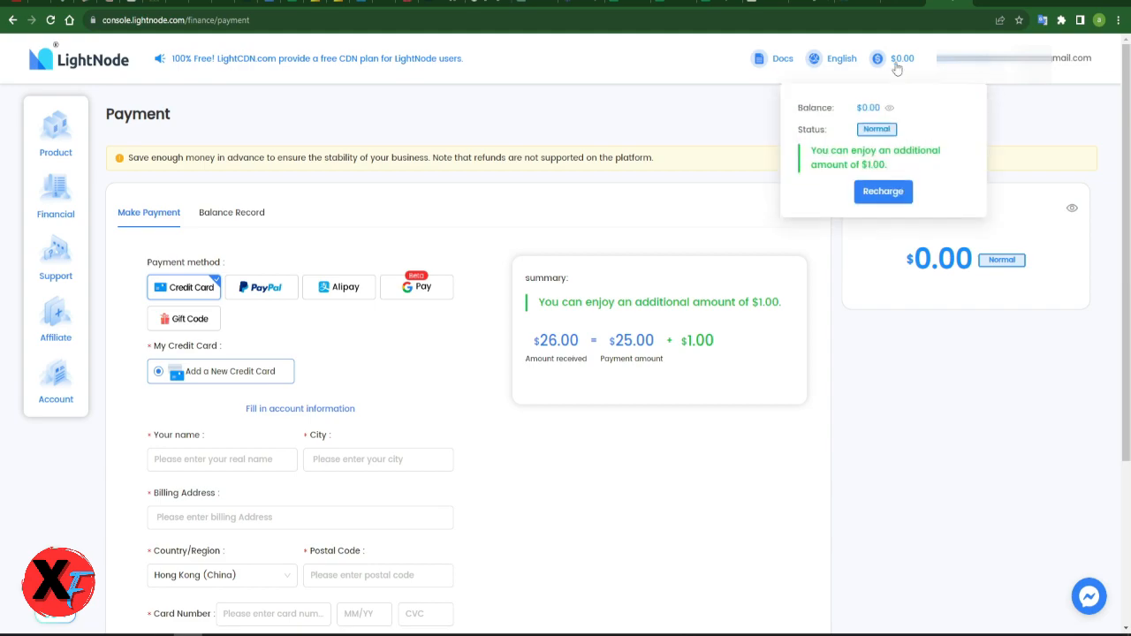
mouse_move(880, 75)
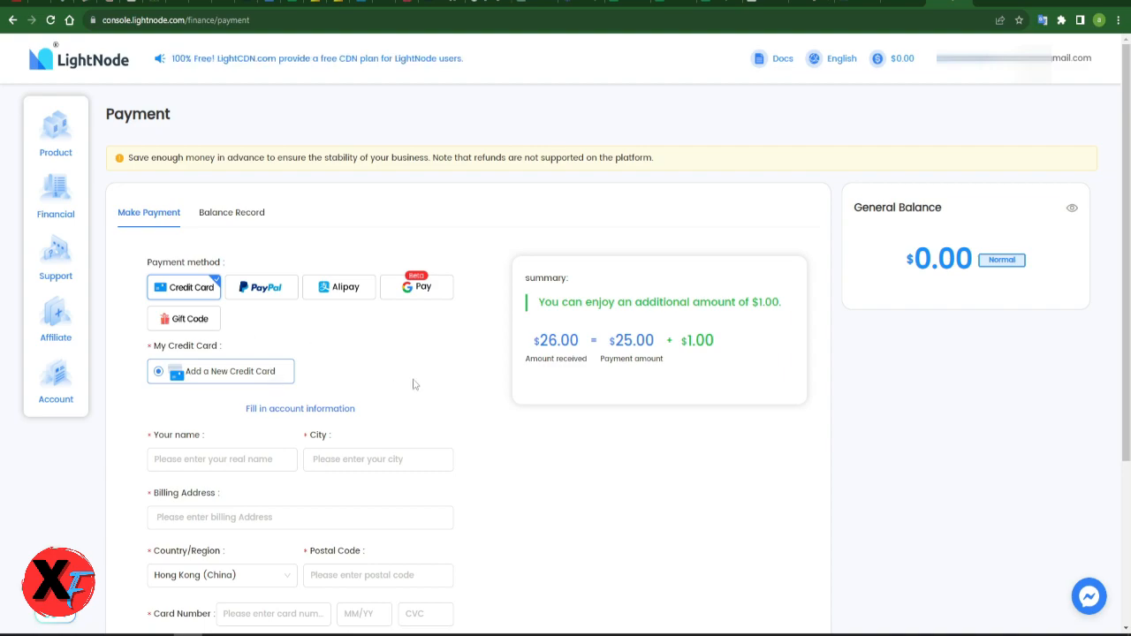
scroll(311, 321, down, 2)
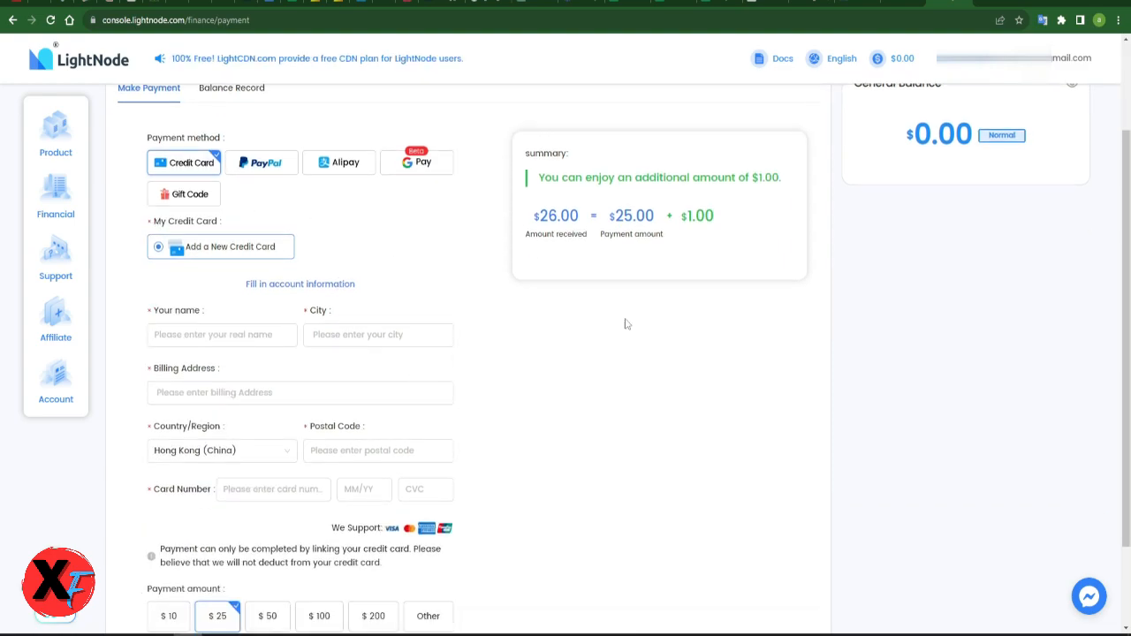
scroll(378, 380, up, 1)
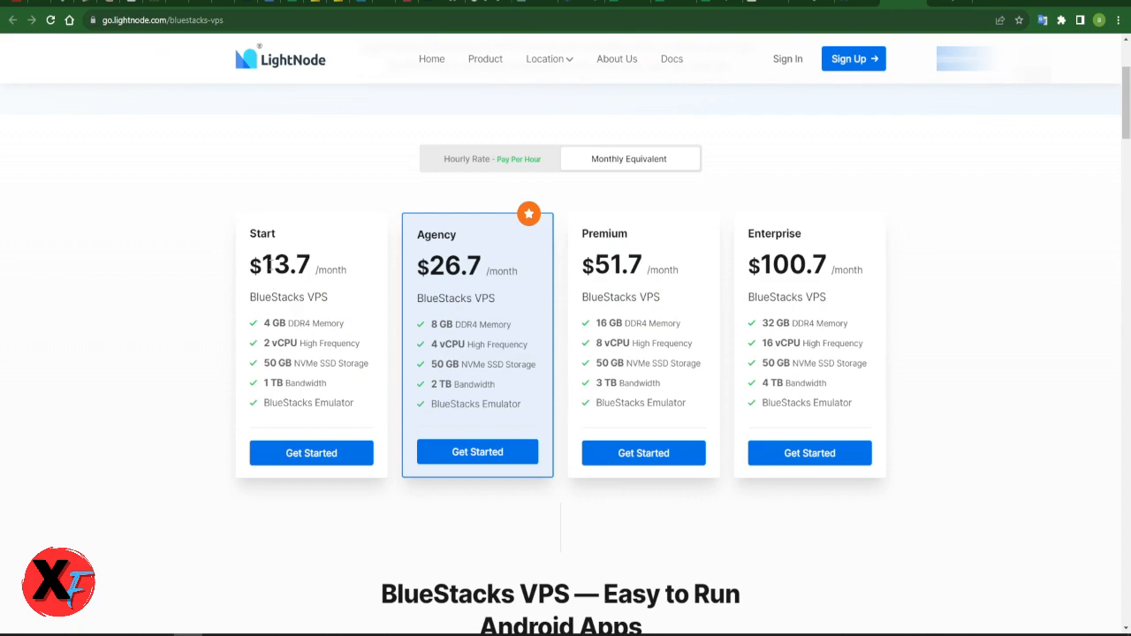
Check the monthly price of the Start plan on the BlueStacks VPS pricing page.
drag(250, 265, 346, 270)
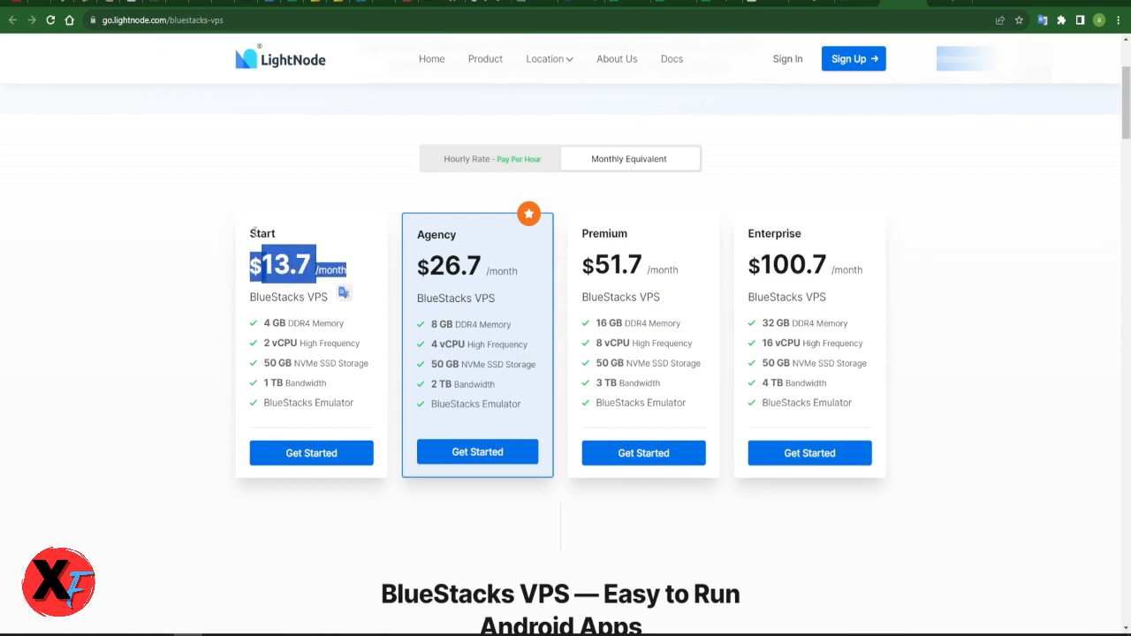
drag(250, 234, 310, 269)
click(330, 241)
click(286, 259)
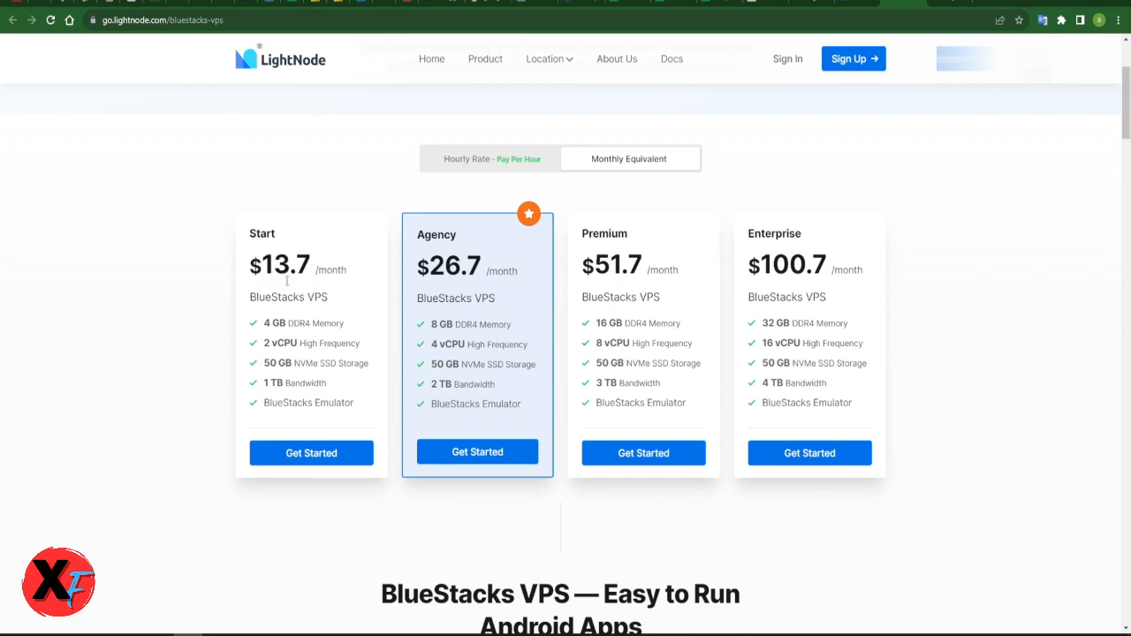
Return to the payment page and examine the recharge bonus and the available payment amounts.
click(915, 8)
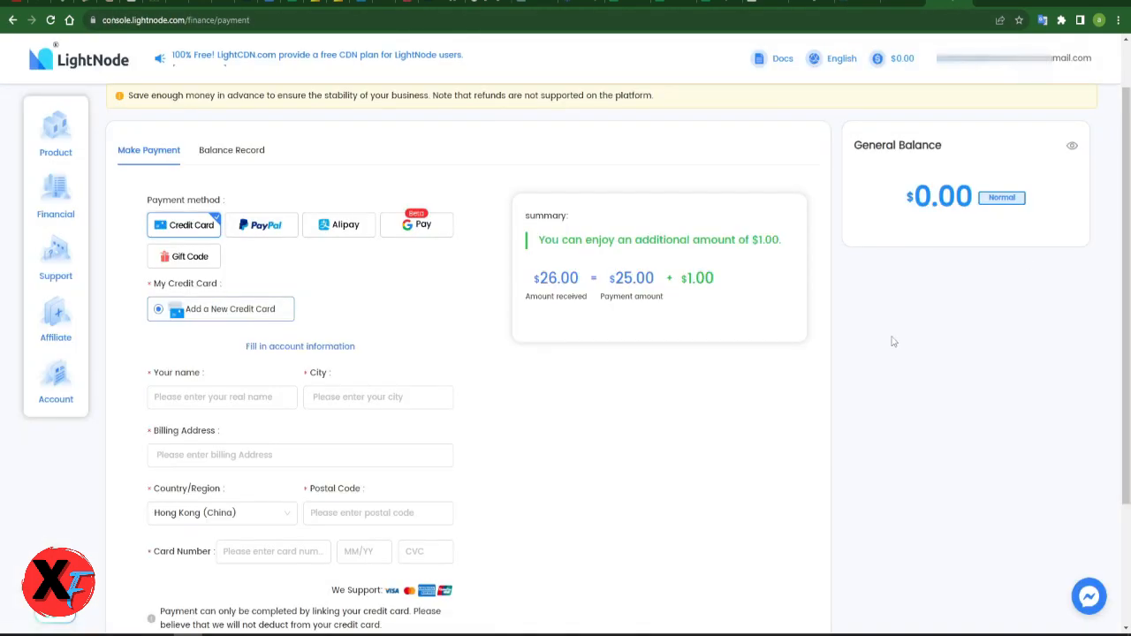
drag(689, 279, 714, 279)
click(707, 388)
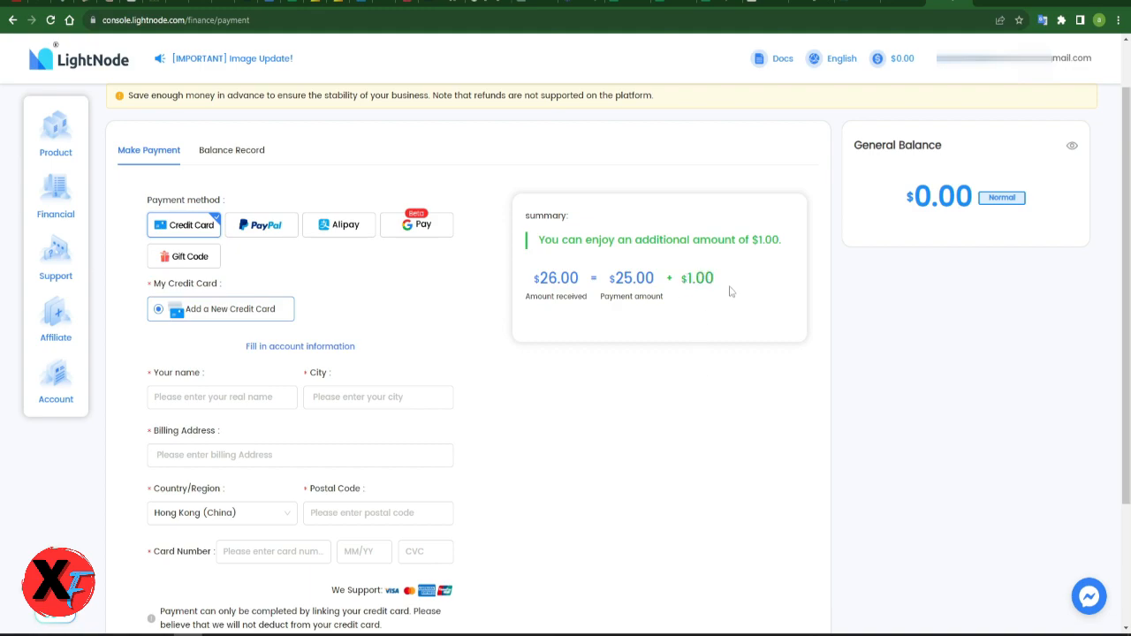
drag(687, 279, 715, 275)
click(699, 404)
scroll(519, 406, down, 3)
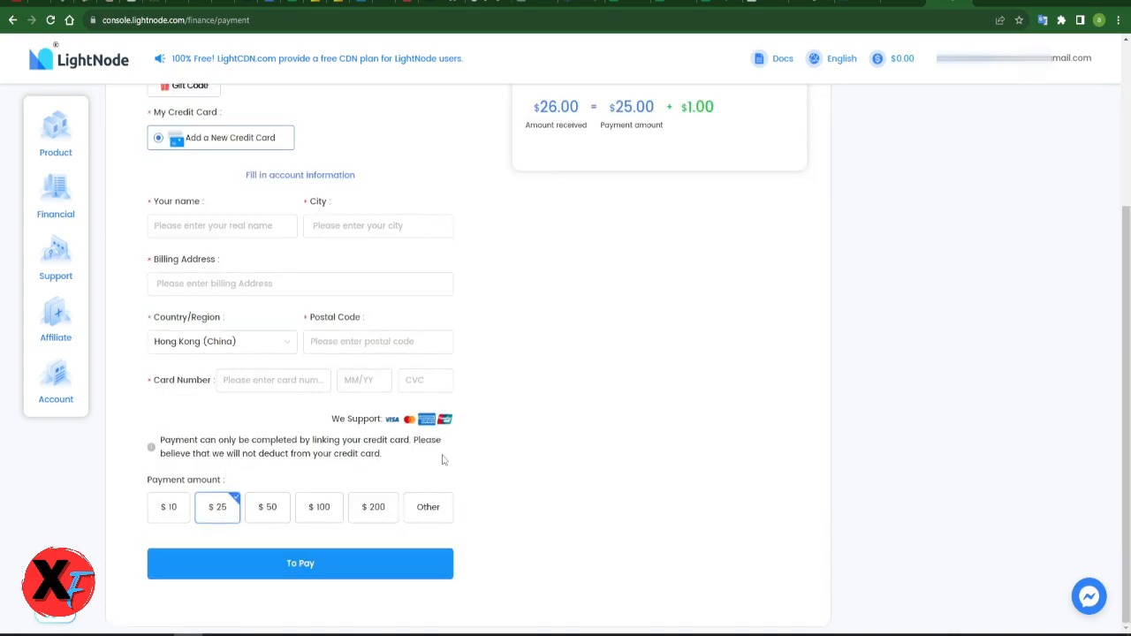
scroll(286, 395, up, 3)
scroll(286, 403, down, 3)
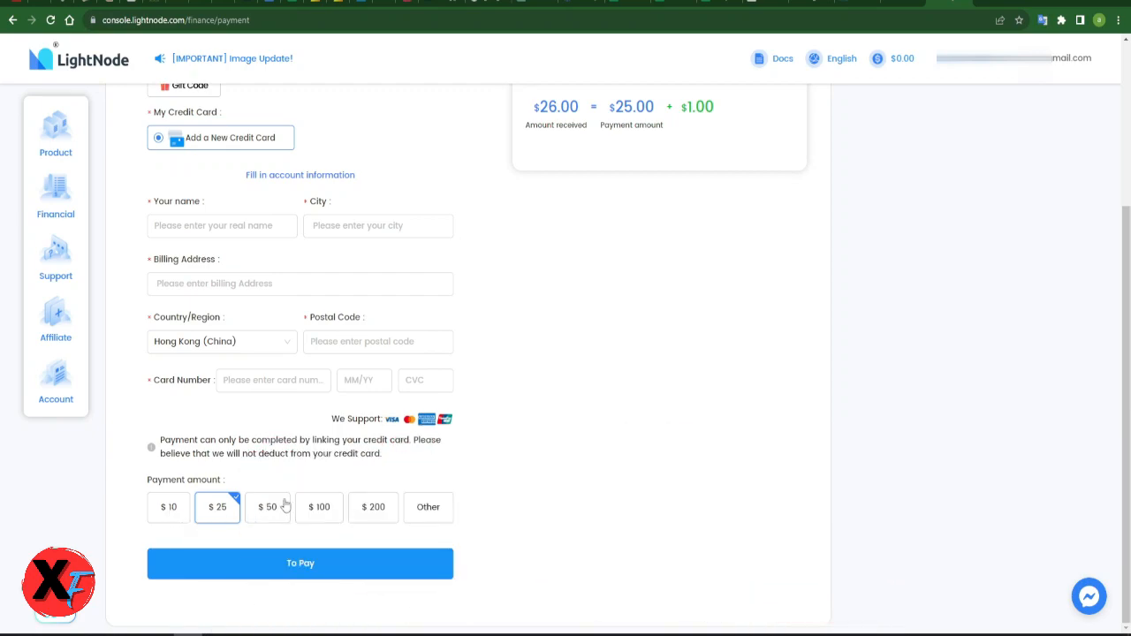
Choose the Other payment amount and set it to $13.
click(431, 512)
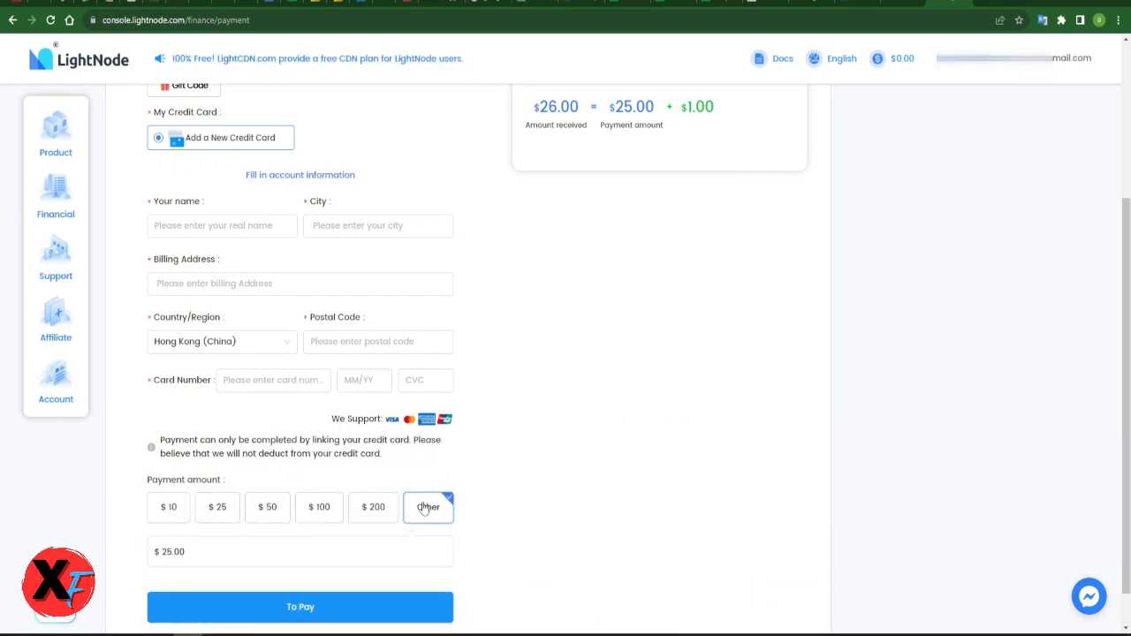
drag(194, 552, 150, 553)
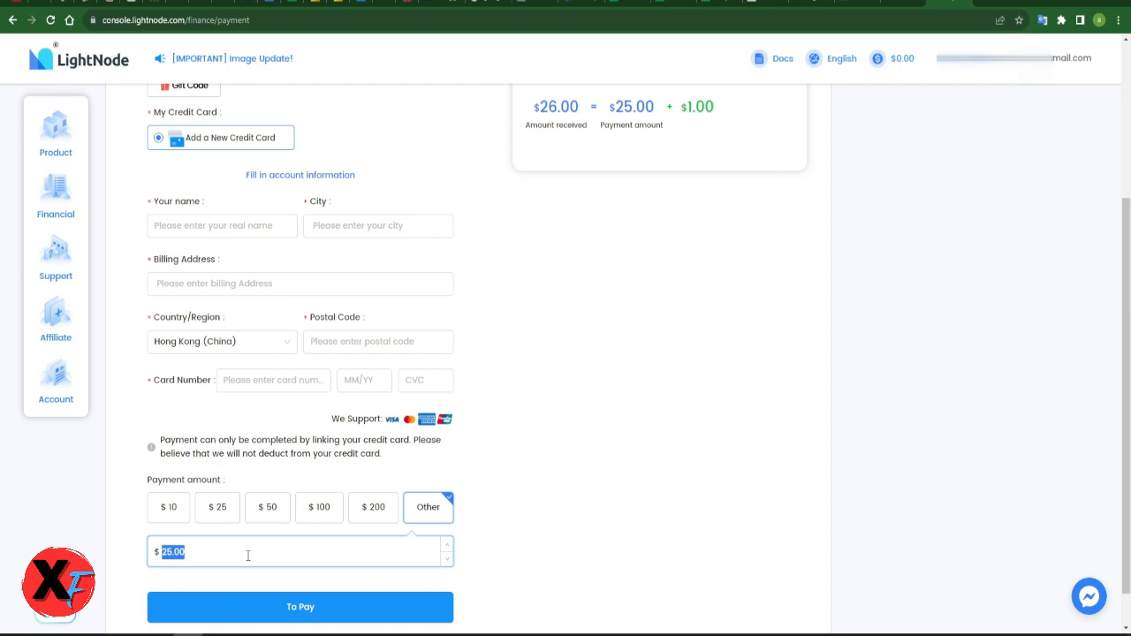
text(13)
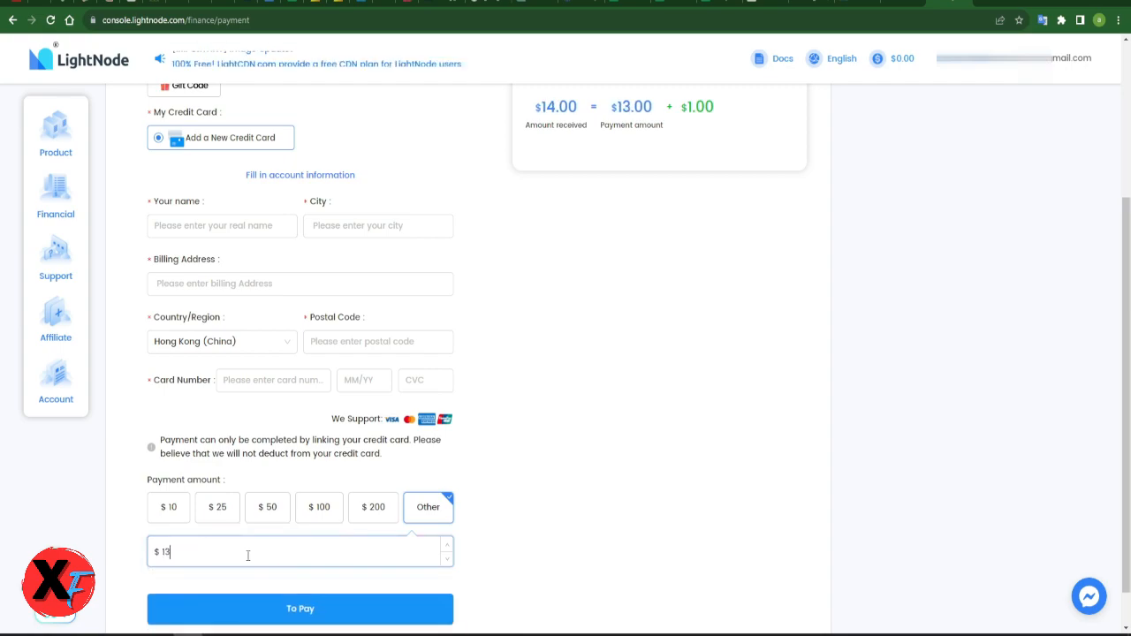
click(535, 528)
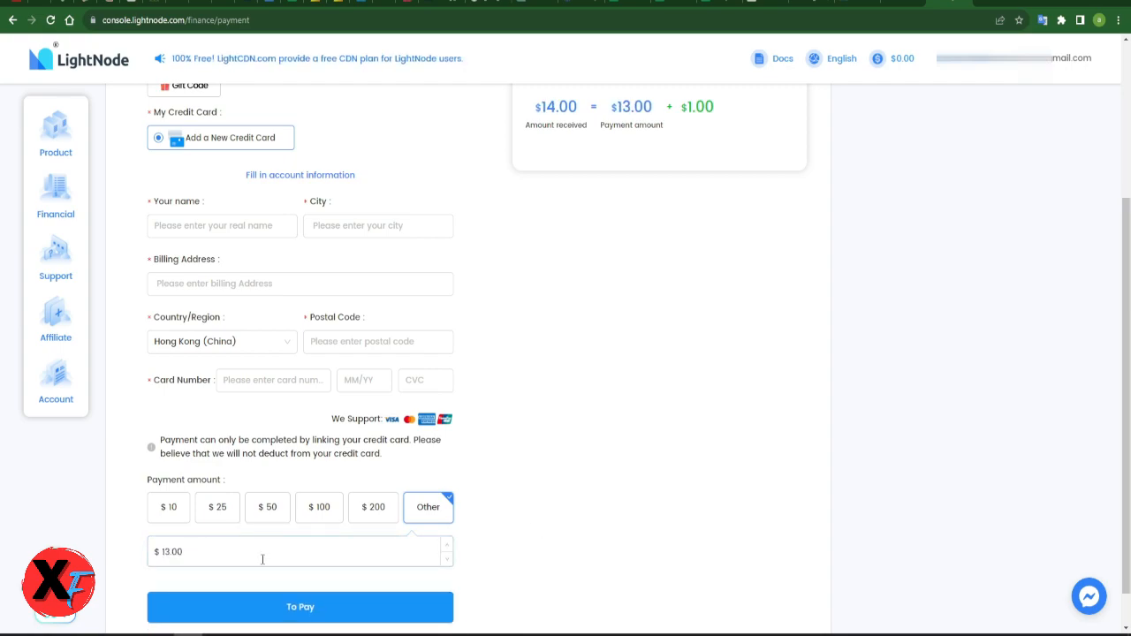
Compare the Start plan's monthly price with the amount received in the payment summary.
scroll(545, 321, up, 2)
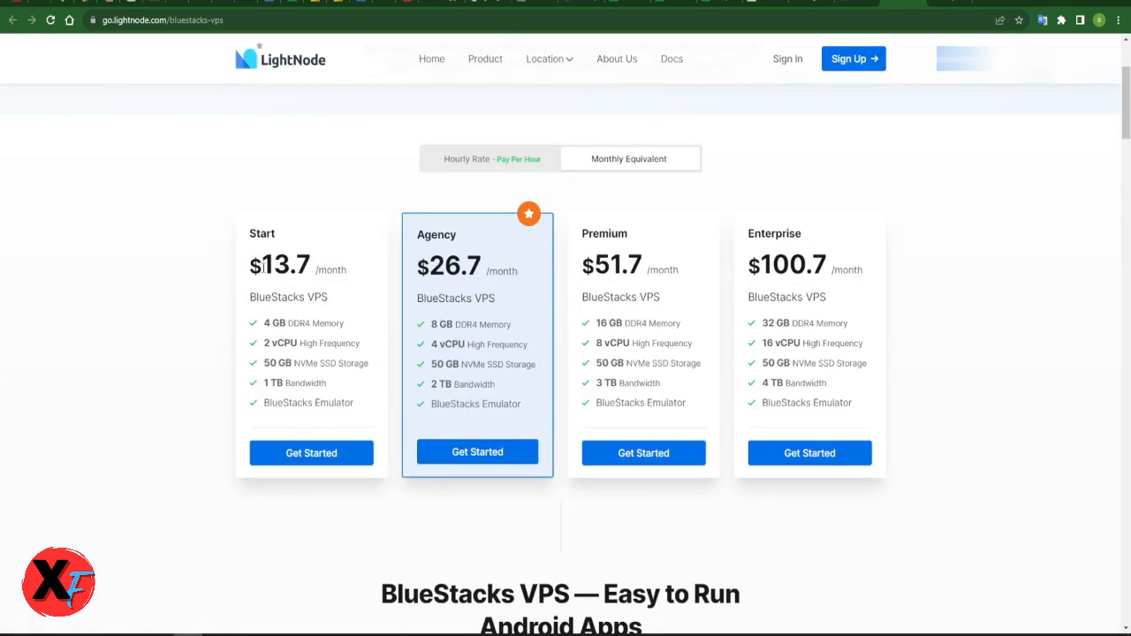
drag(262, 266, 317, 271)
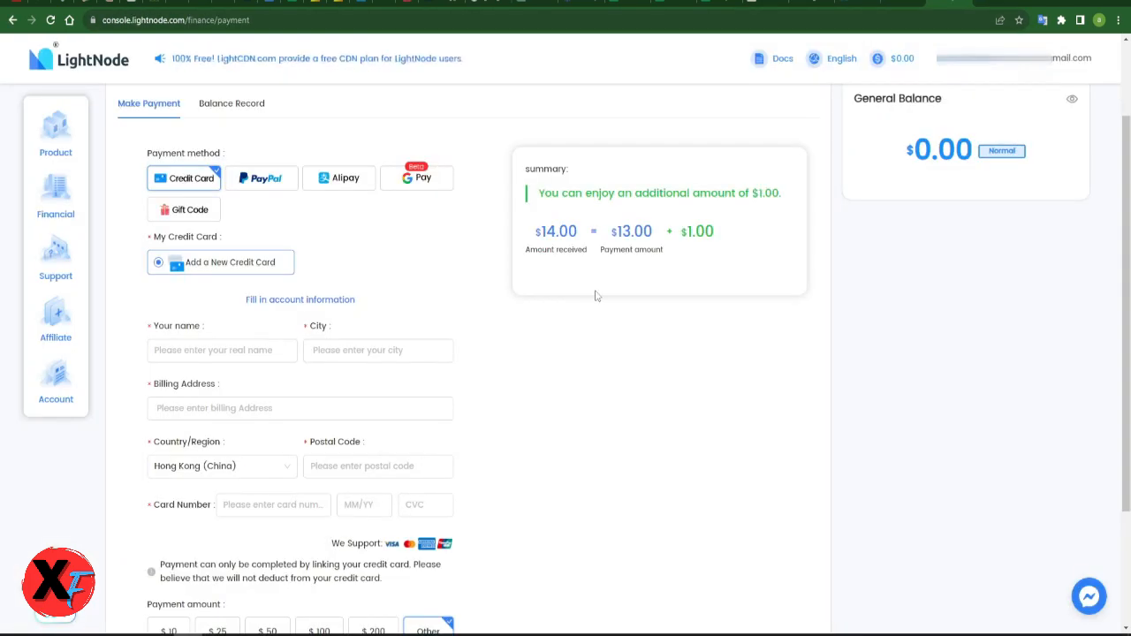
scroll(766, 278, down, 2)
scroll(767, 277, up, 3)
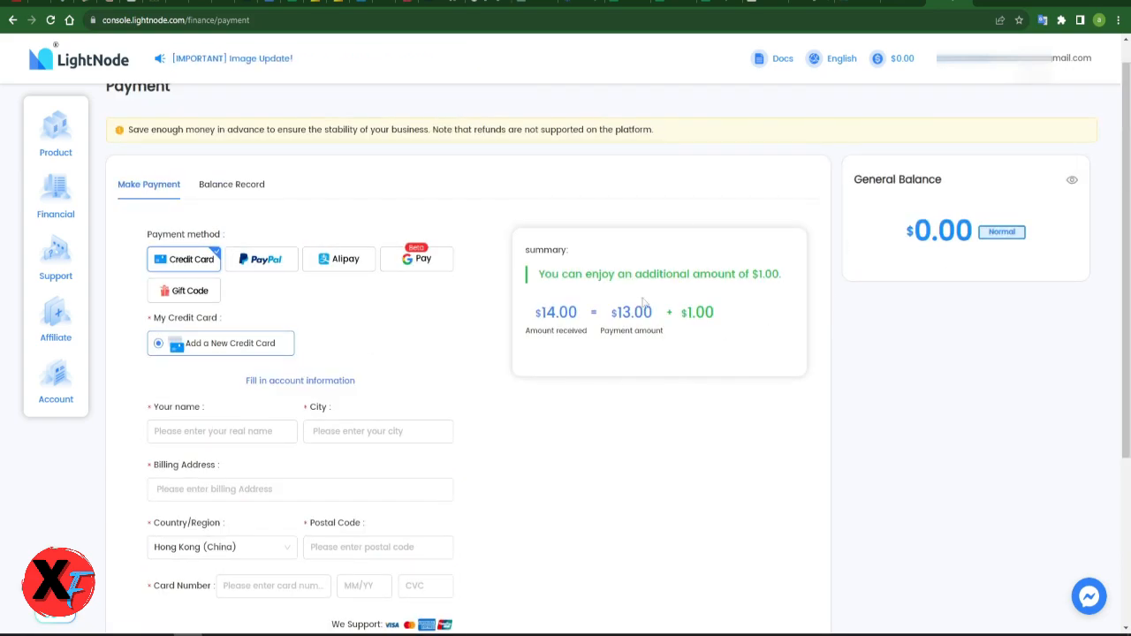
scroll(210, 519, down, 3)
scroll(209, 512, up, 3)
Change the custom payment amount to $14.
scroll(210, 522, down, 3)
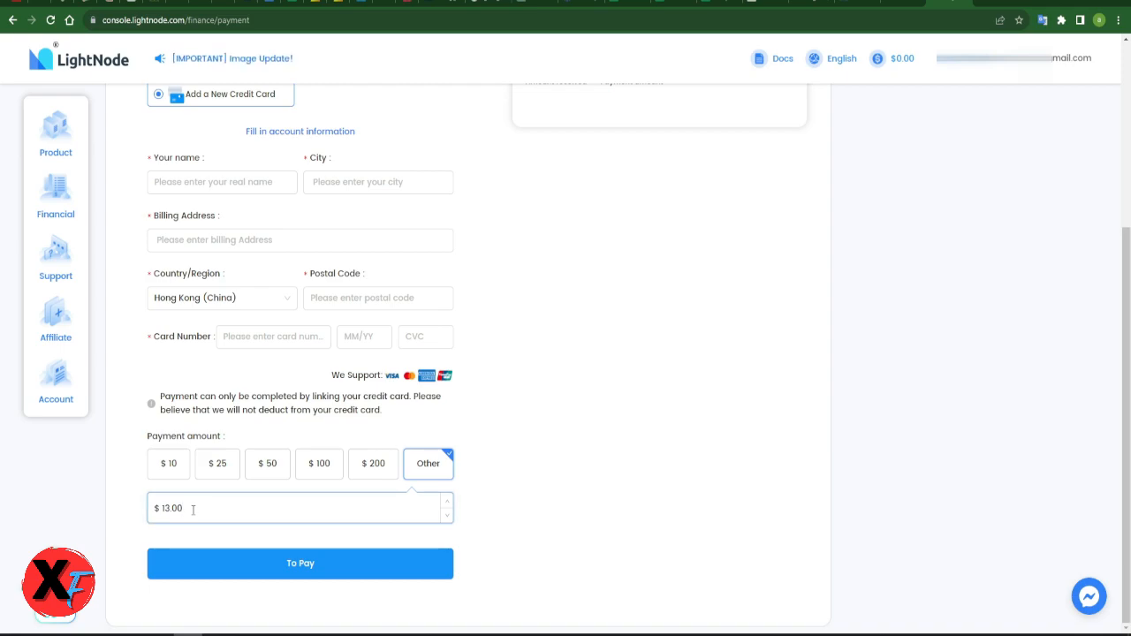
key(BackSpace)
key(BackSpace)
text(14)
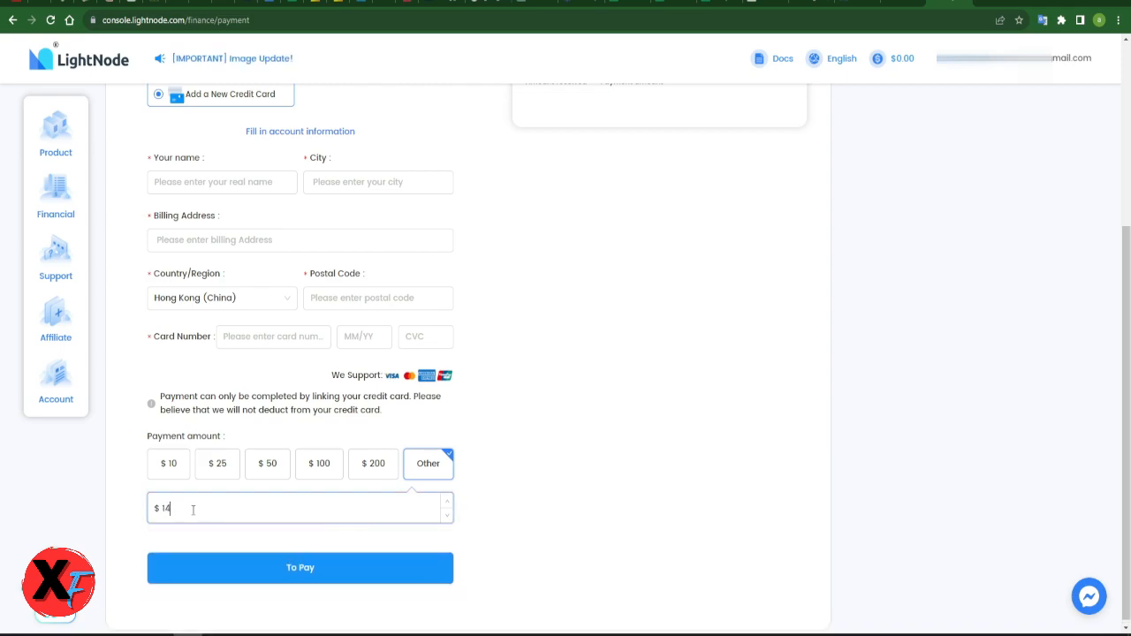
click(518, 510)
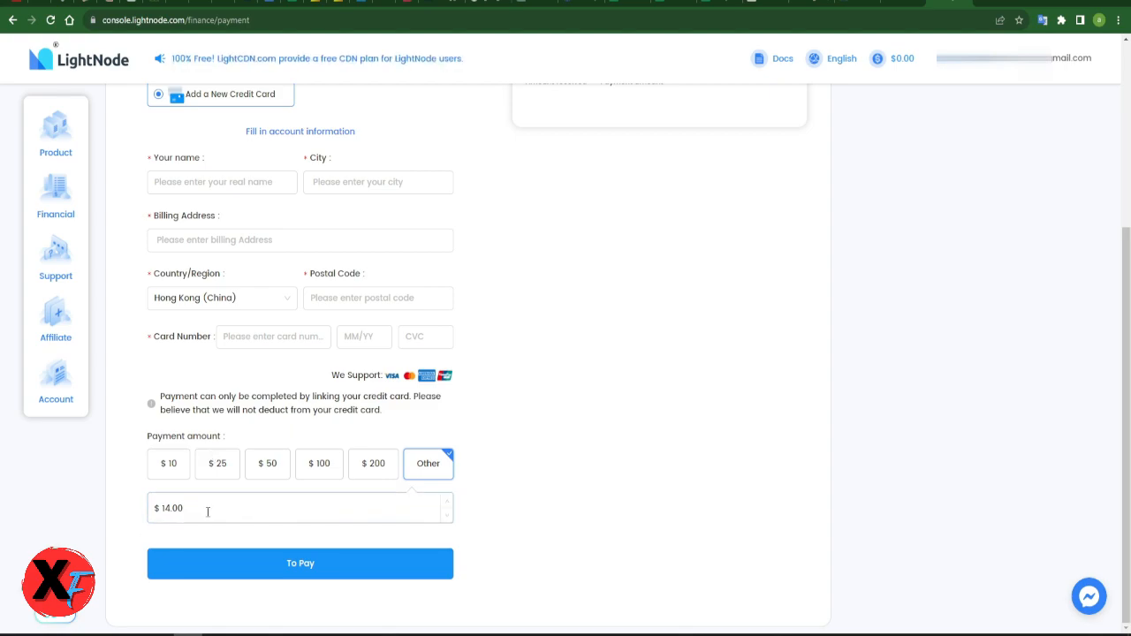
Review the amount received, the general balance and the billing fields required for the recharge.
scroll(207, 510, up, 3)
drag(535, 342, 579, 342)
drag(910, 273, 972, 274)
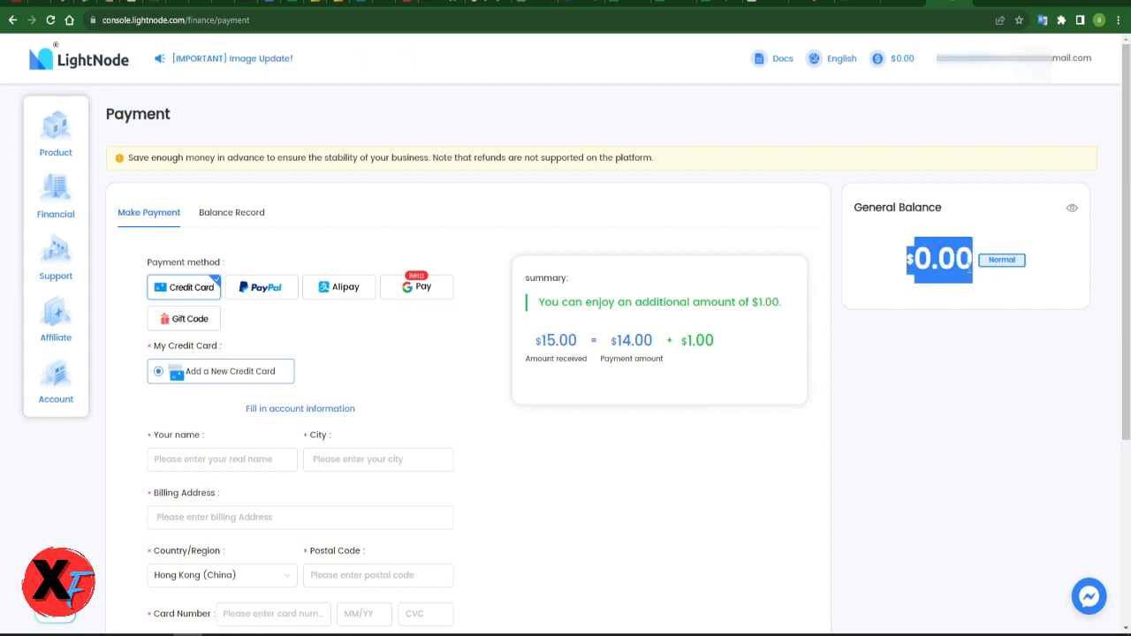
click(940, 389)
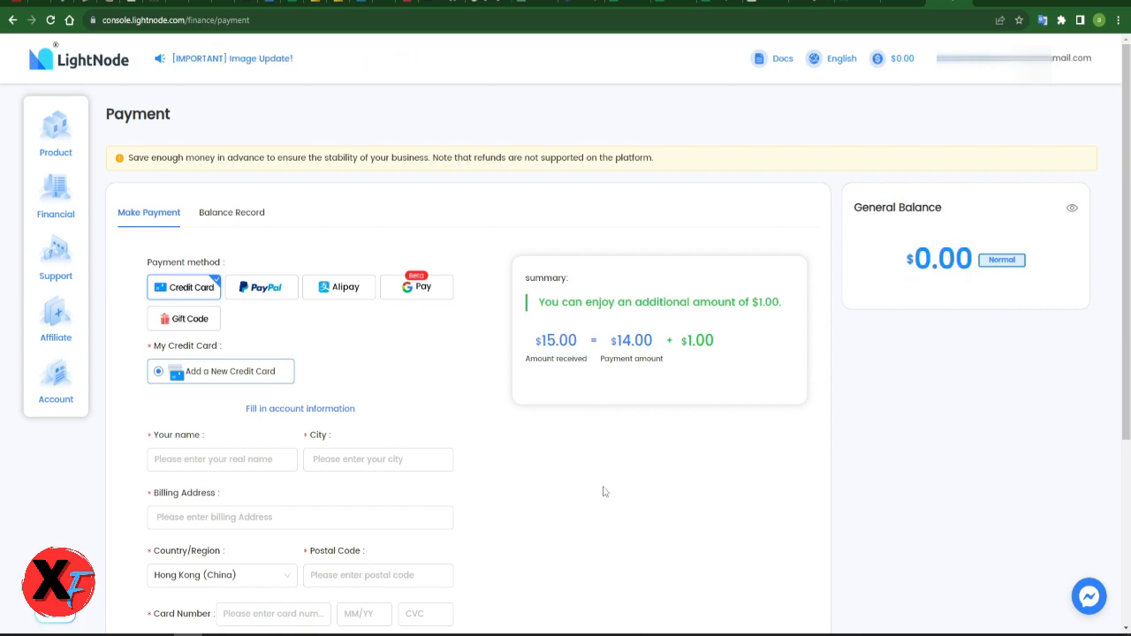
scroll(571, 485, down, 2)
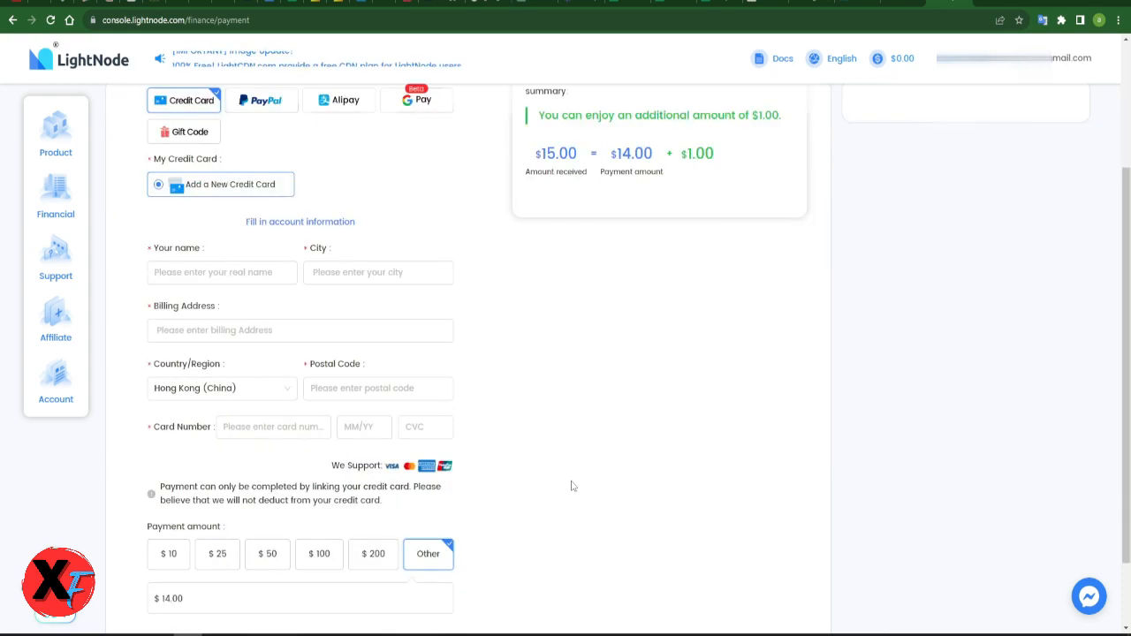
scroll(594, 554, up, 2)
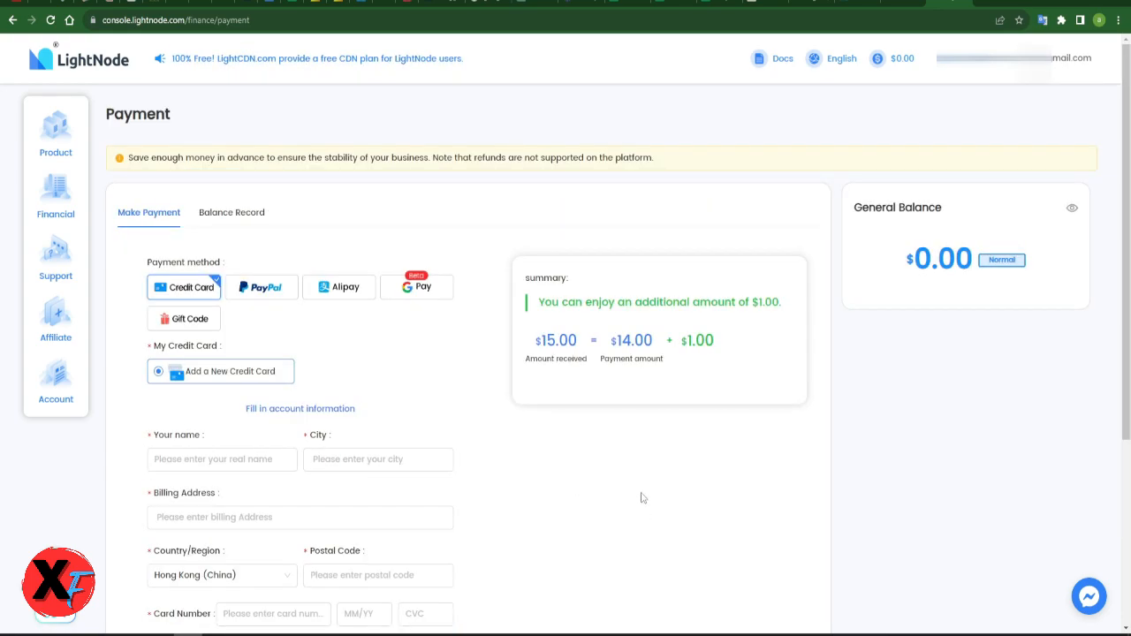
scroll(641, 495, down, 2)
scroll(380, 256, up, 2)
Begin the credit card billing details at the cardholder name field and complete the recharge payment.
click(214, 456)
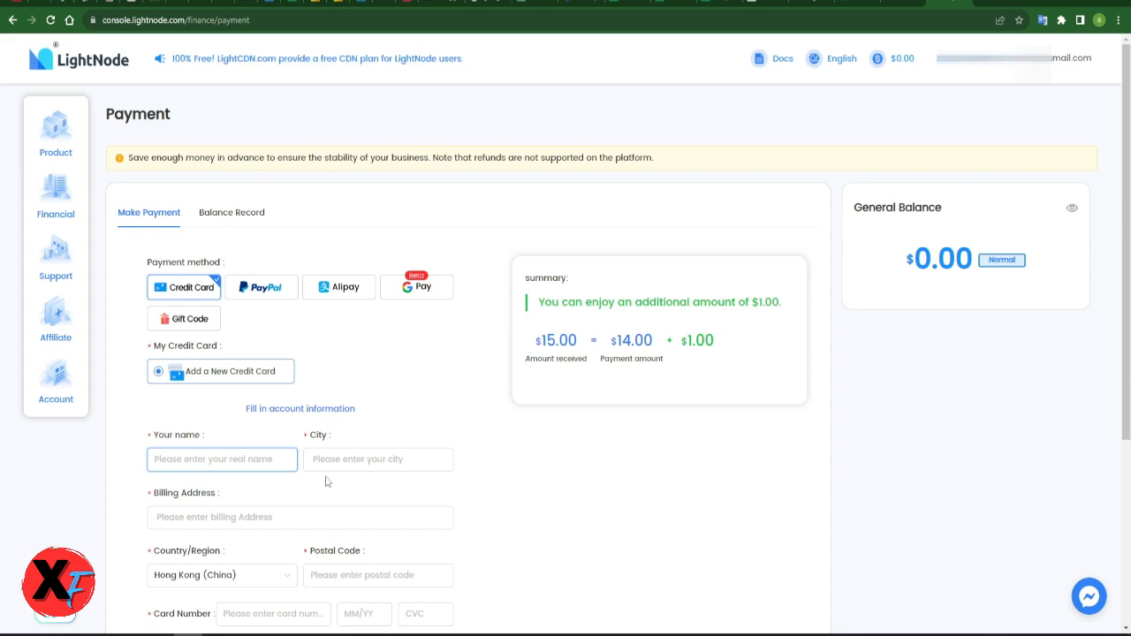
scroll(615, 533, down, 2)
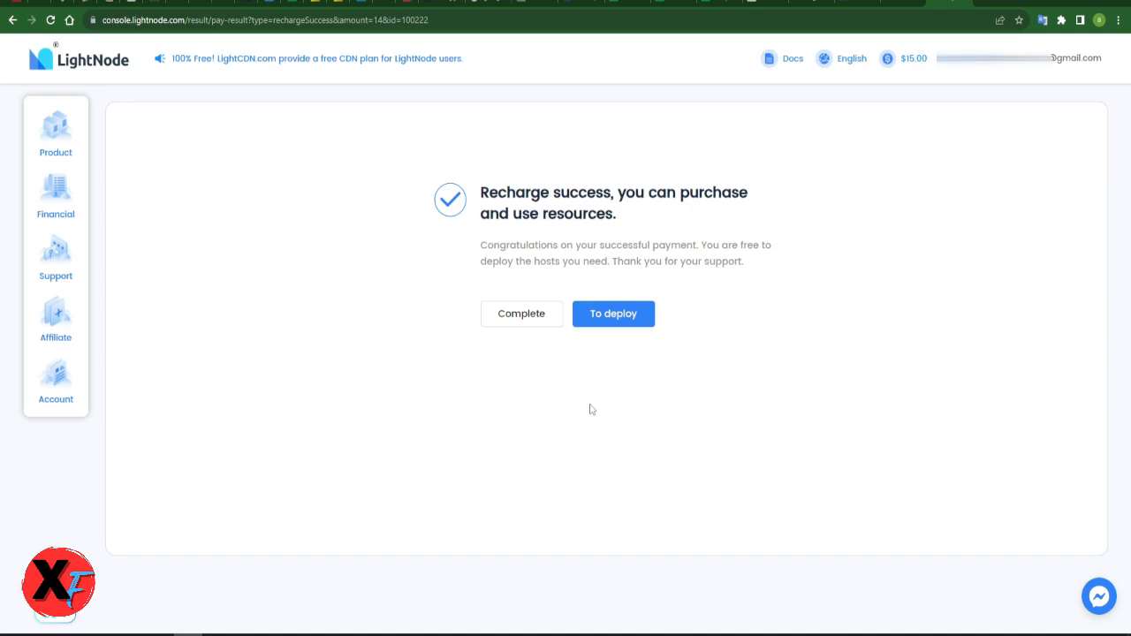
click(523, 319)
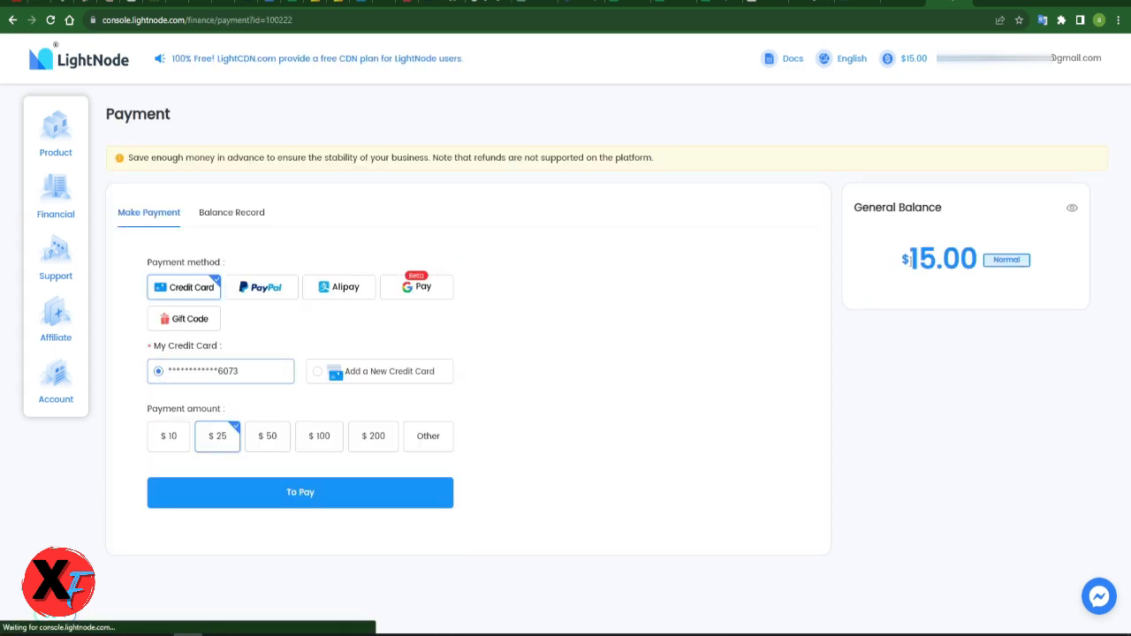
Check the recharged general balance against the Start plan's monthly price on the pricing page.
drag(902, 259, 977, 265)
click(961, 358)
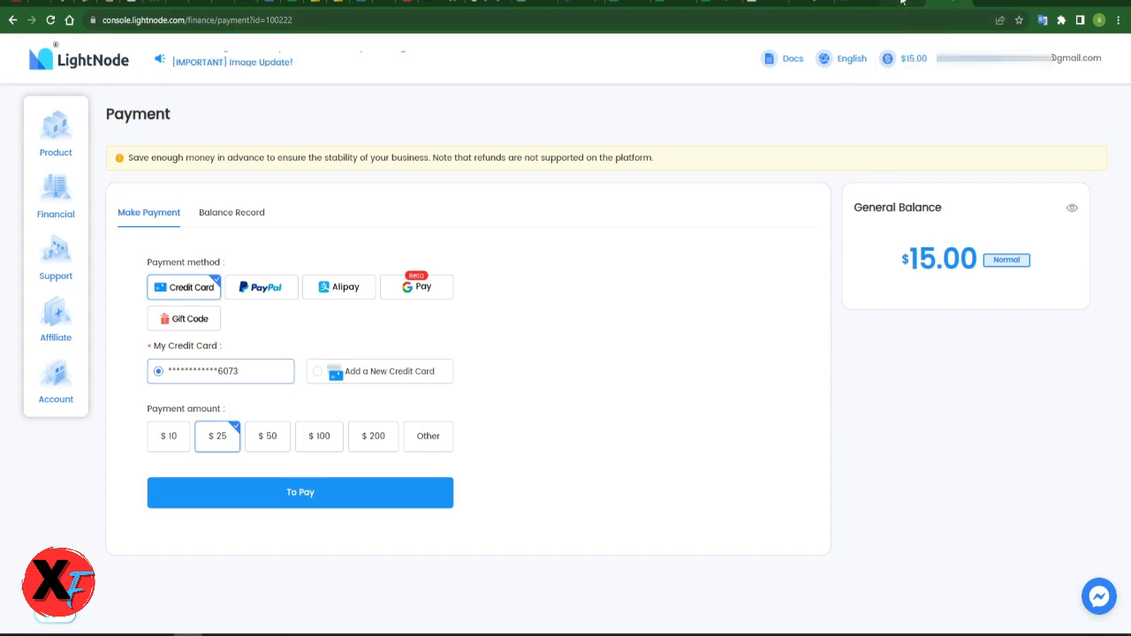
click(806, 16)
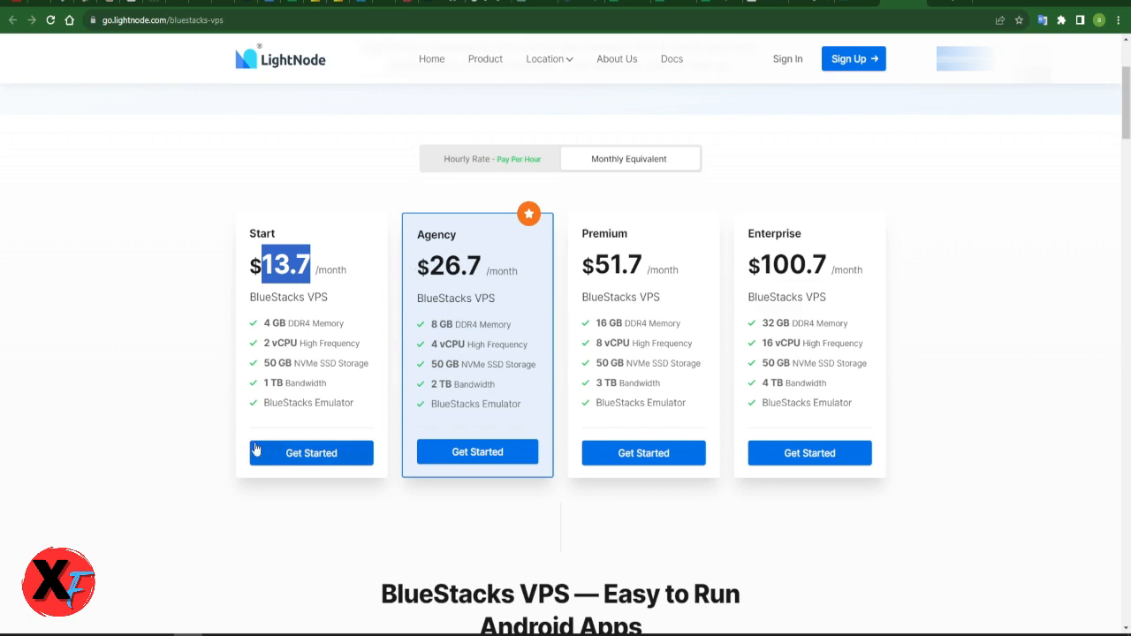
click(163, 402)
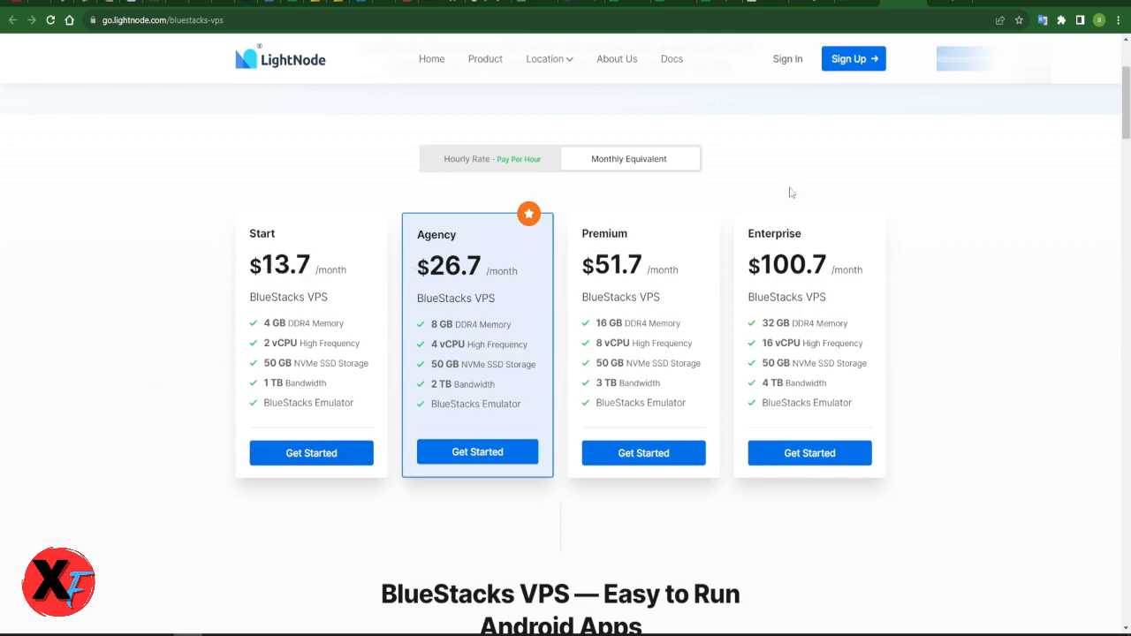
Add a new instance from the console's instance list and choose Washington, USA as its server location.
click(945, 4)
mouse_move(53, 152)
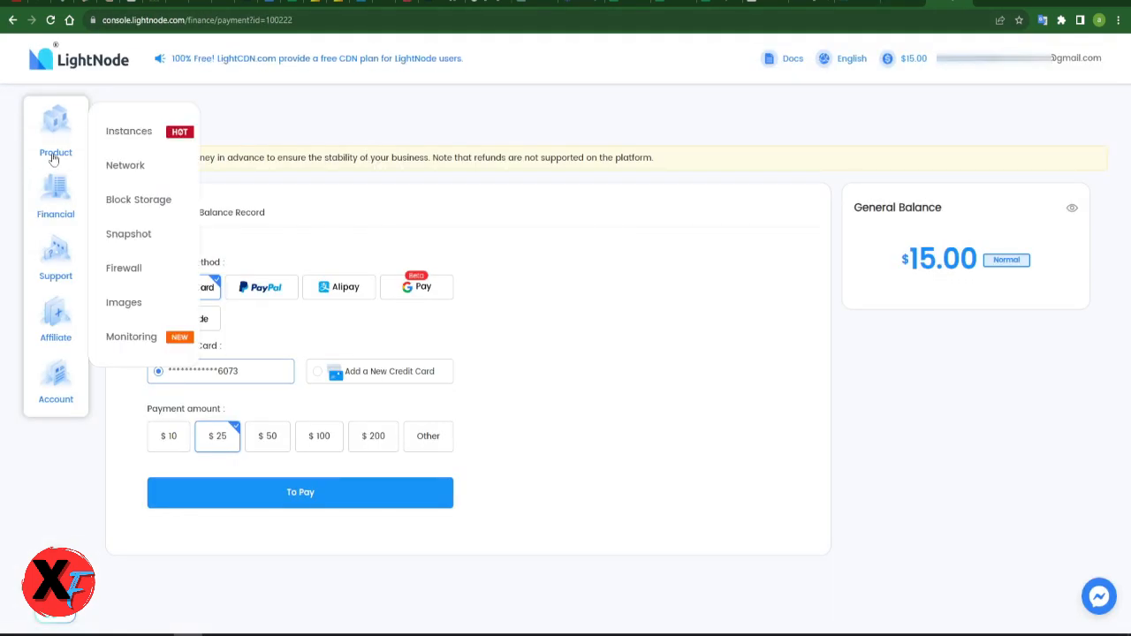
click(138, 140)
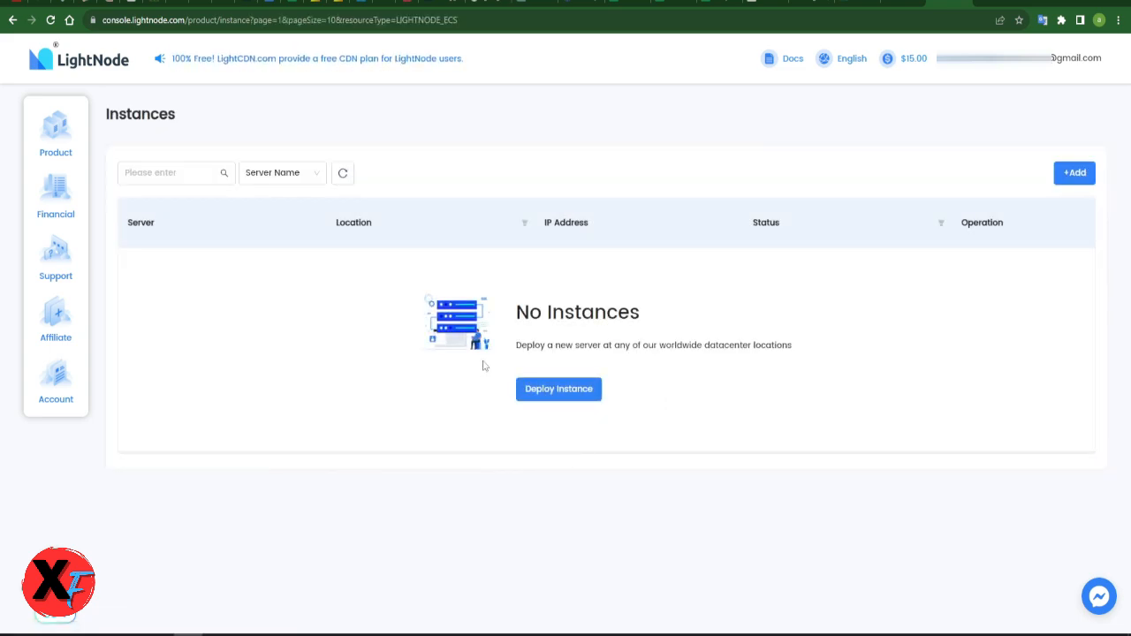
click(1074, 177)
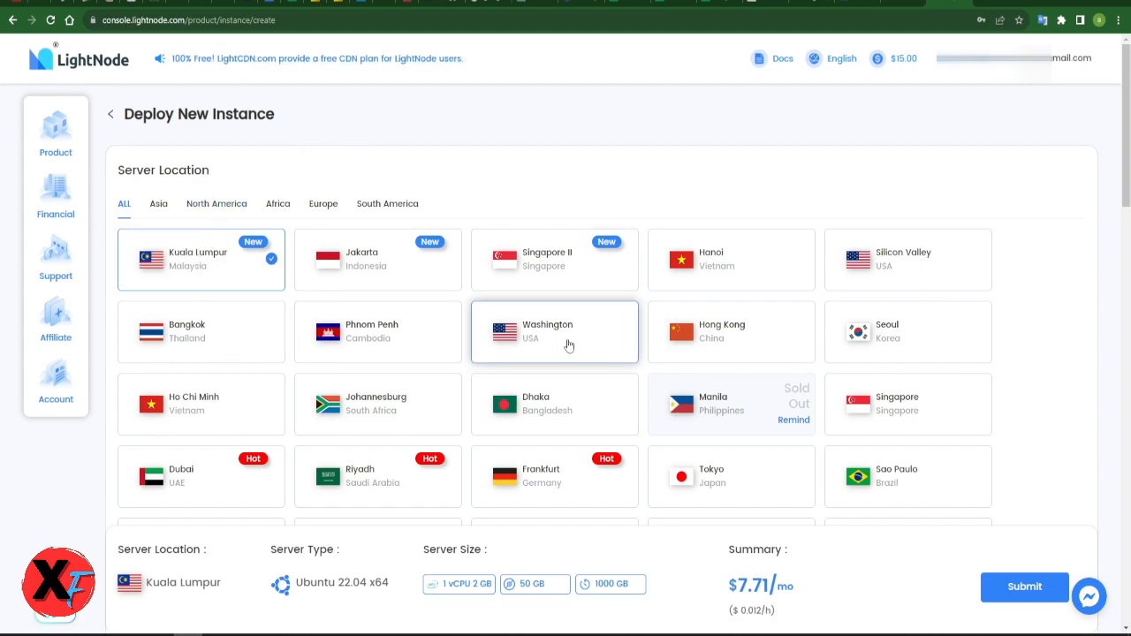
click(569, 345)
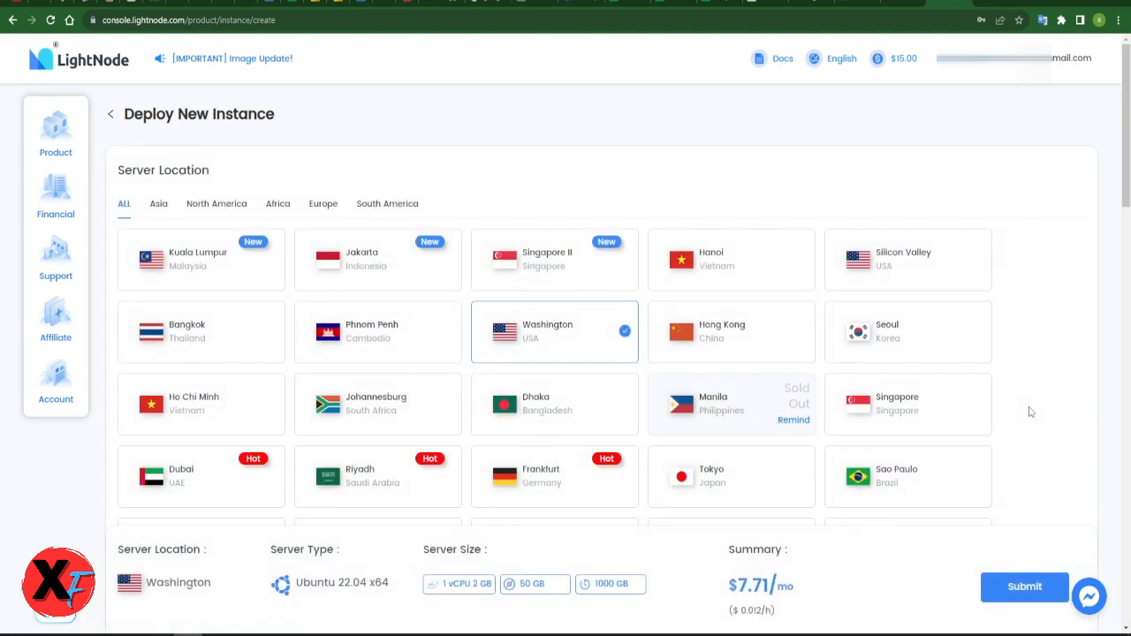
scroll(1029, 411, down, 4)
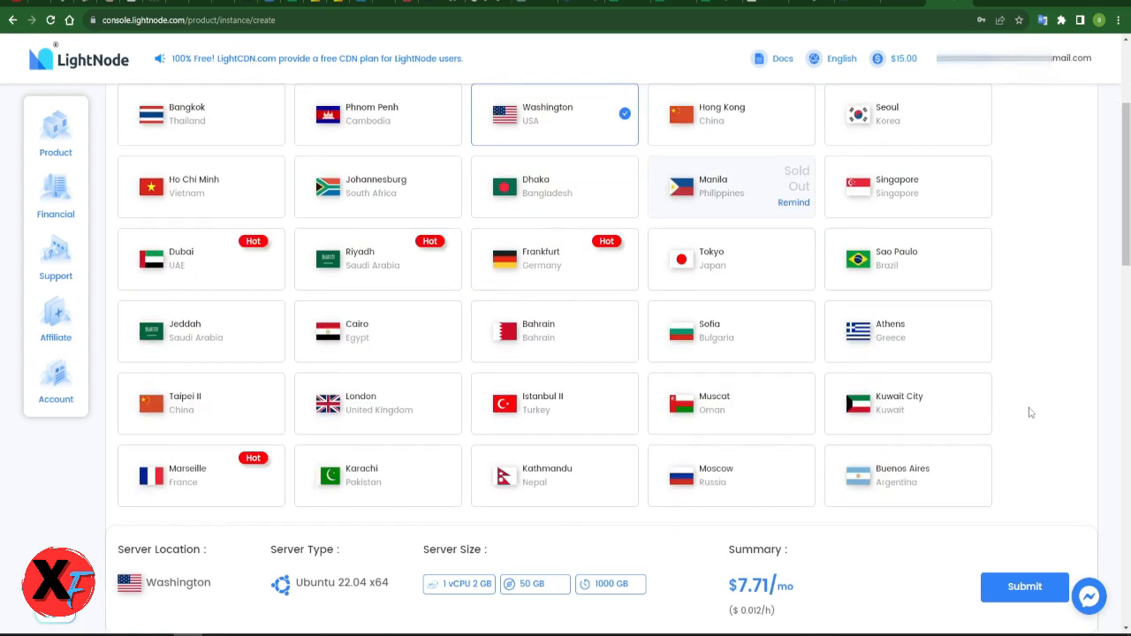
Choose the 2 vCPU | 4 GB computing size and the Windows 10 x64 (English) system image for the server.
scroll(330, 409, down, 3)
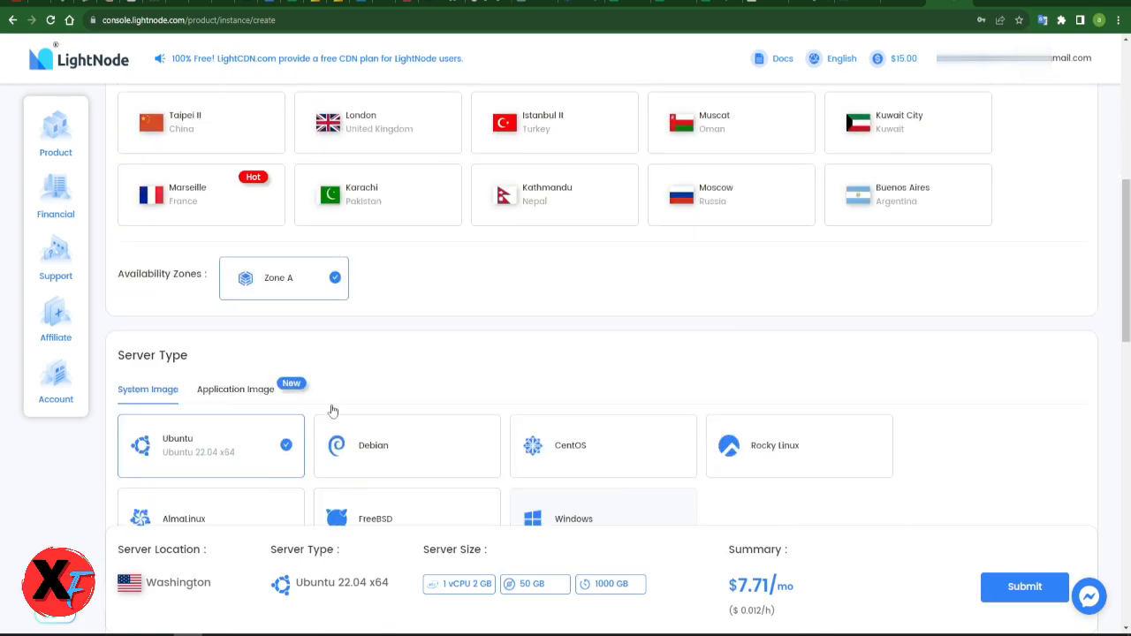
scroll(623, 404, down, 1)
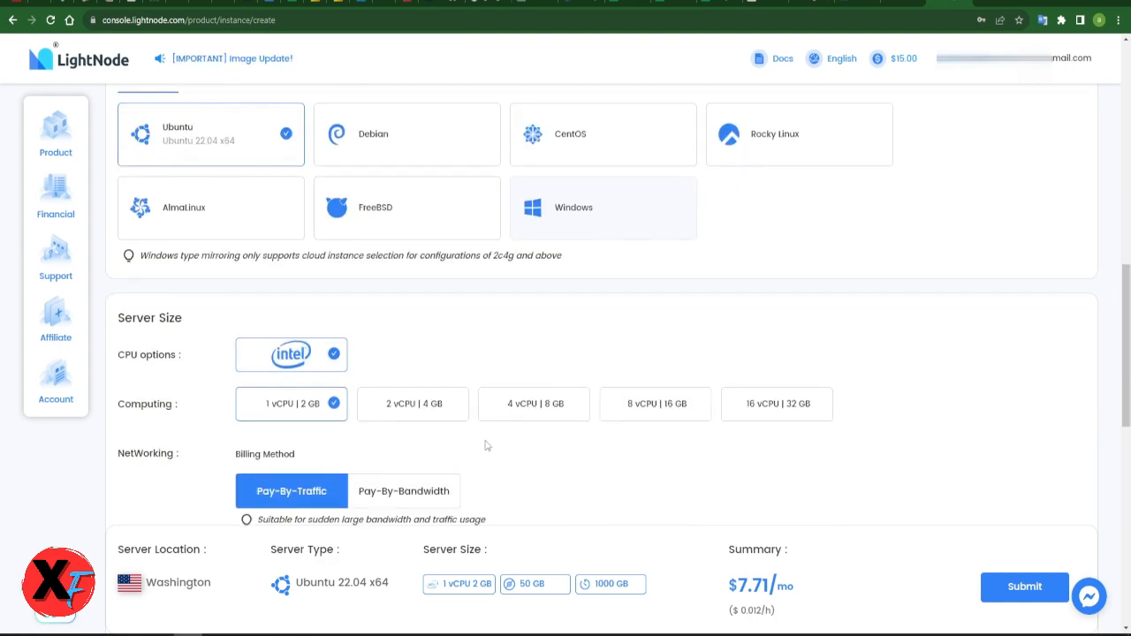
click(414, 421)
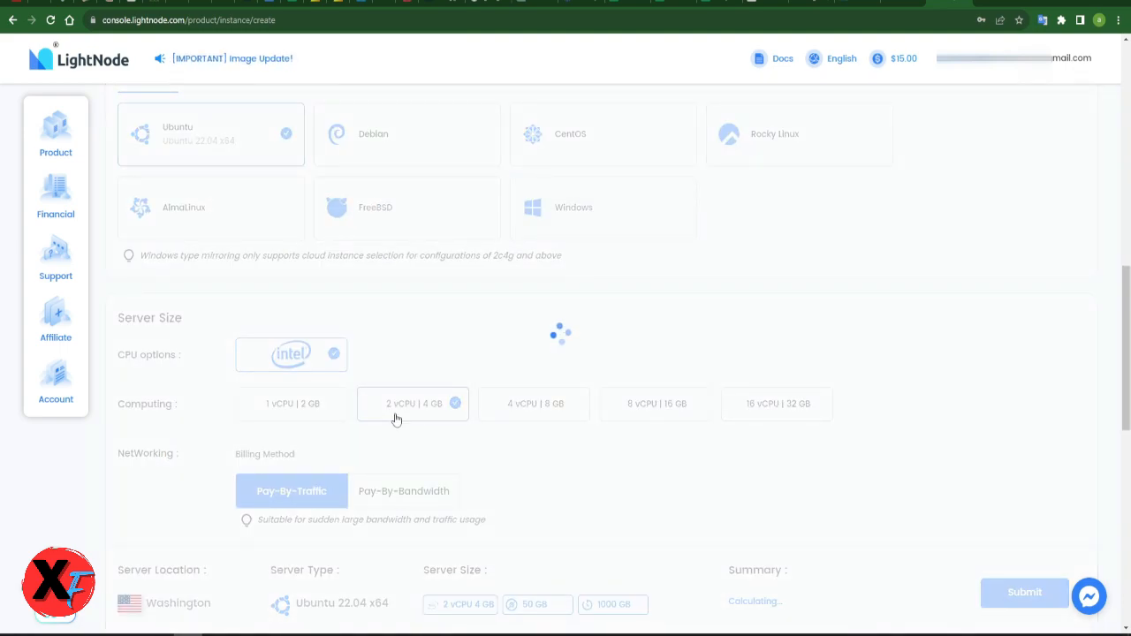
scroll(467, 298, up, 1)
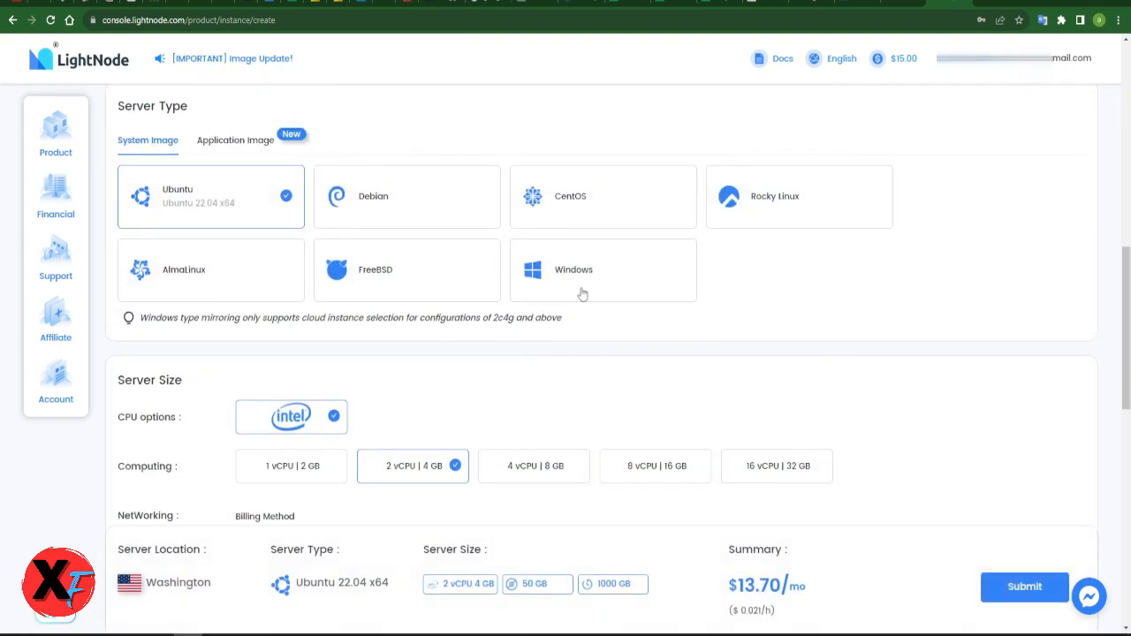
mouse_move(605, 267)
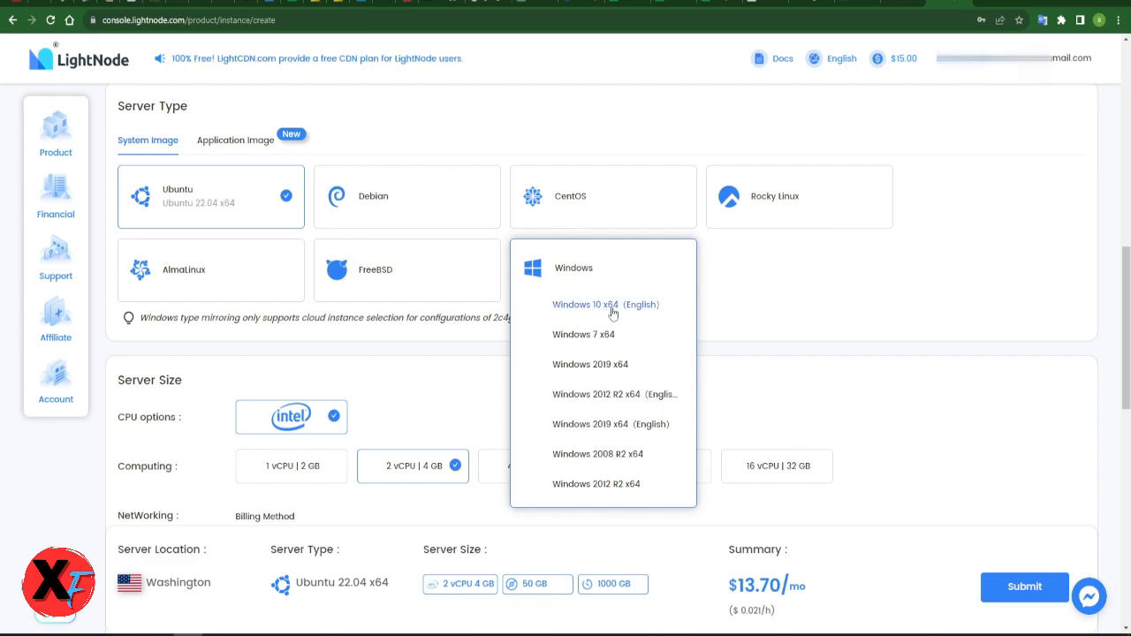
click(644, 309)
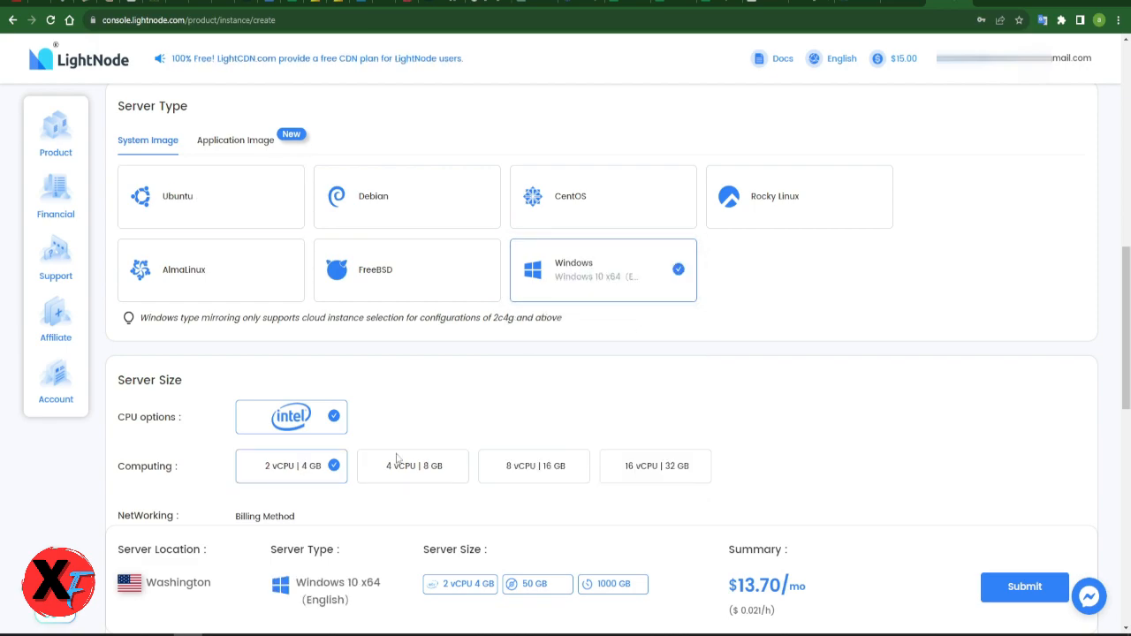
Keep the default networking and storage options and set the server hostname to VPS-WASHINGTON-USA.
scroll(393, 542, down, 3)
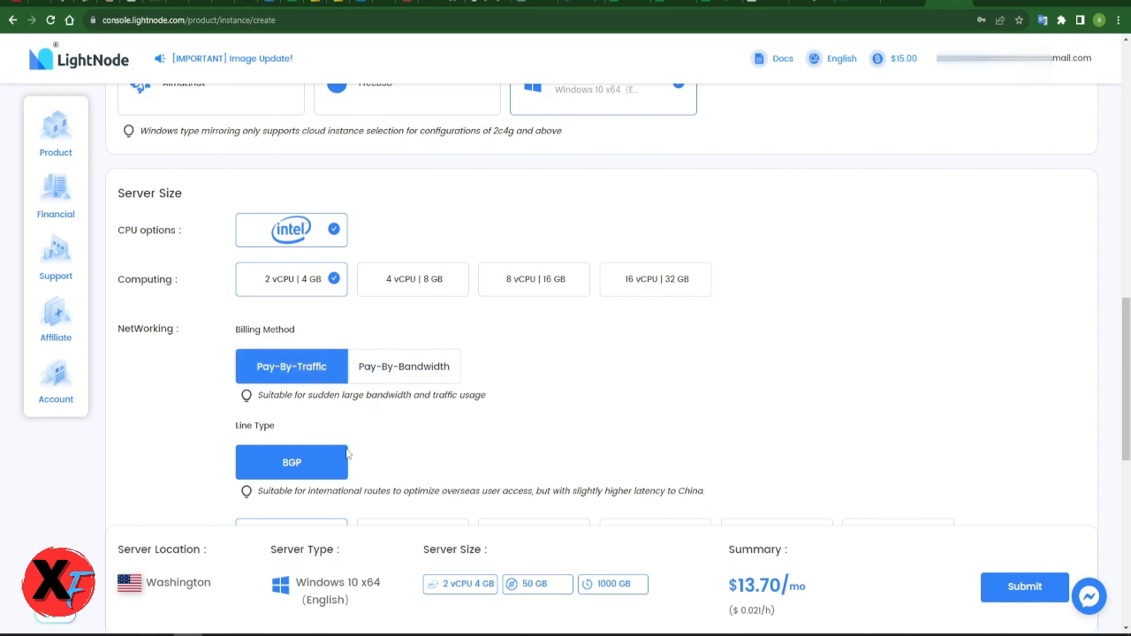
scroll(335, 446, down, 2)
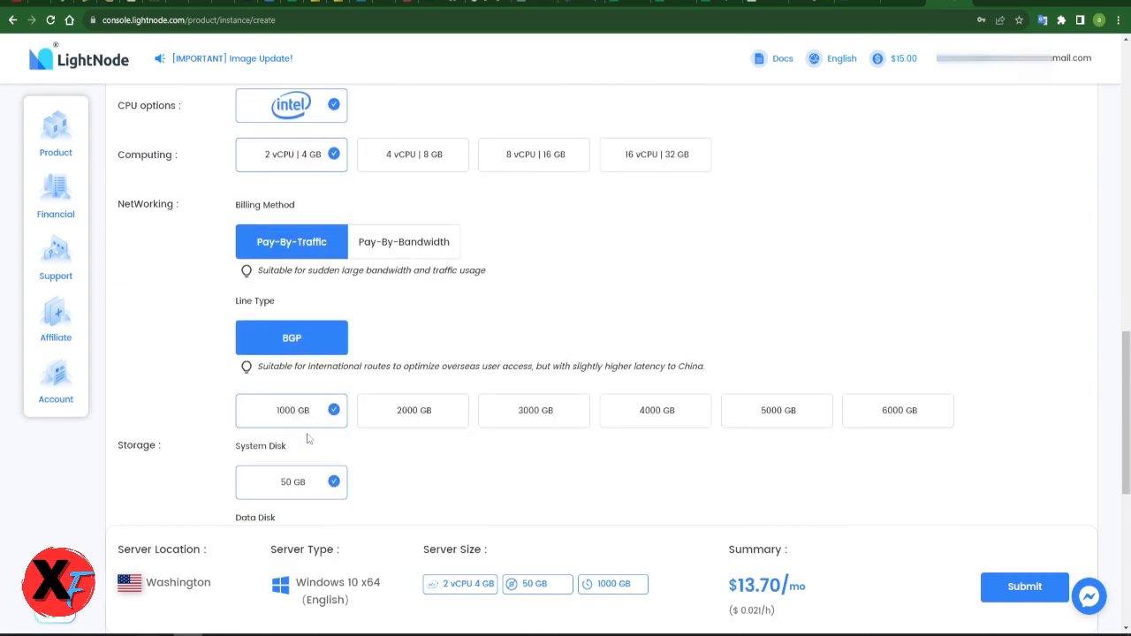
scroll(292, 446, down, 3)
scroll(303, 429, down, 3)
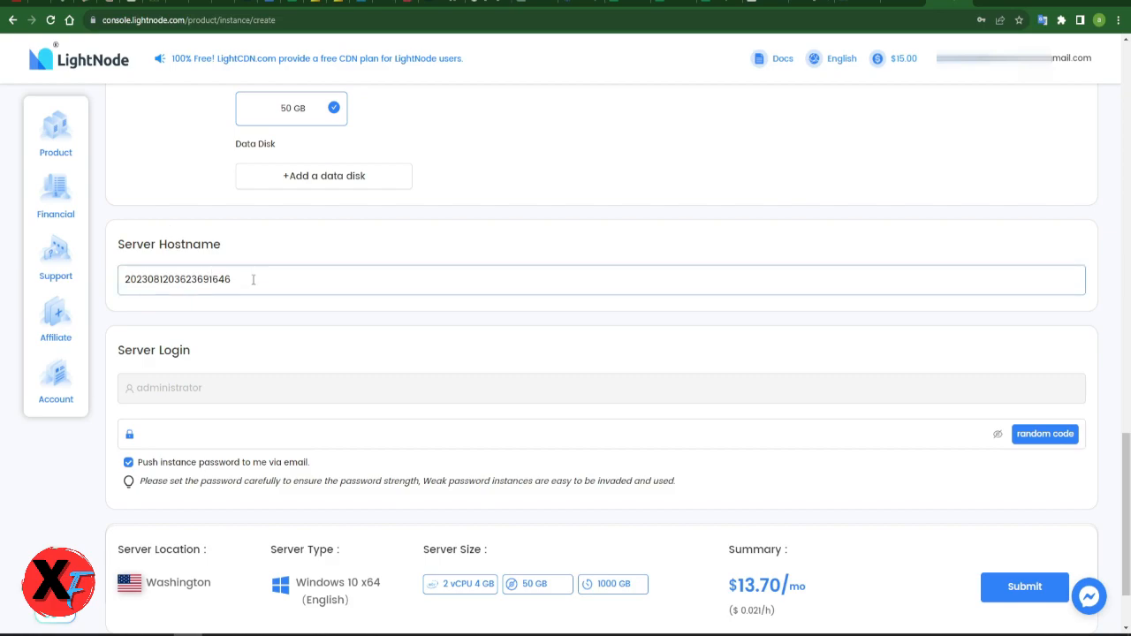
drag(272, 281, 97, 283)
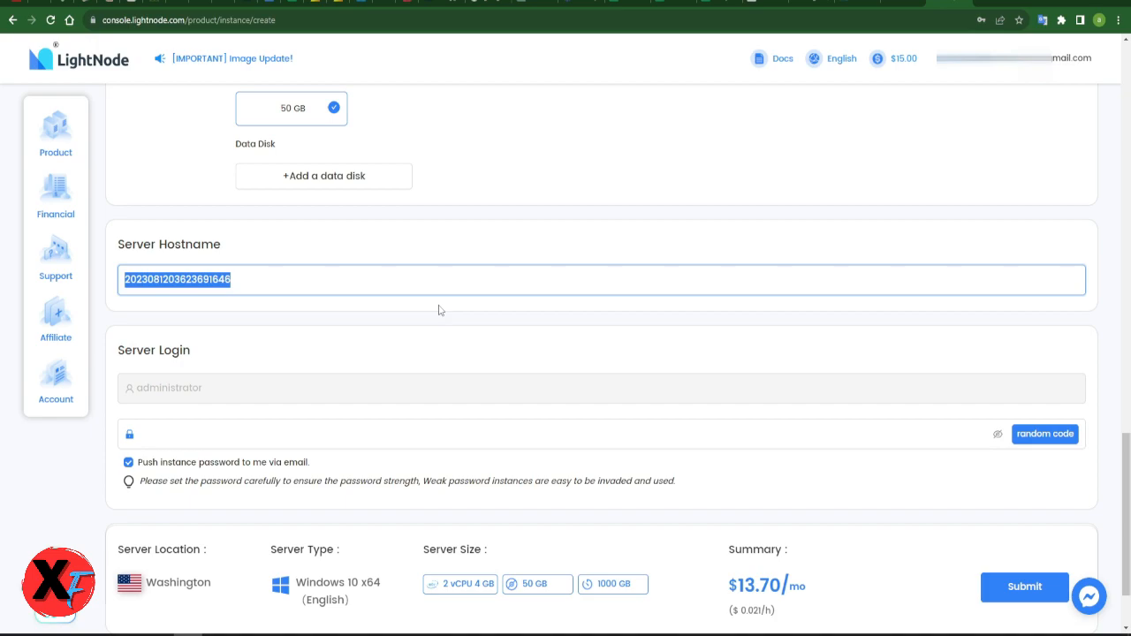
text(VPS)
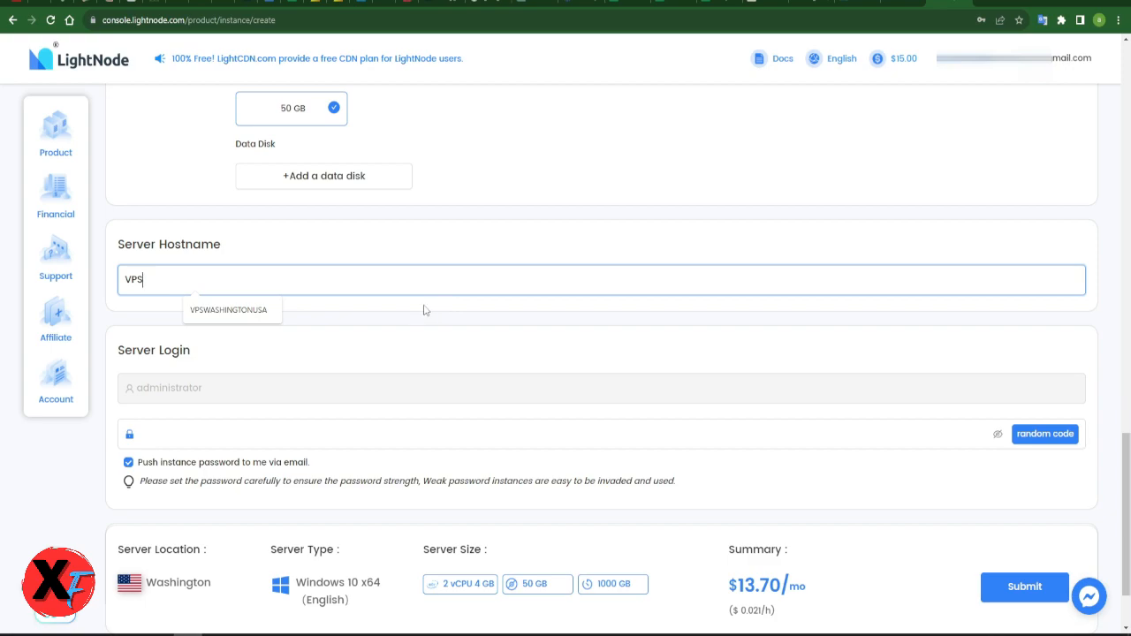
click(228, 311)
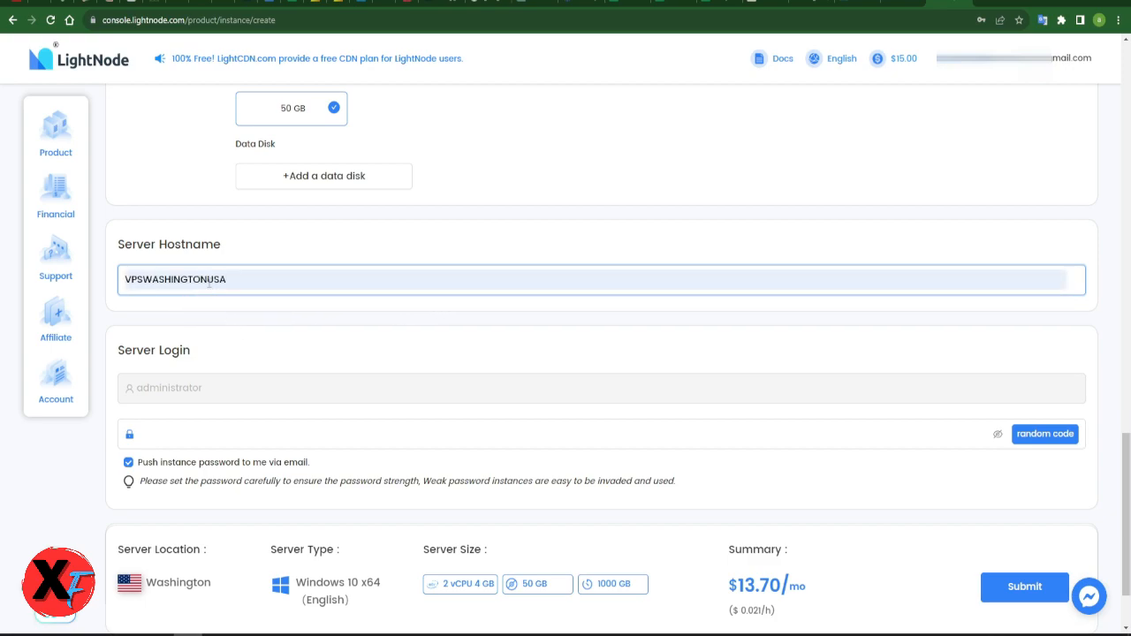
click(207, 280)
text(-)
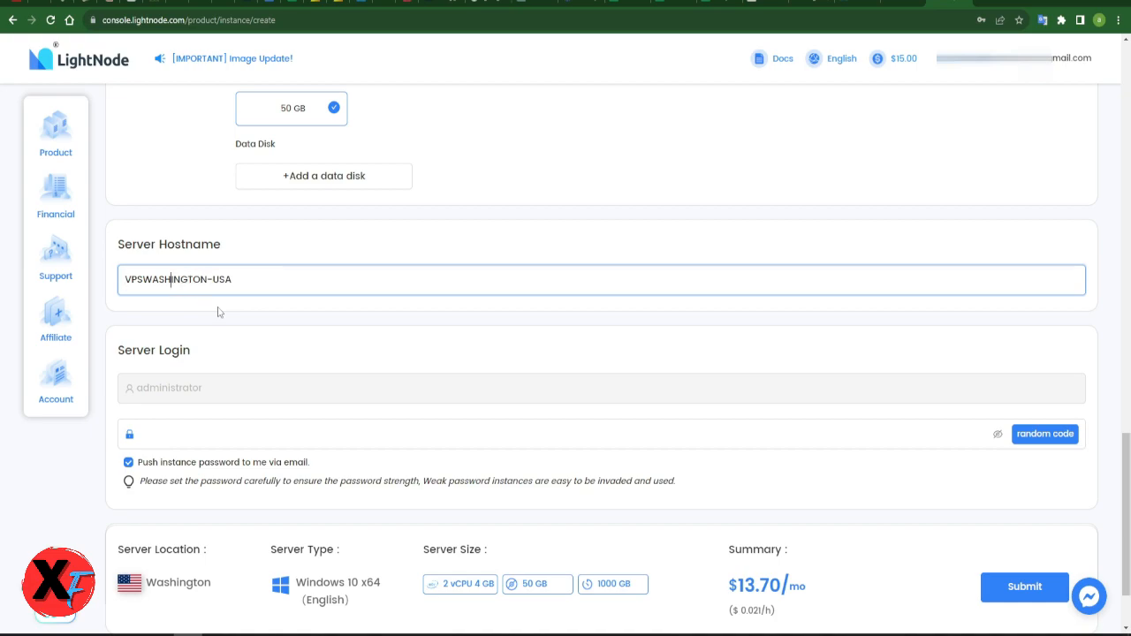
key(Left)
key(Left)
text(-)
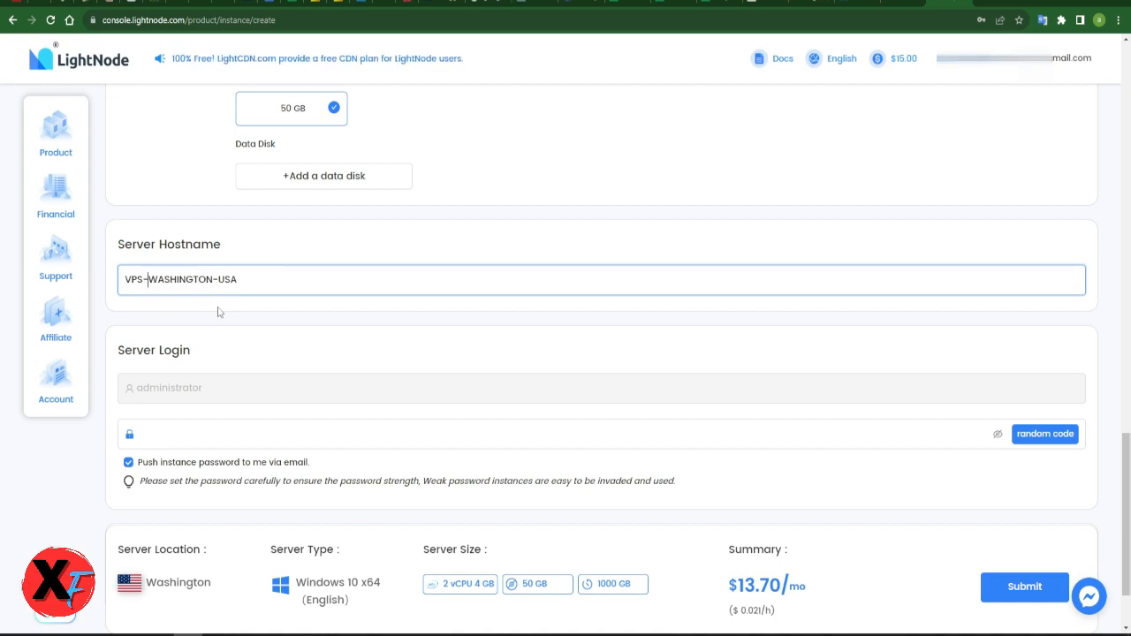
Enter the administrator password under Server Login, reveal it briefly to check it, and hide it again.
key(Tab)
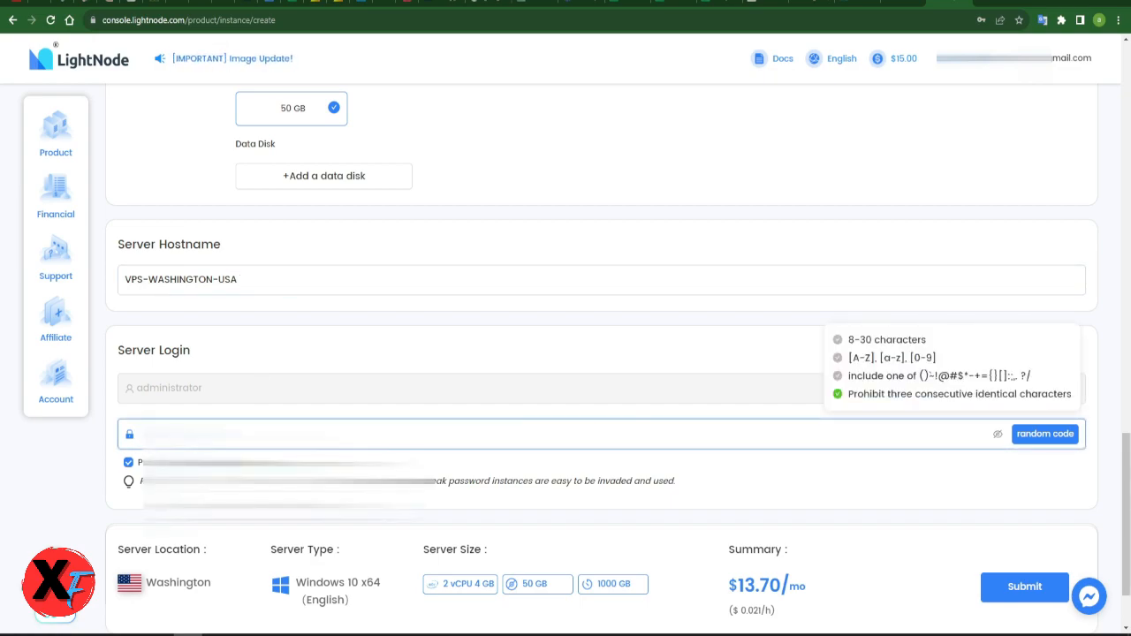
key(ctrl+v)
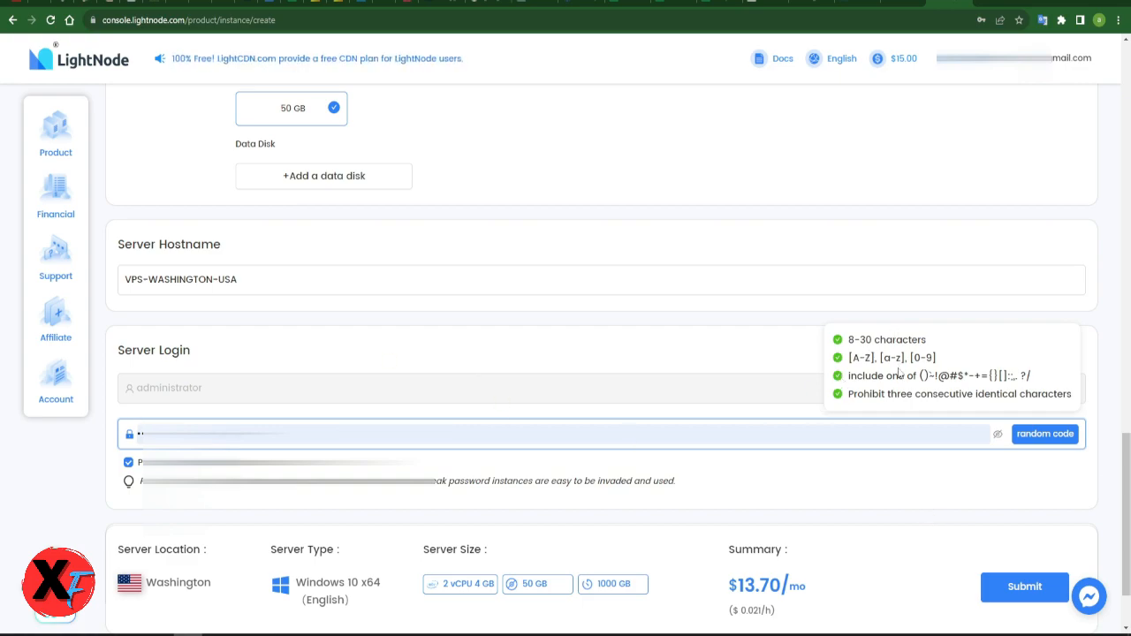
click(852, 343)
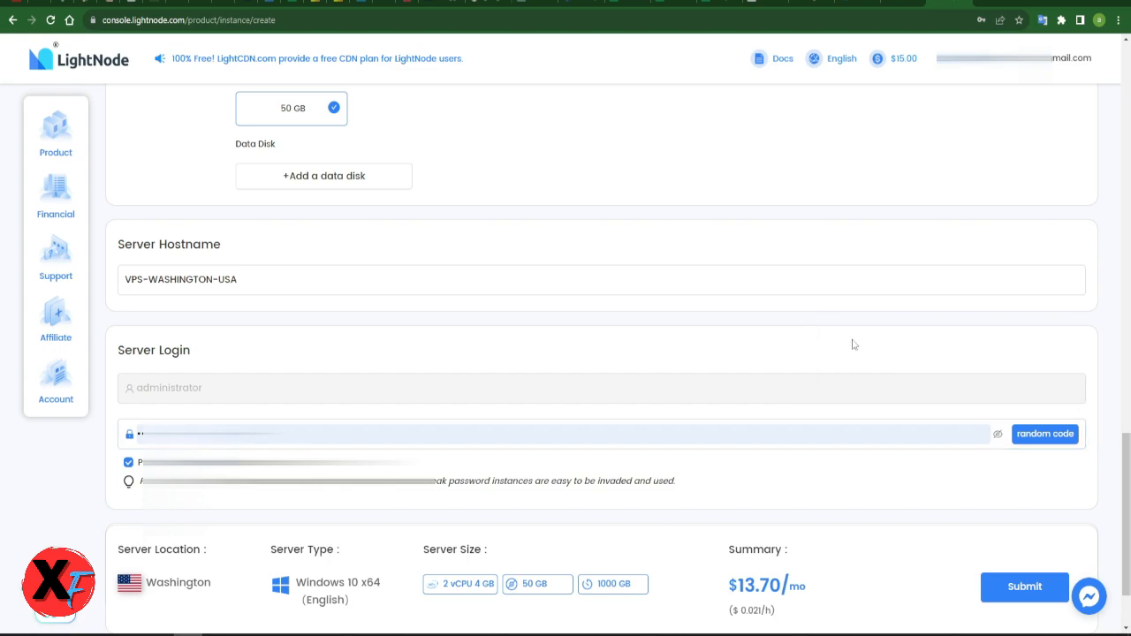
click(998, 437)
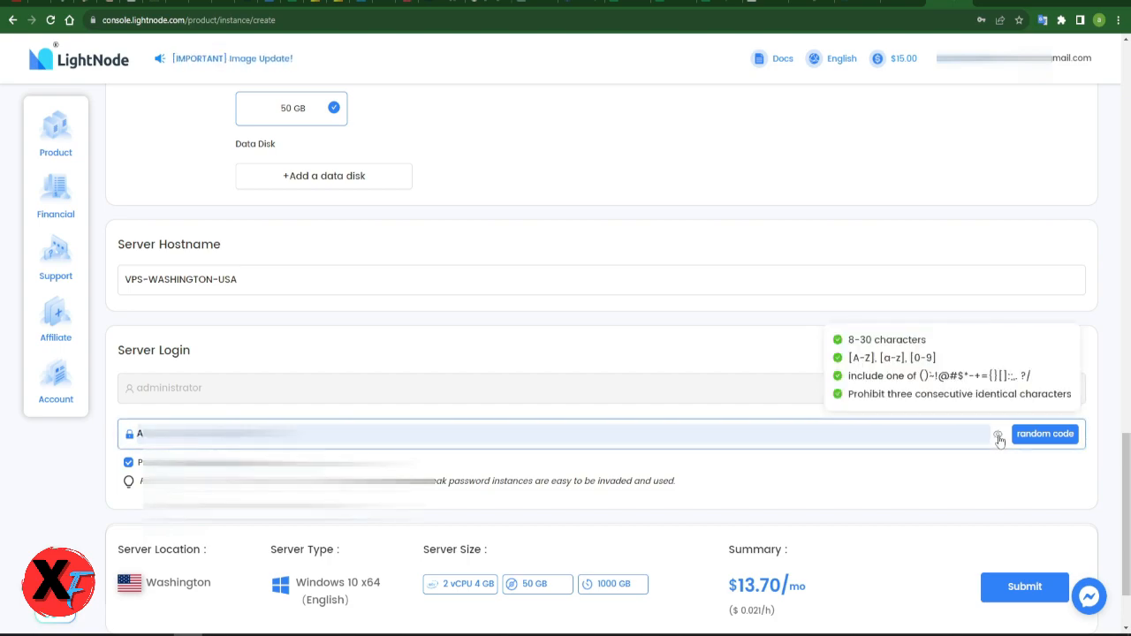
click(999, 438)
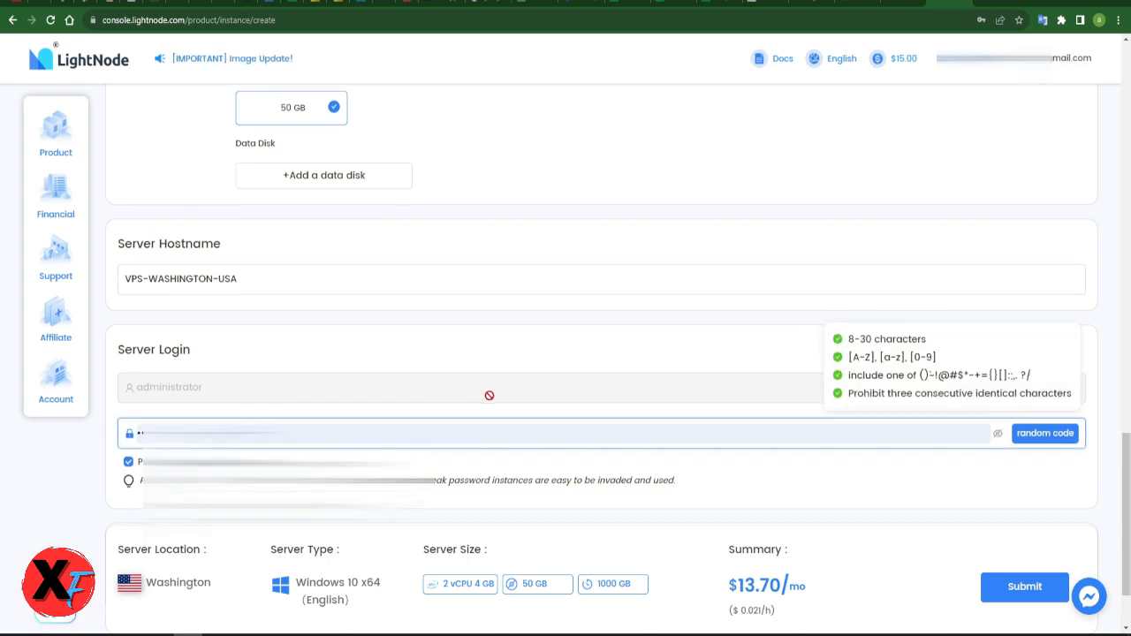
scroll(625, 445, down, 1)
click(337, 424)
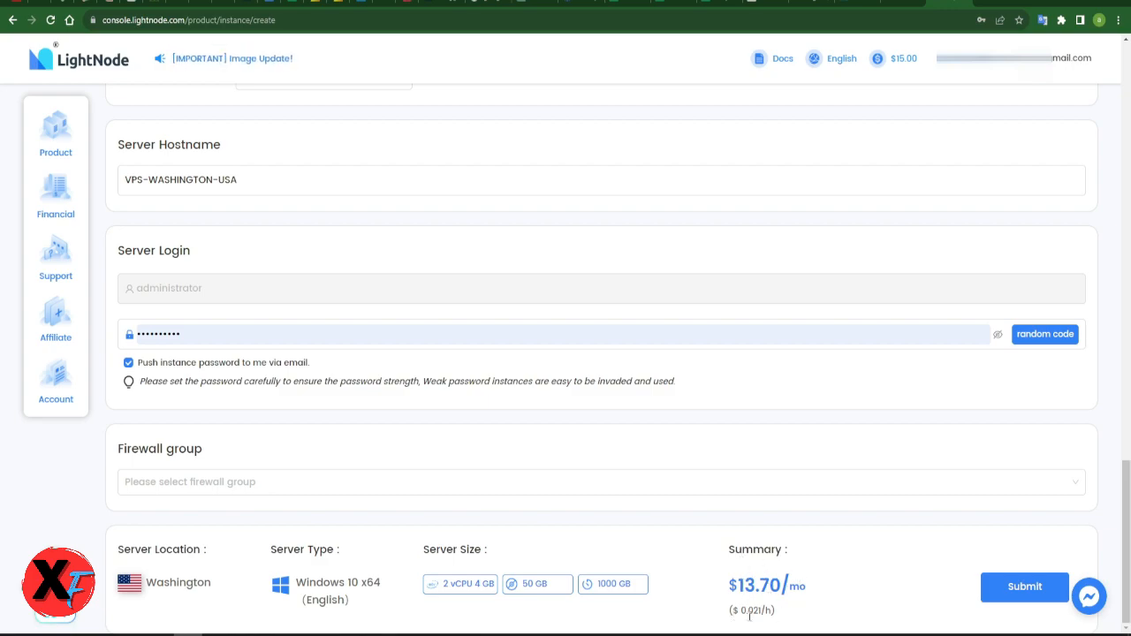
Submit the server configuration, deploy the instance with the terms of service accepted, and complete the deployment.
click(1029, 595)
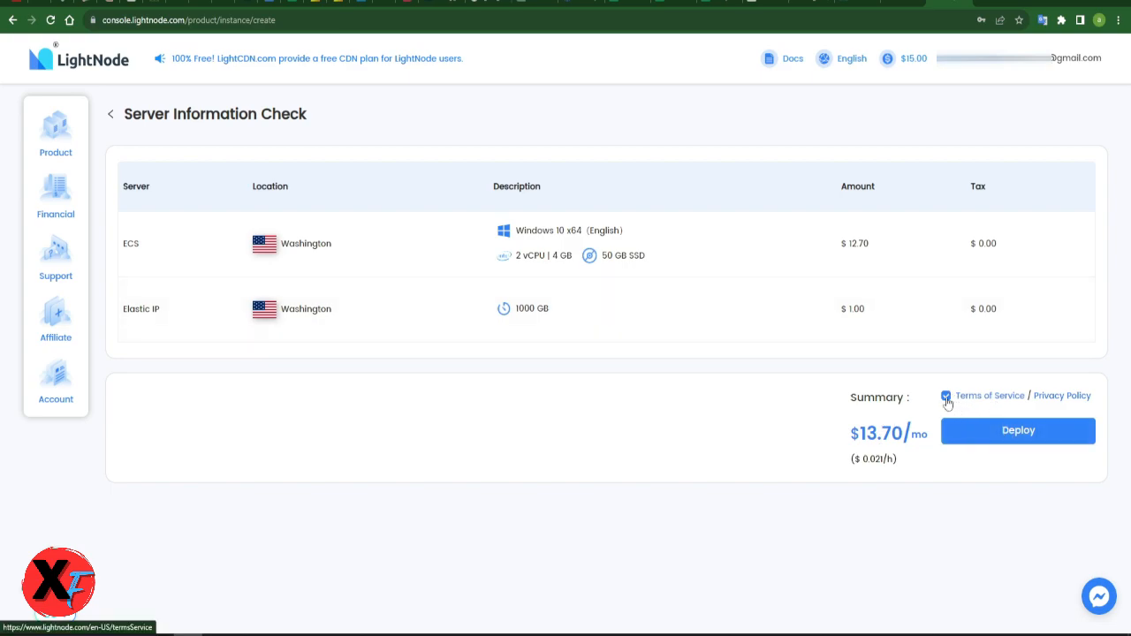
click(1021, 433)
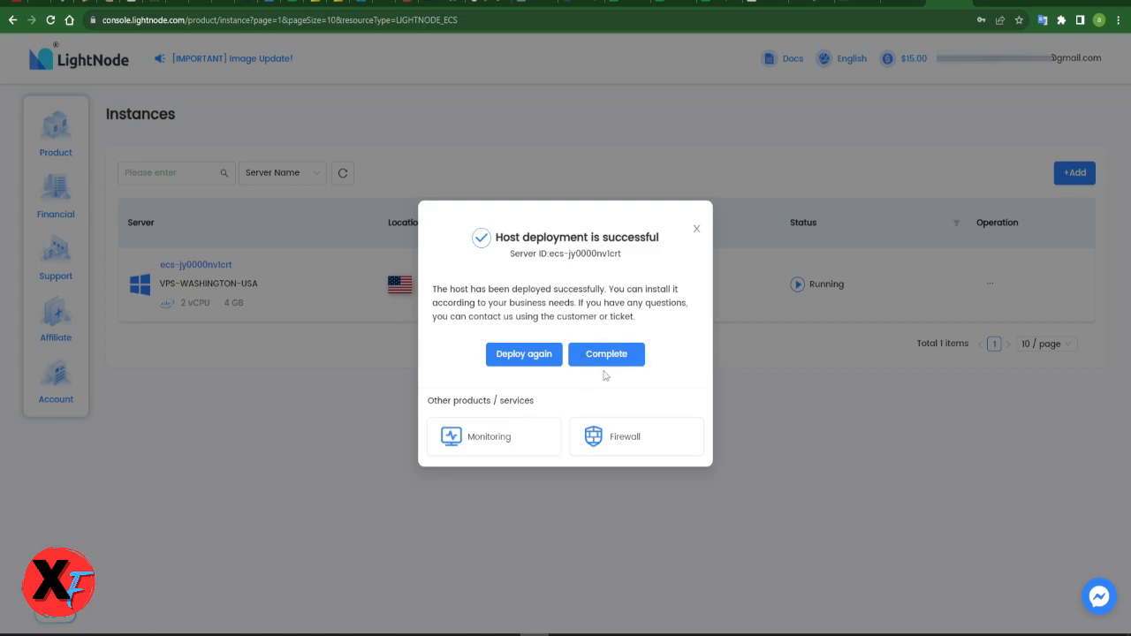
click(514, 361)
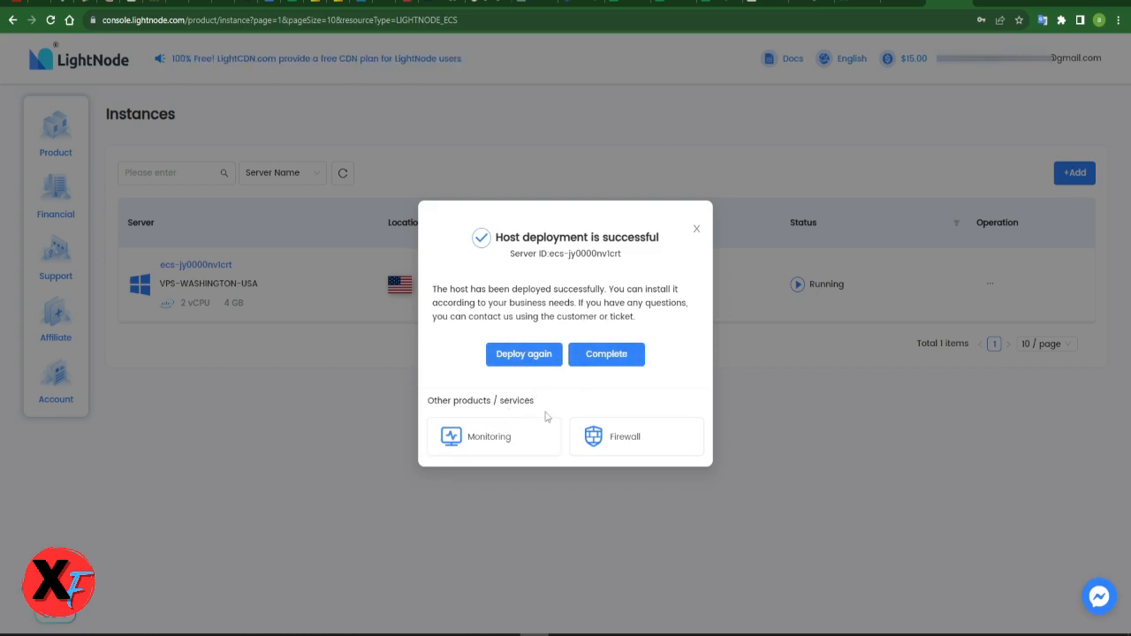
click(608, 356)
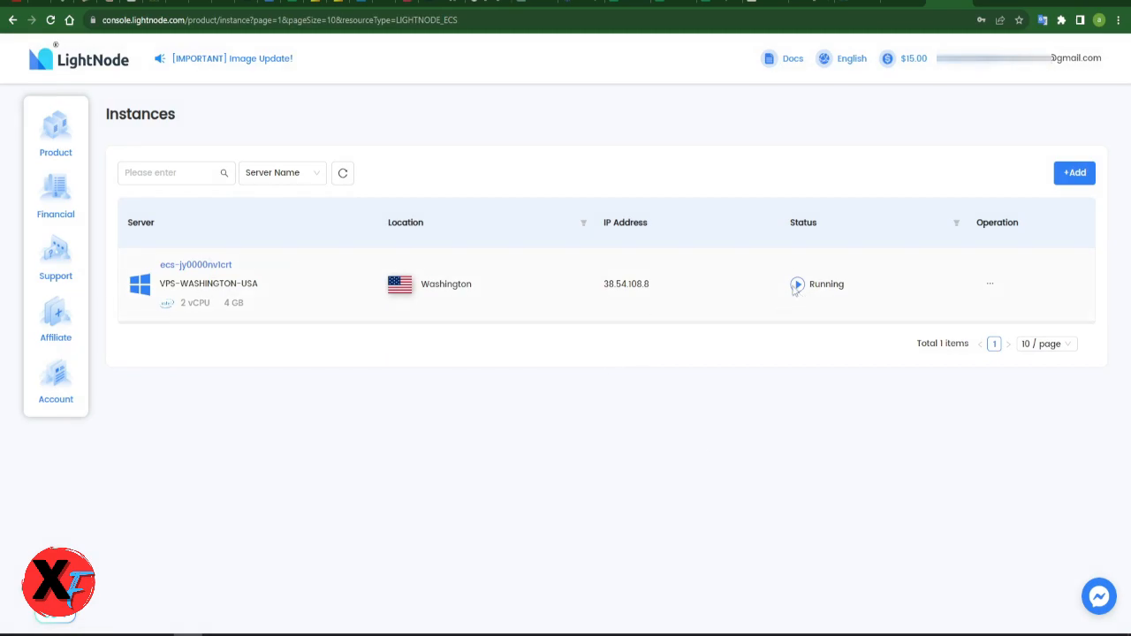
Open the server details of the VPS-WASHINGTON-USA instance from the instance list.
mouse_move(656, 298)
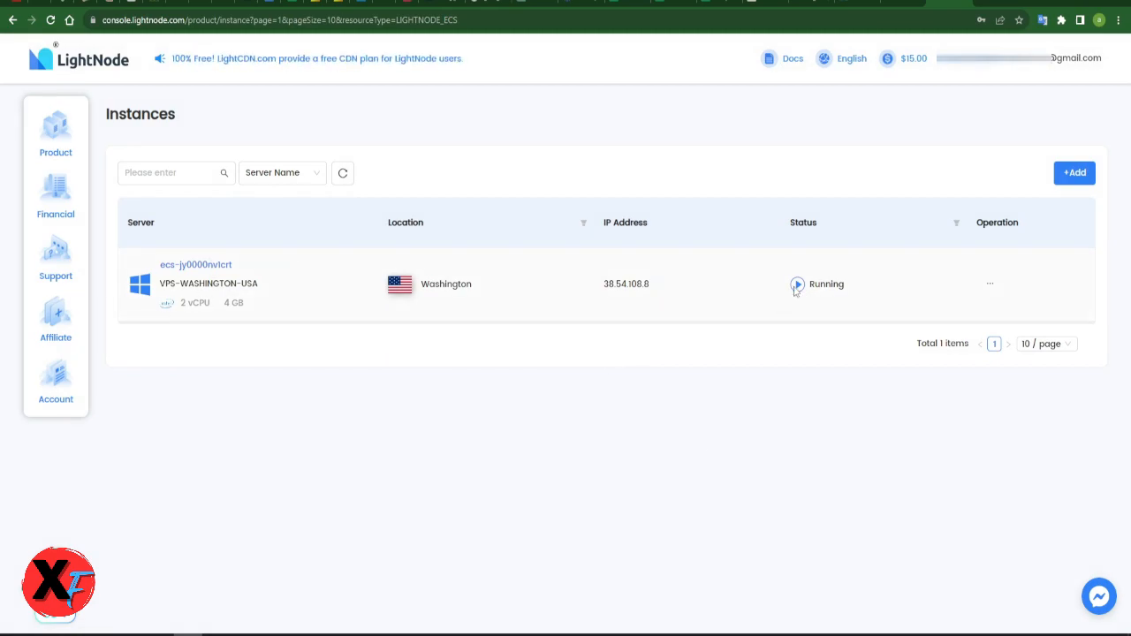
click(990, 286)
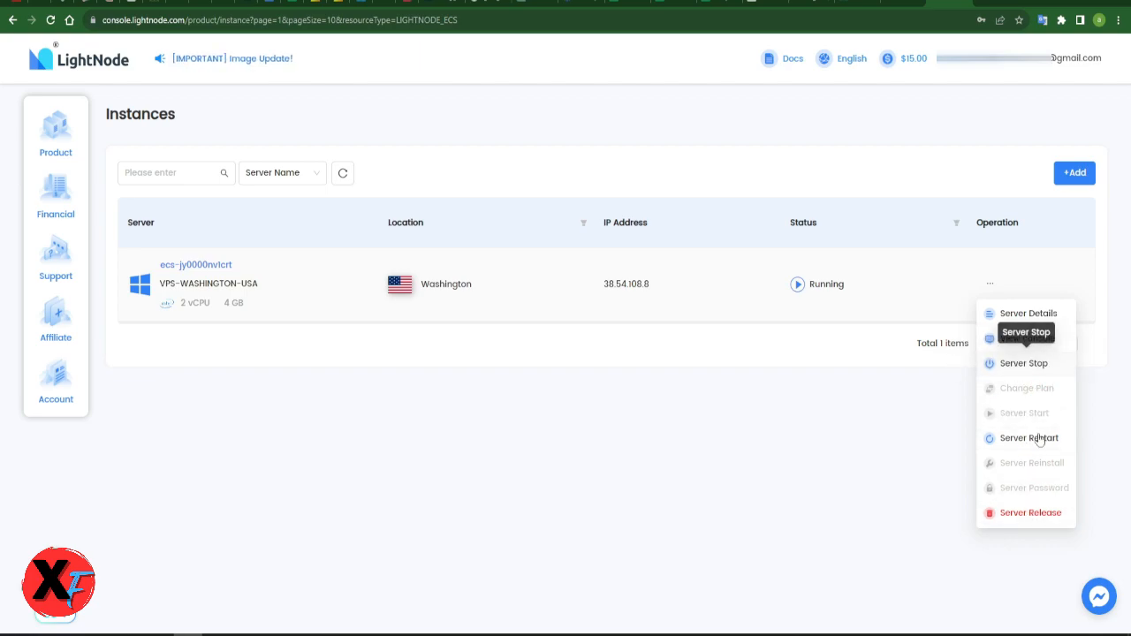
click(1004, 439)
mouse_move(993, 282)
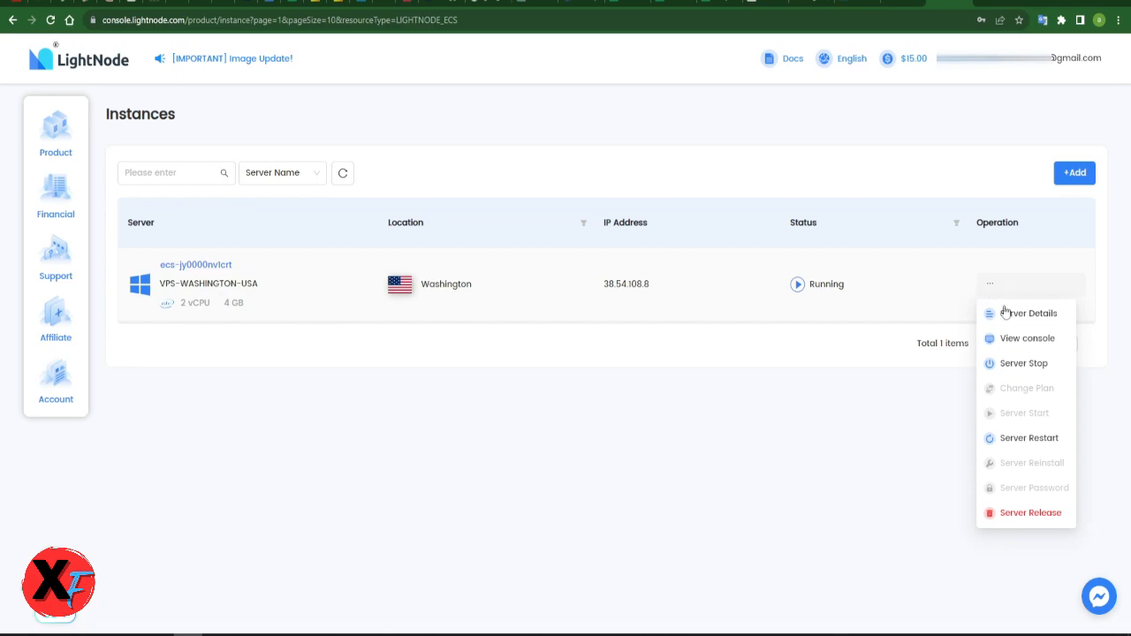
click(1026, 314)
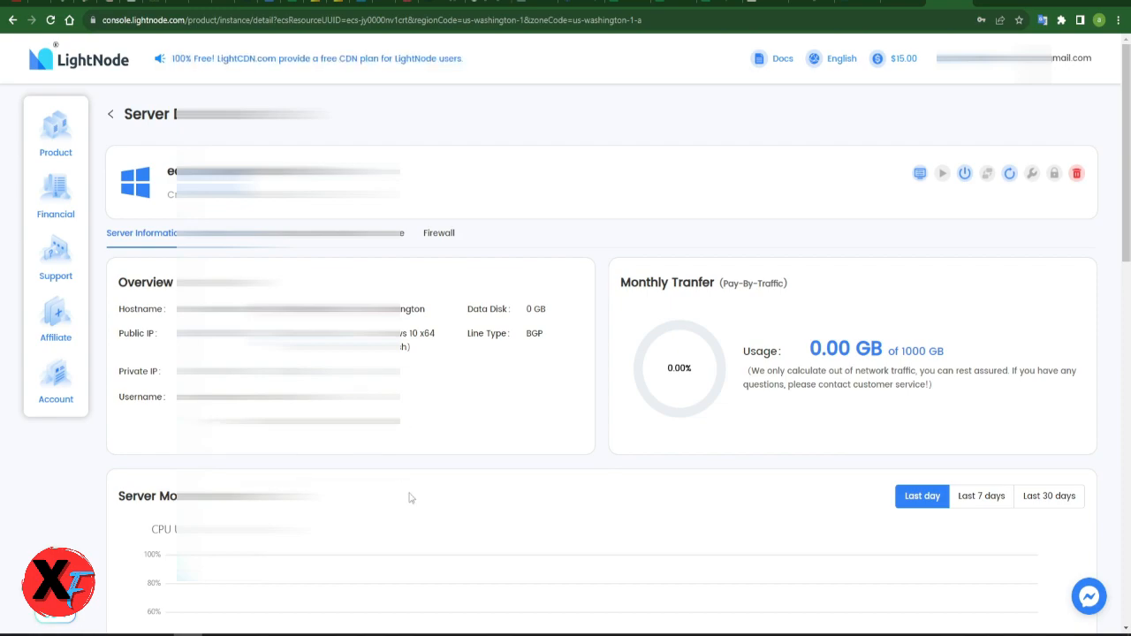
Examine the server's monitoring charts and its monthly transfer usage on the details page.
scroll(410, 498, down, 2)
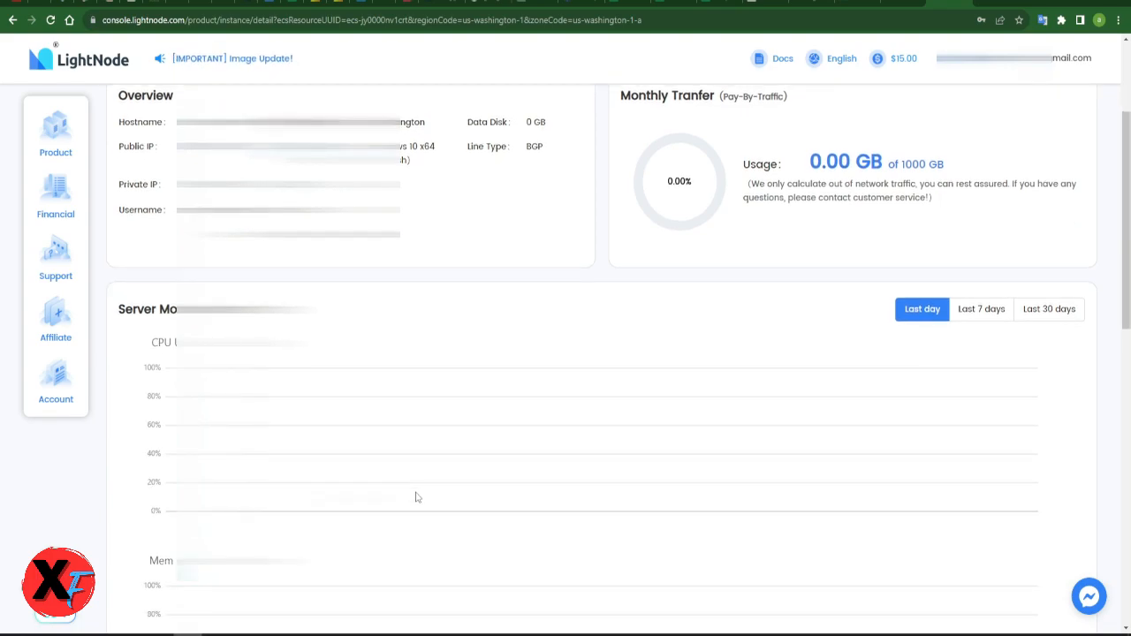
scroll(566, 353, down, 5)
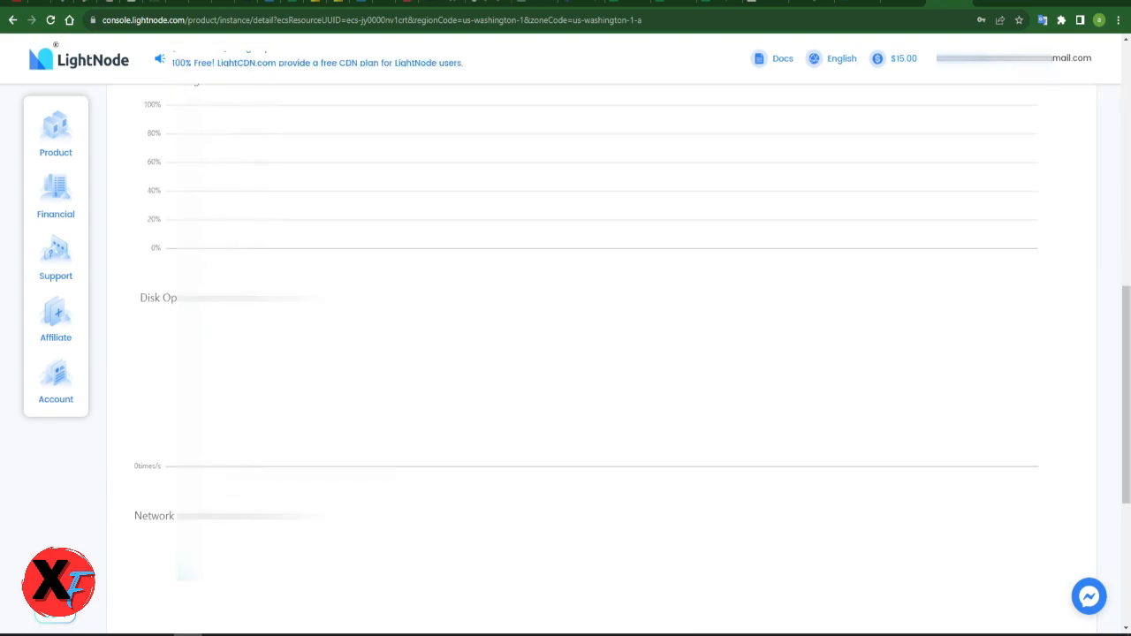
scroll(565, 354, up, 7)
scroll(923, 583, up, 1)
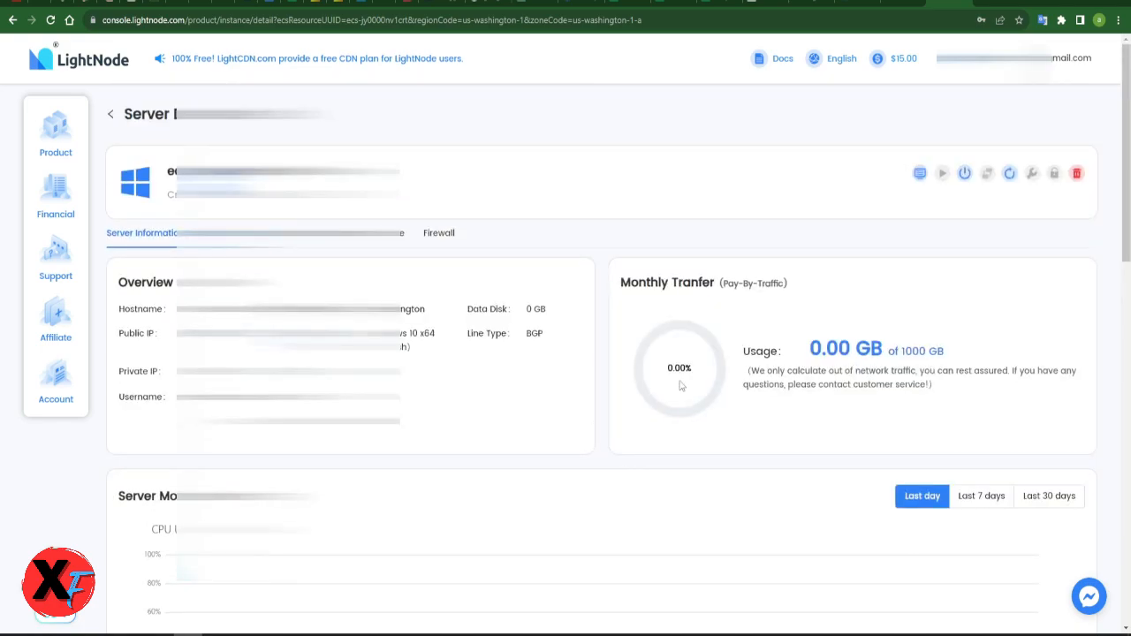
drag(807, 354, 954, 351)
click(985, 350)
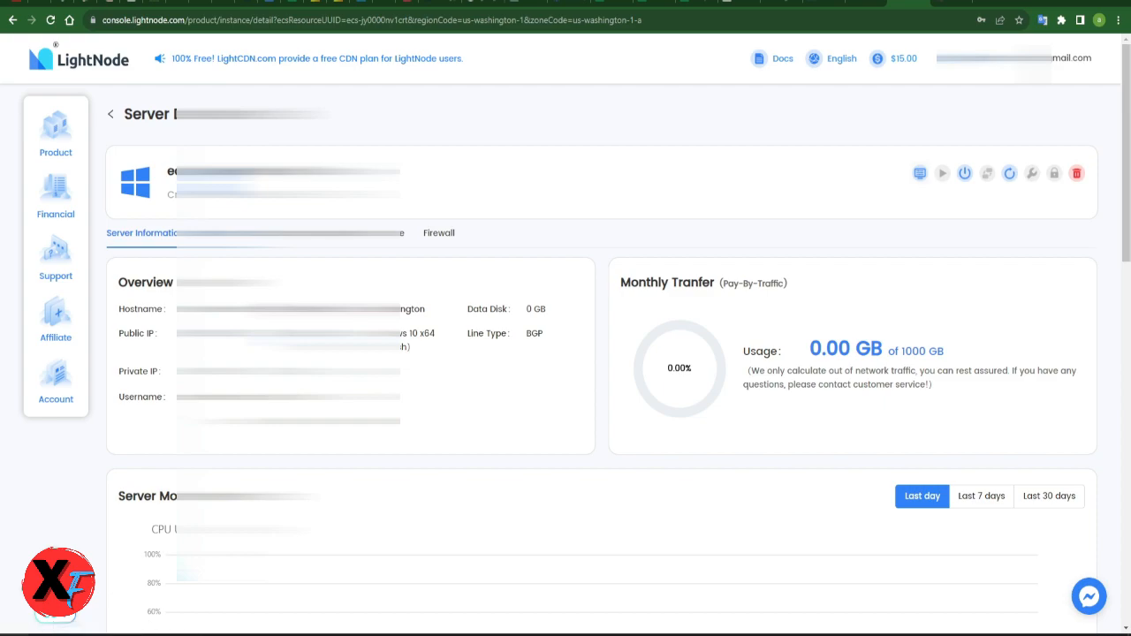
Search Windows for "remote desktop" and open the Remote Desktop Connection app.
key(super)
text(remote)
text(des)
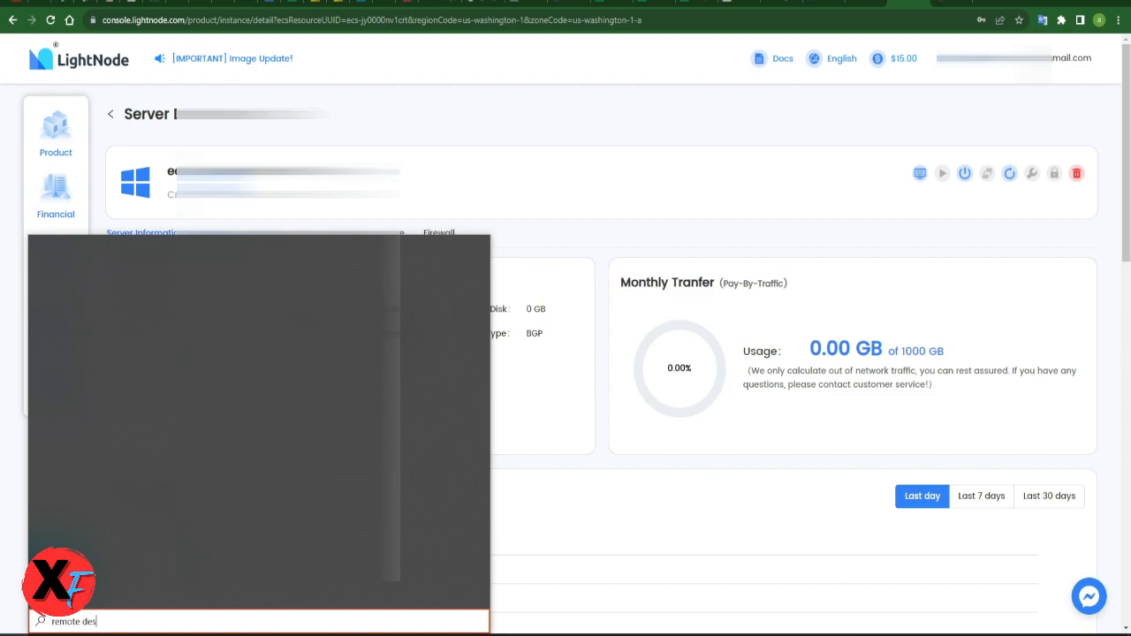
text(ktop)
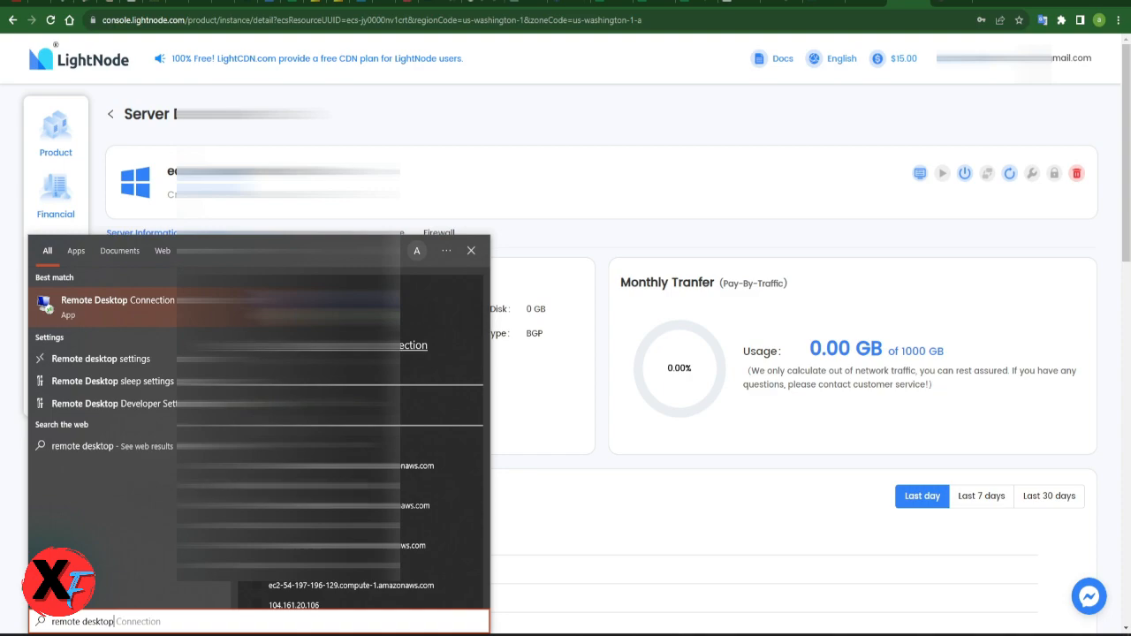
click(142, 302)
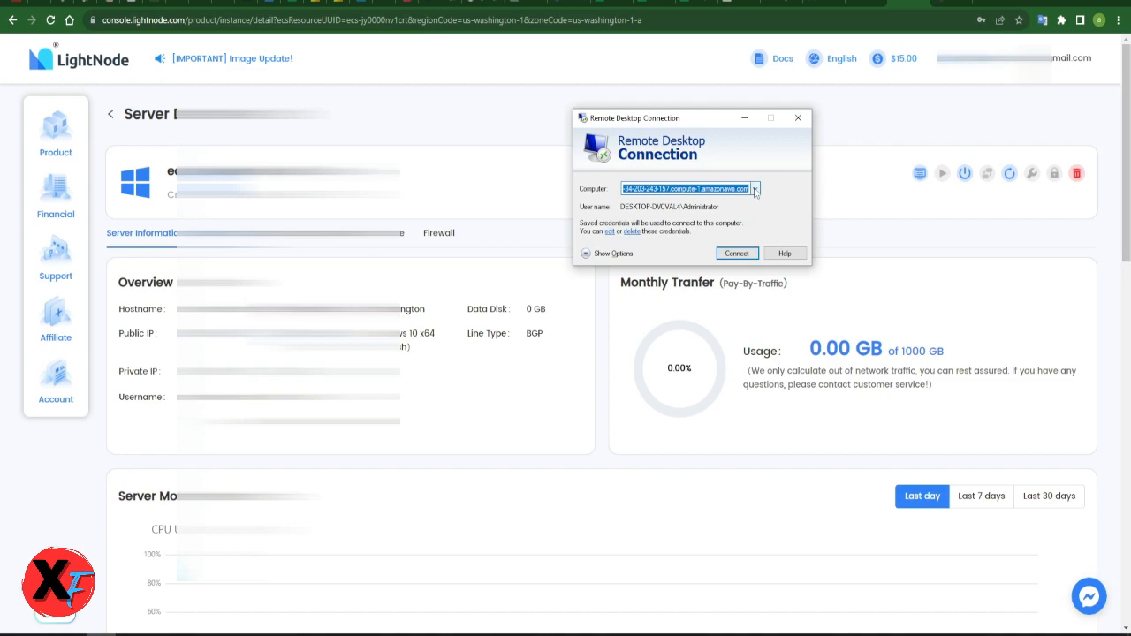
Copy the server's private IP address from the overview into the Remote Desktop computer field and show the connection options.
click(755, 192)
click(755, 192)
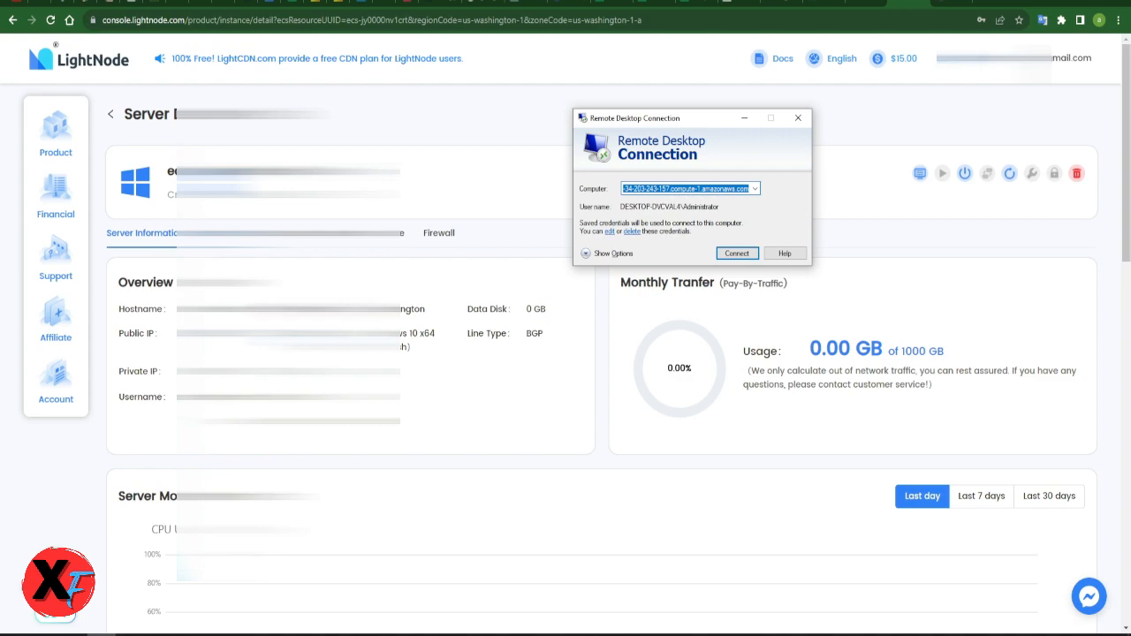
click(292, 380)
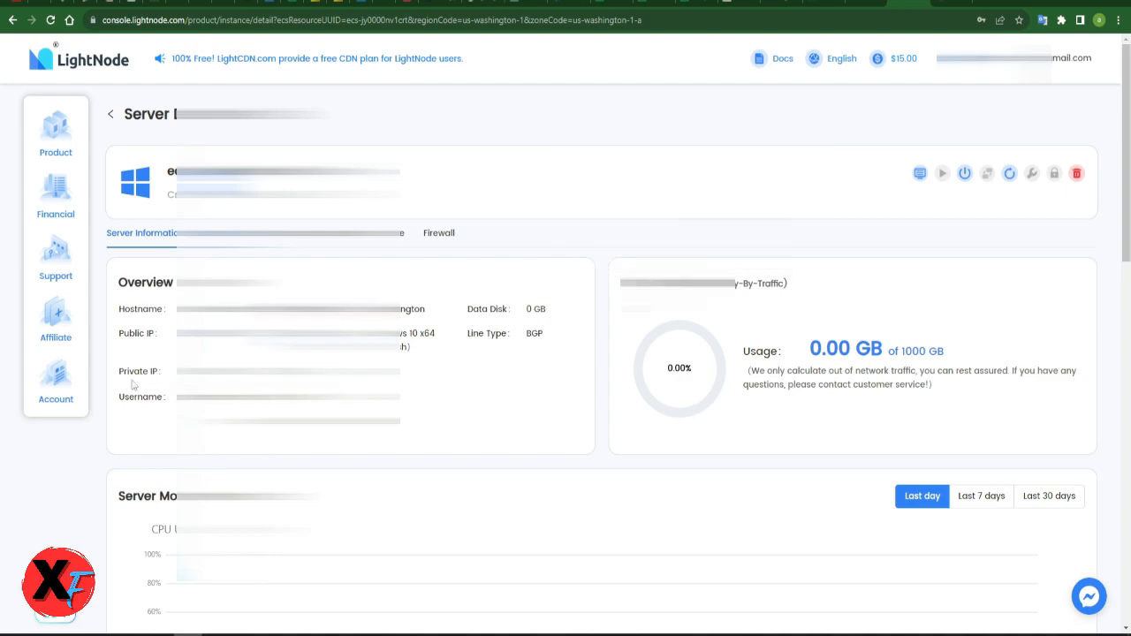
drag(118, 371, 176, 377)
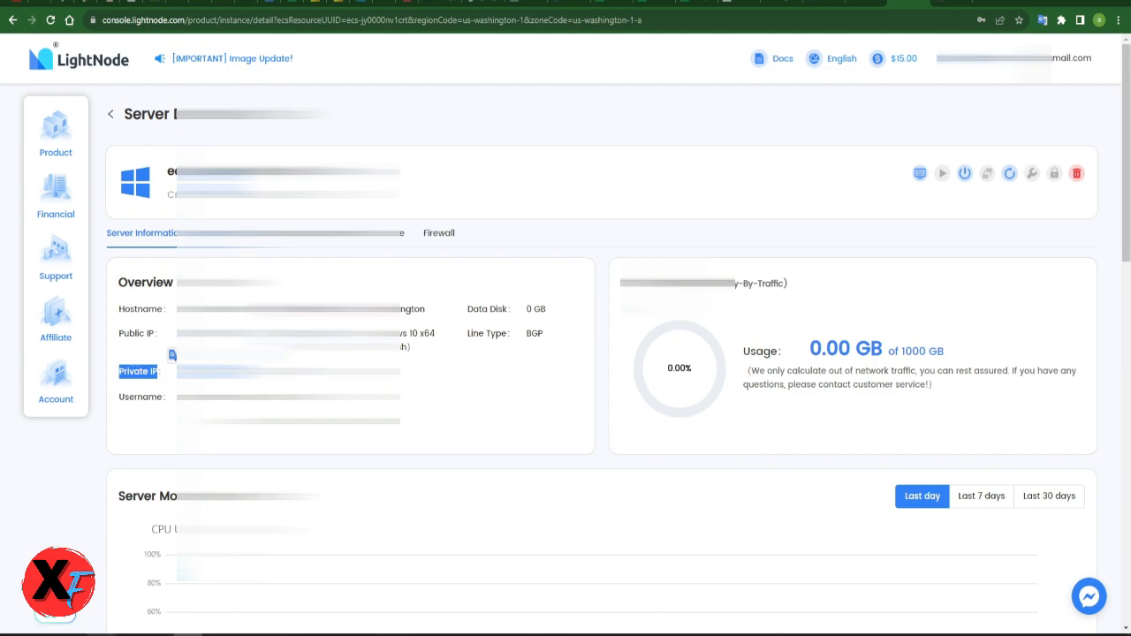
click(101, 635)
key(ctrl+v)
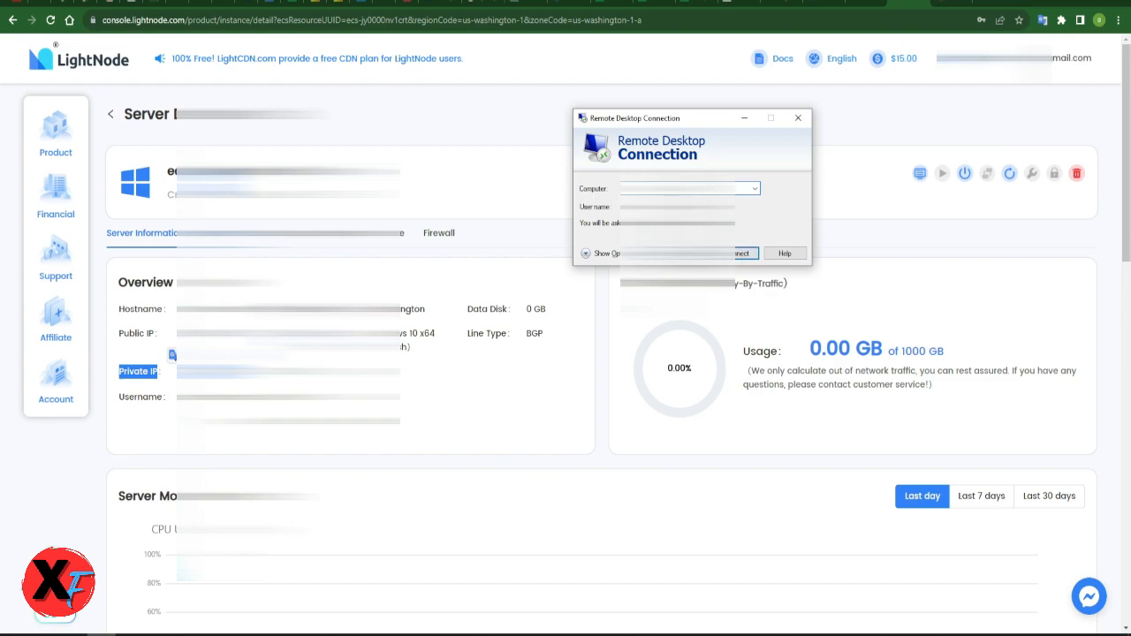
click(738, 256)
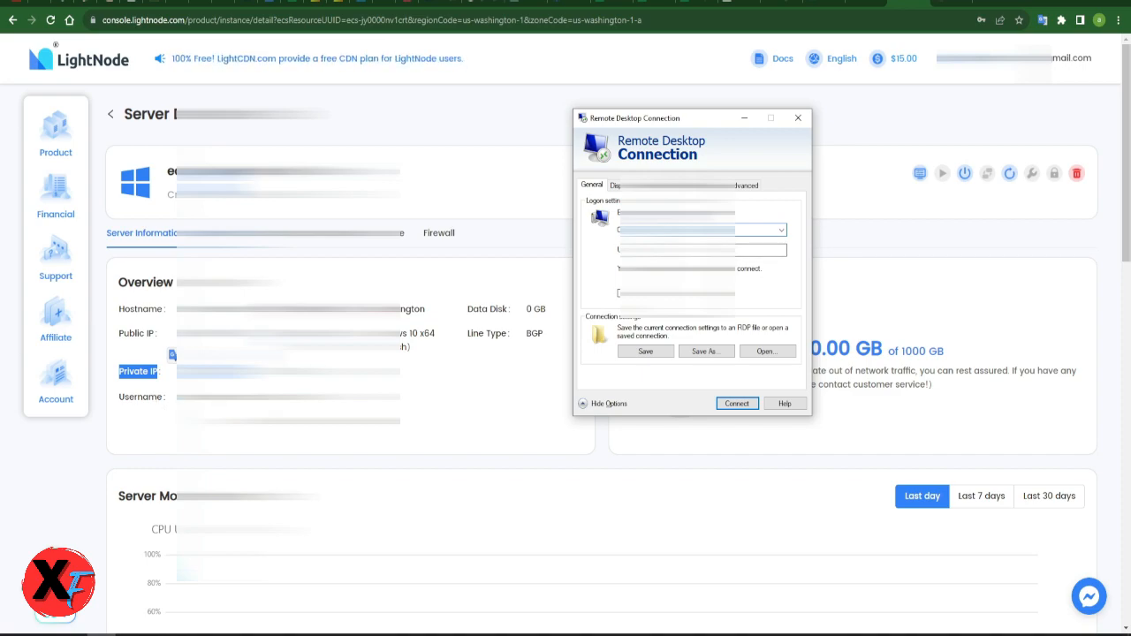
Copy the server's username from the overview into the Remote Desktop user name field and try to connect.
double_click(217, 398)
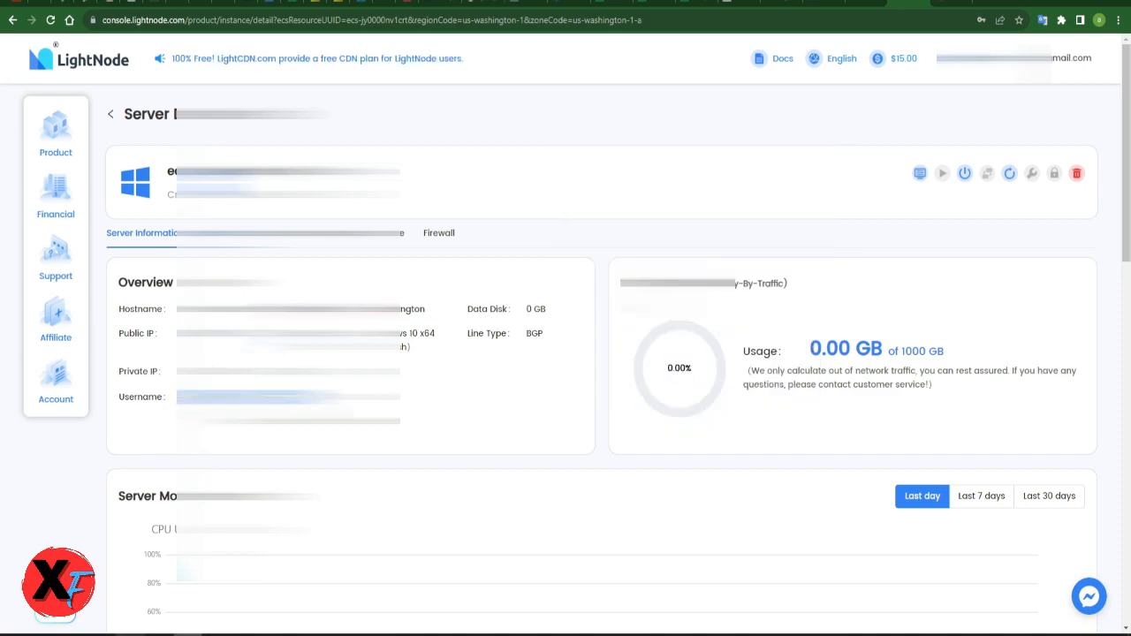
click(100, 634)
click(677, 250)
key(ctrl+v)
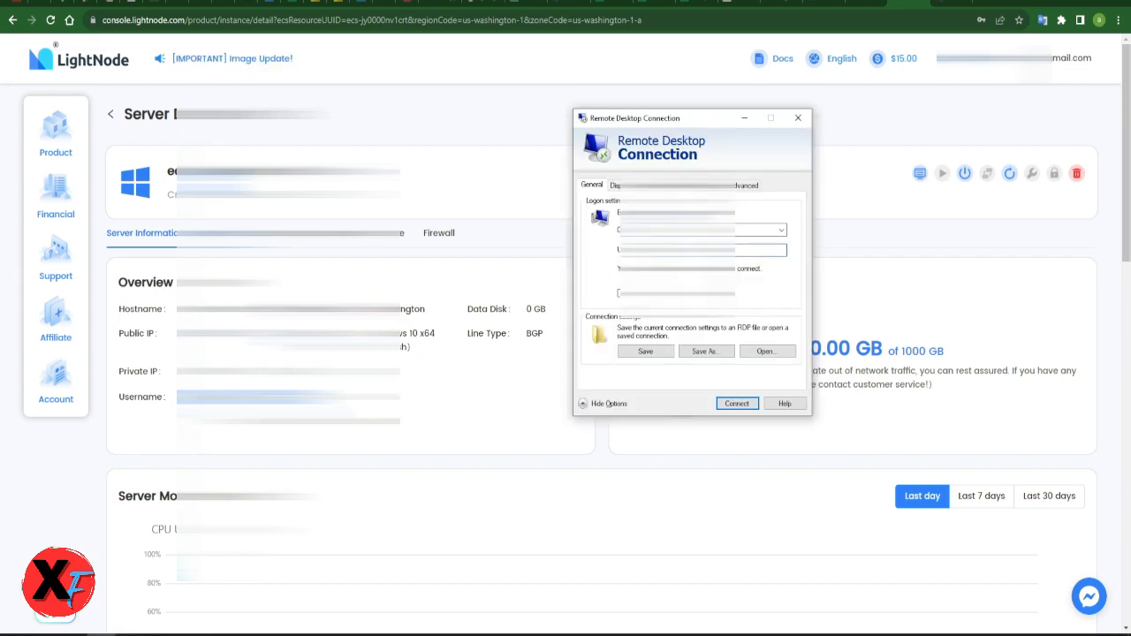
click(737, 404)
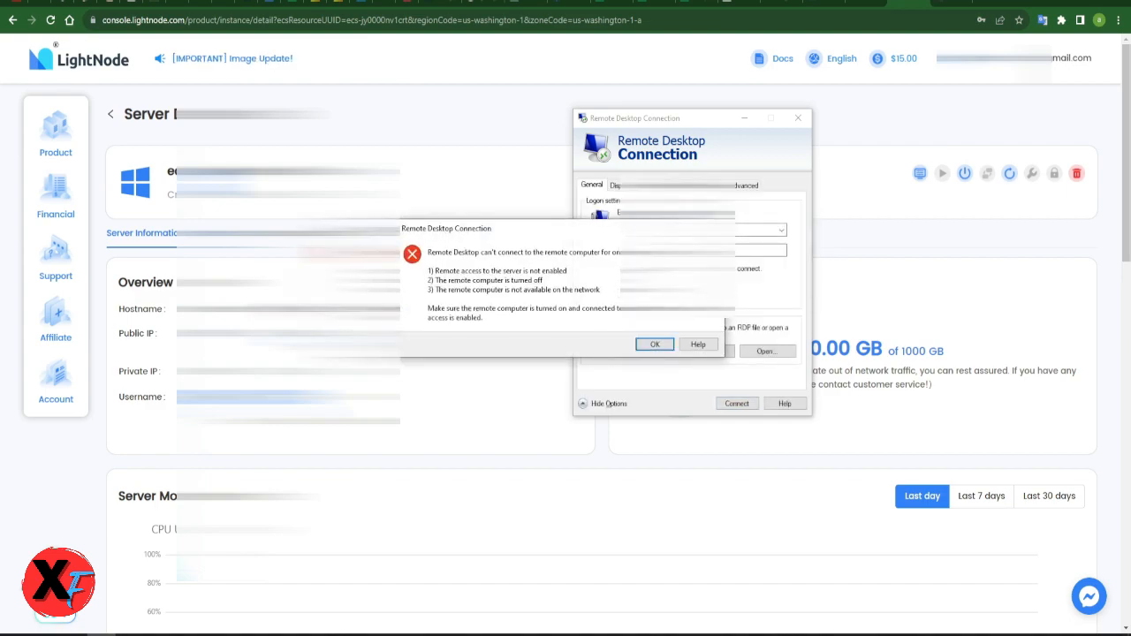
click(653, 344)
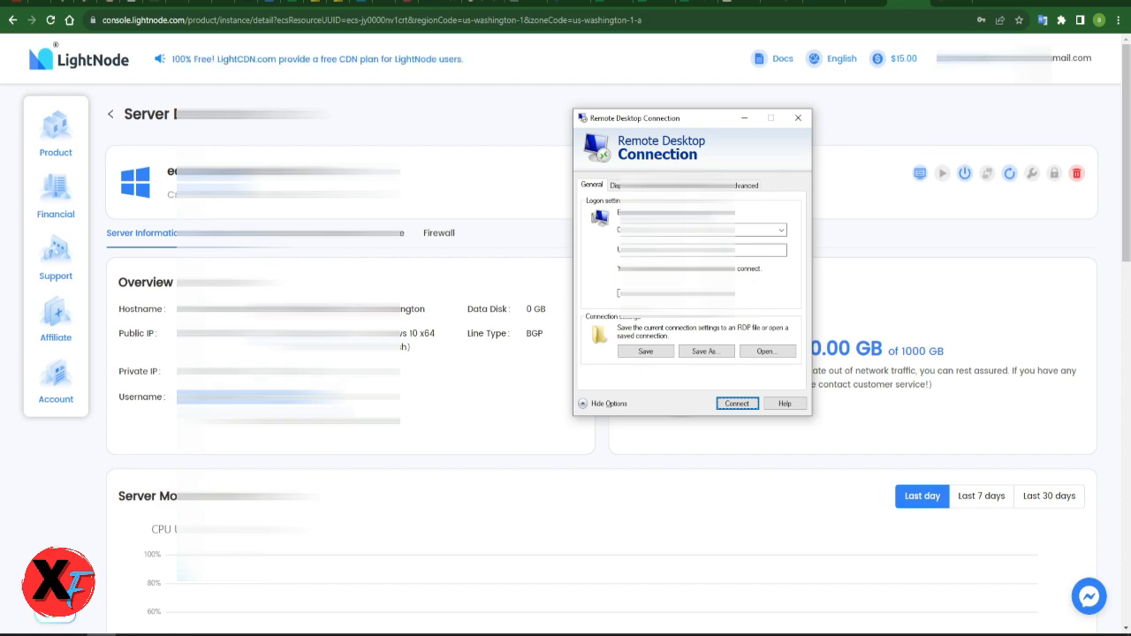
Replace the computer address with the server's public IP from the overview and start the connection.
click(291, 371)
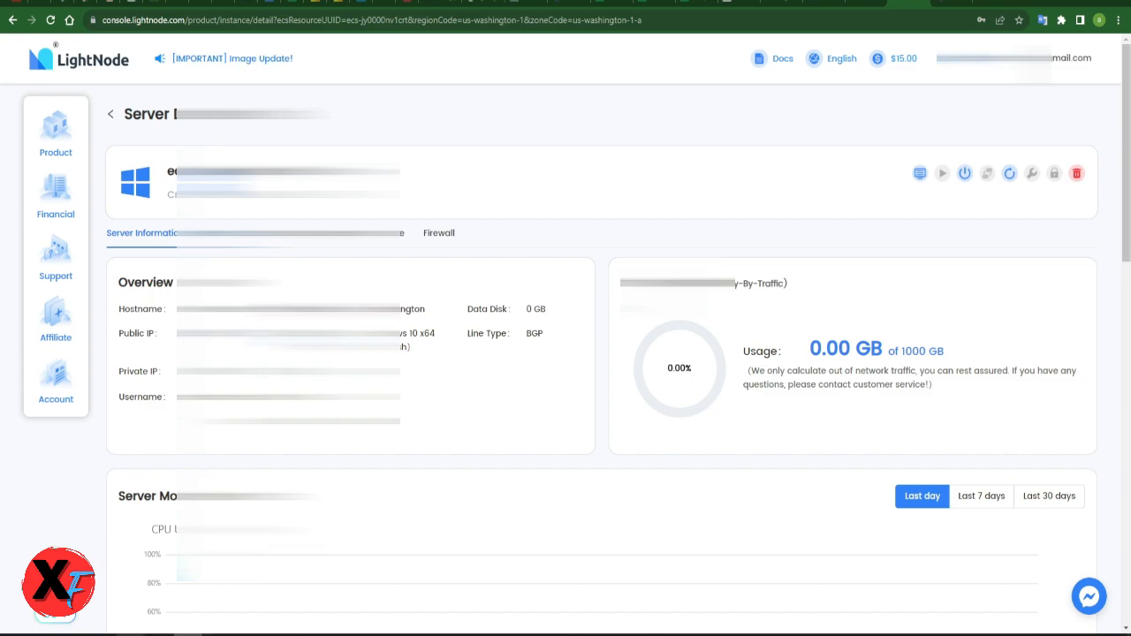
click(101, 634)
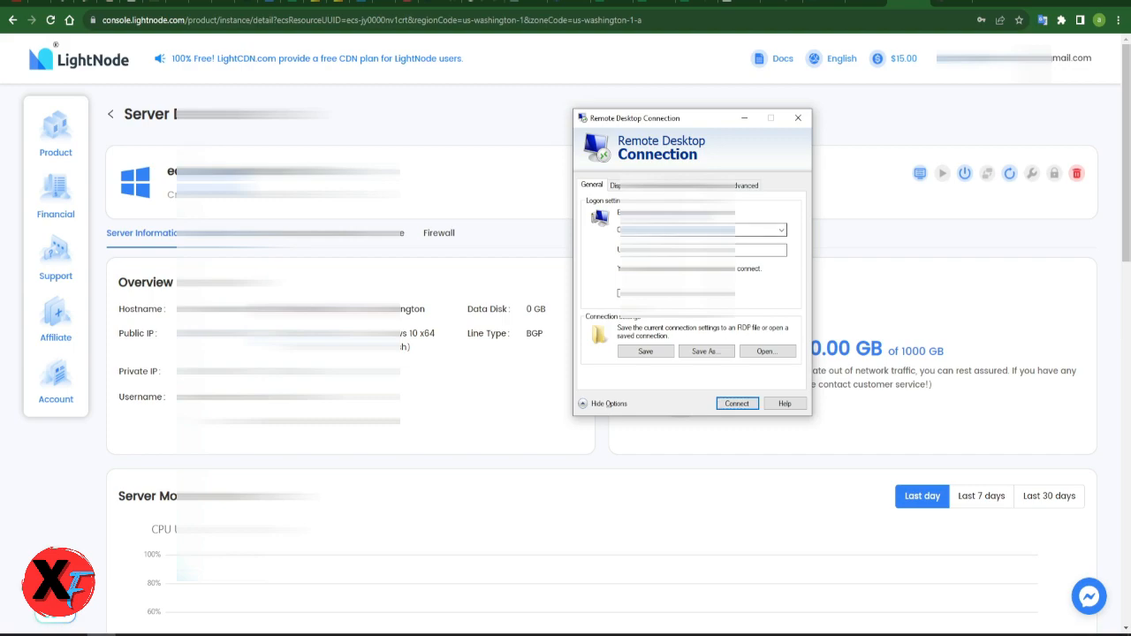
click(736, 404)
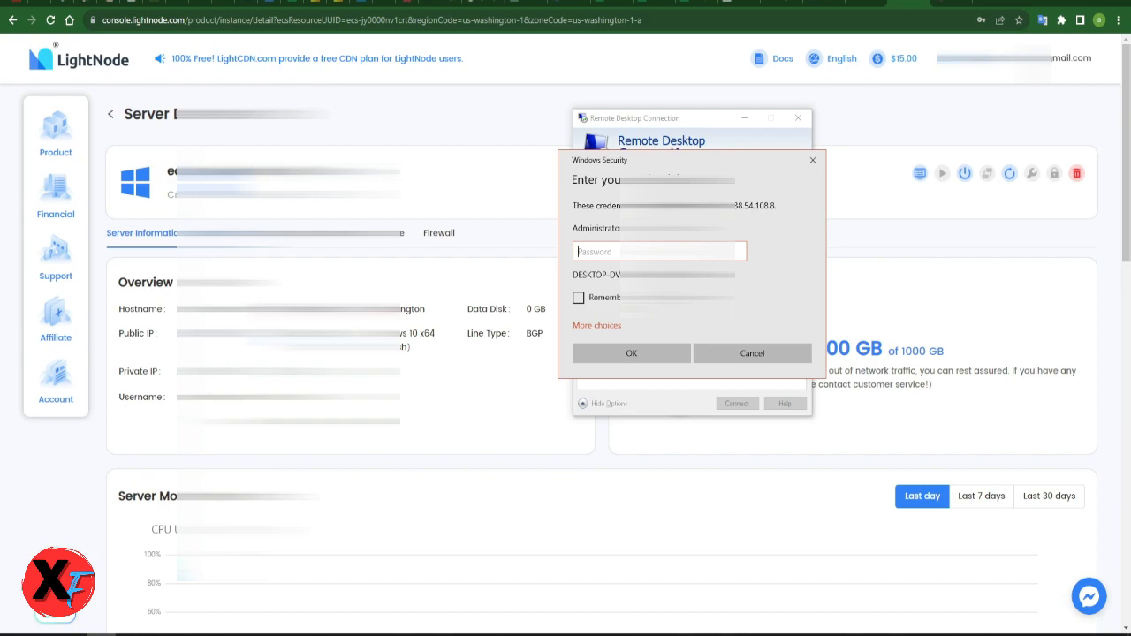
Enter the server's administrator password, have the credentials remembered, and submit them.
key(Caps_Lock)
text(•••)
key(Caps_Lock)
text(•••)
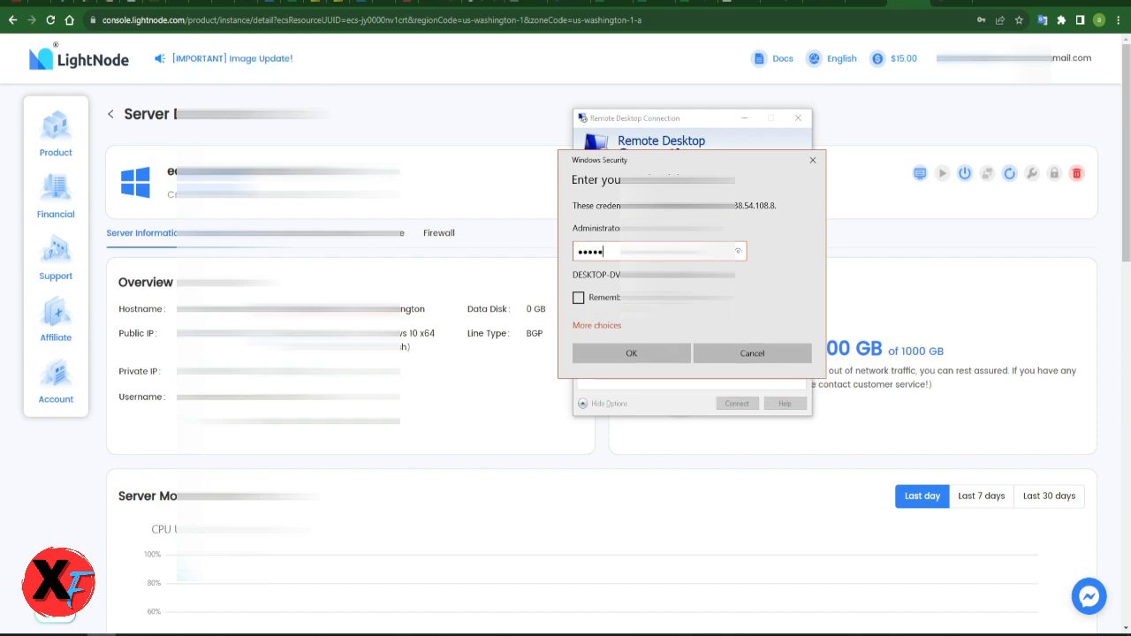
text(••)
click(579, 298)
click(631, 353)
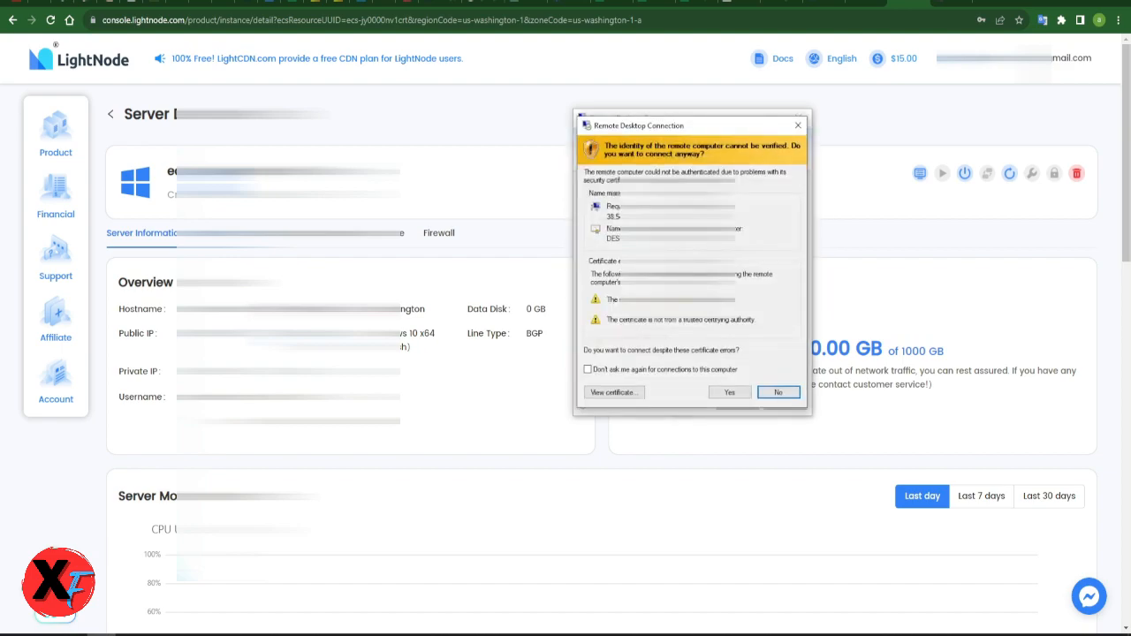
Accept the certificate warning without being asked again for this computer, and sign in to the remote Windows desktop as administrator.
click(589, 371)
click(730, 393)
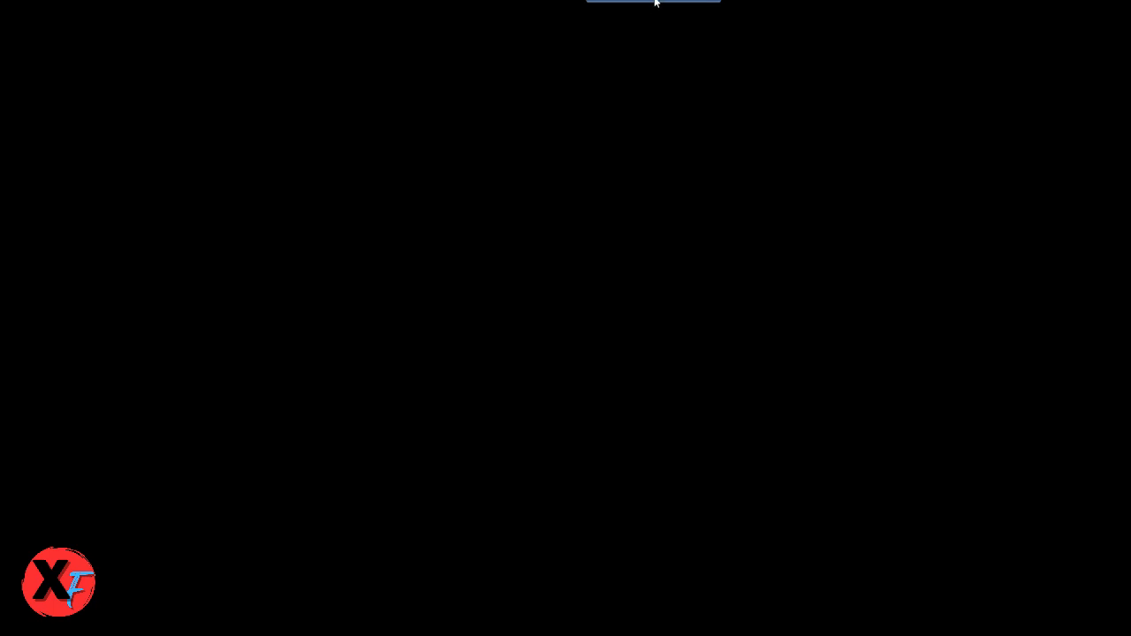
drag(655, 2, 915, 2)
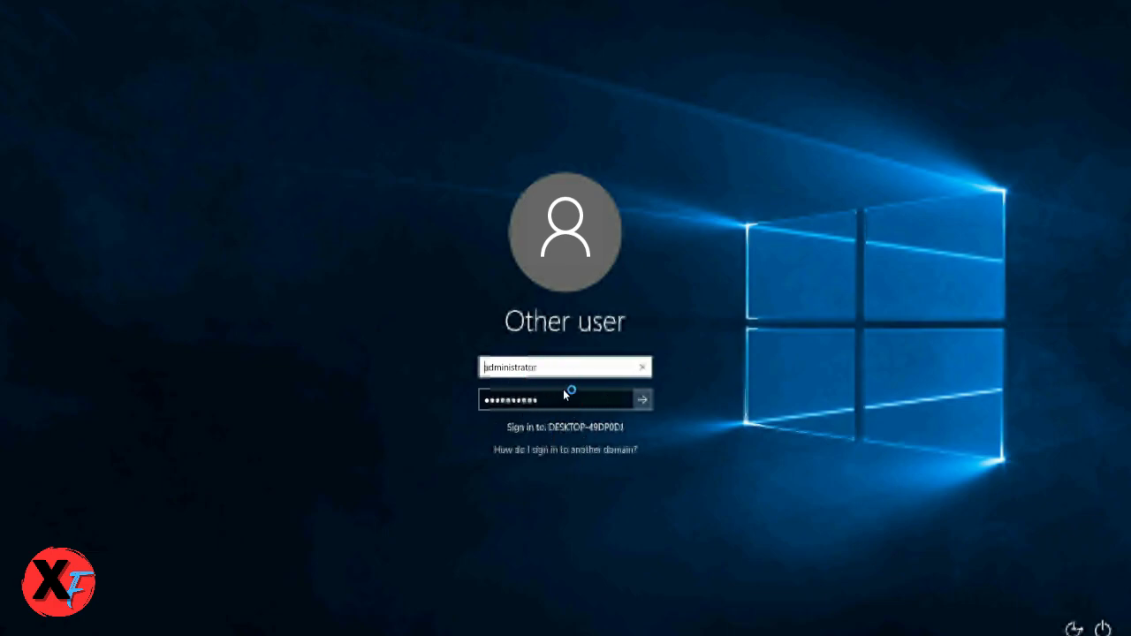
click(641, 400)
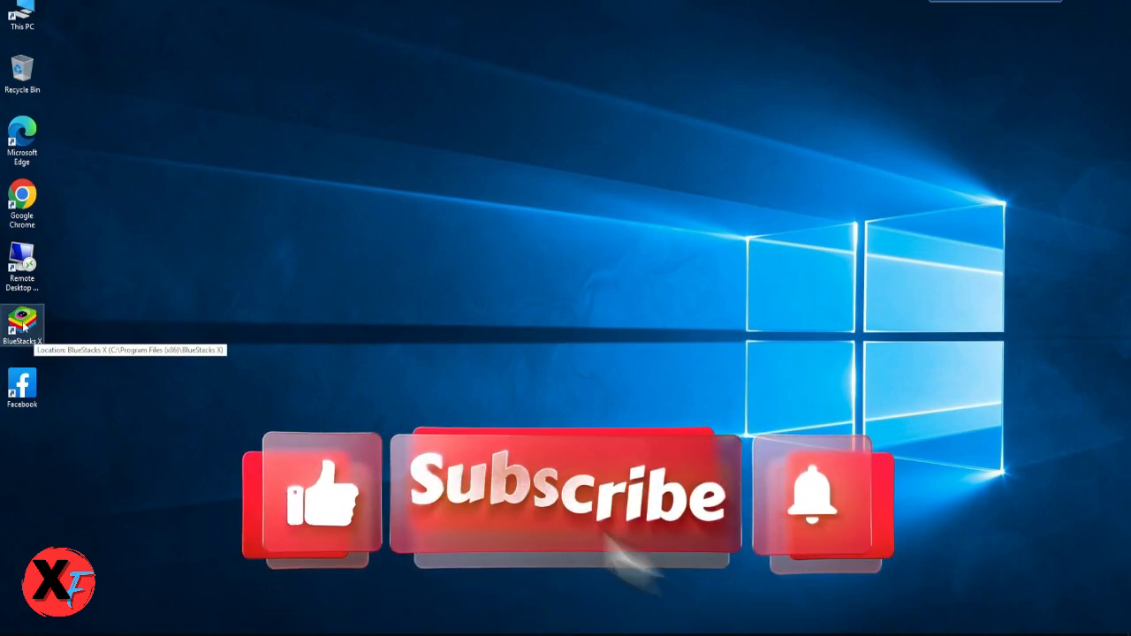
Launch BlueStacks X and the Facebook app from the remote desktop's shortcuts.
double_click(22, 323)
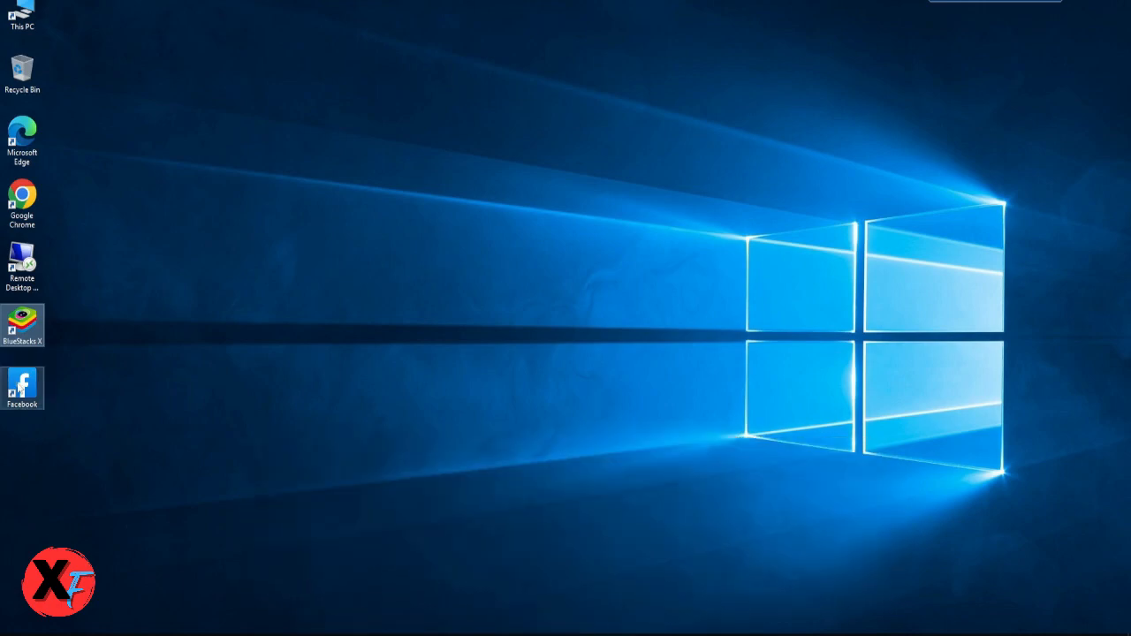
click(27, 392)
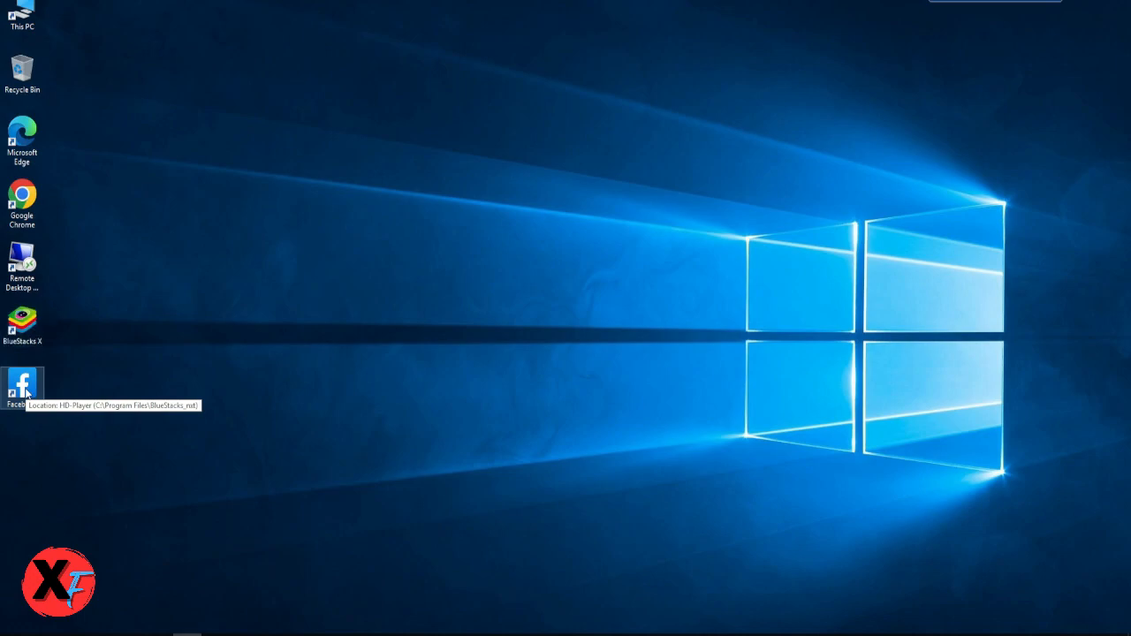
click(391, 341)
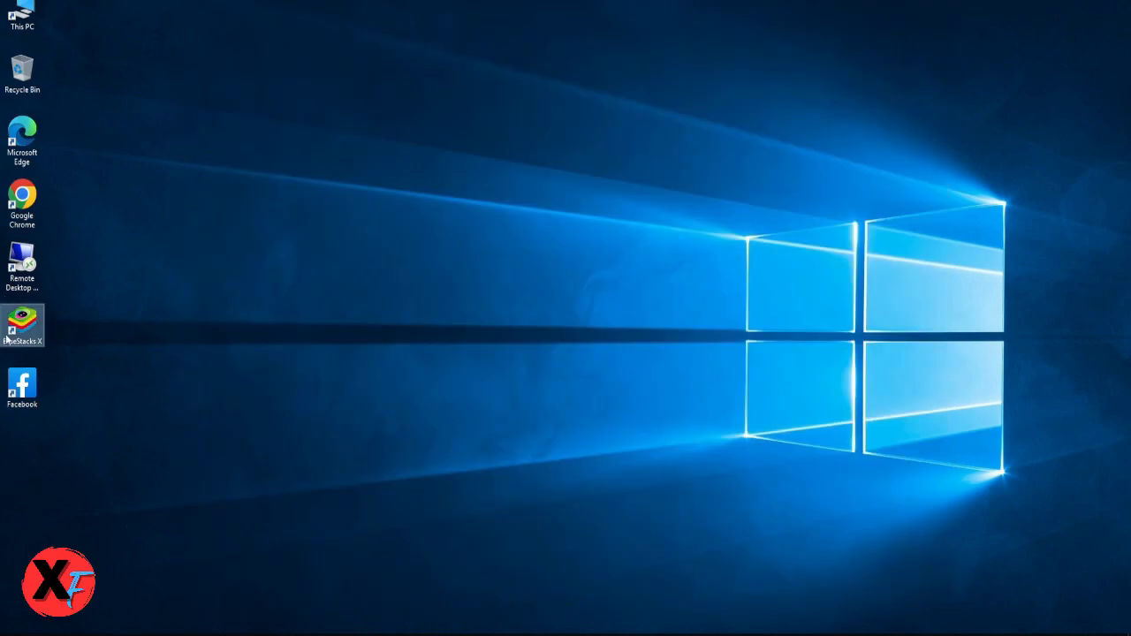
click(24, 395)
double_click(24, 395)
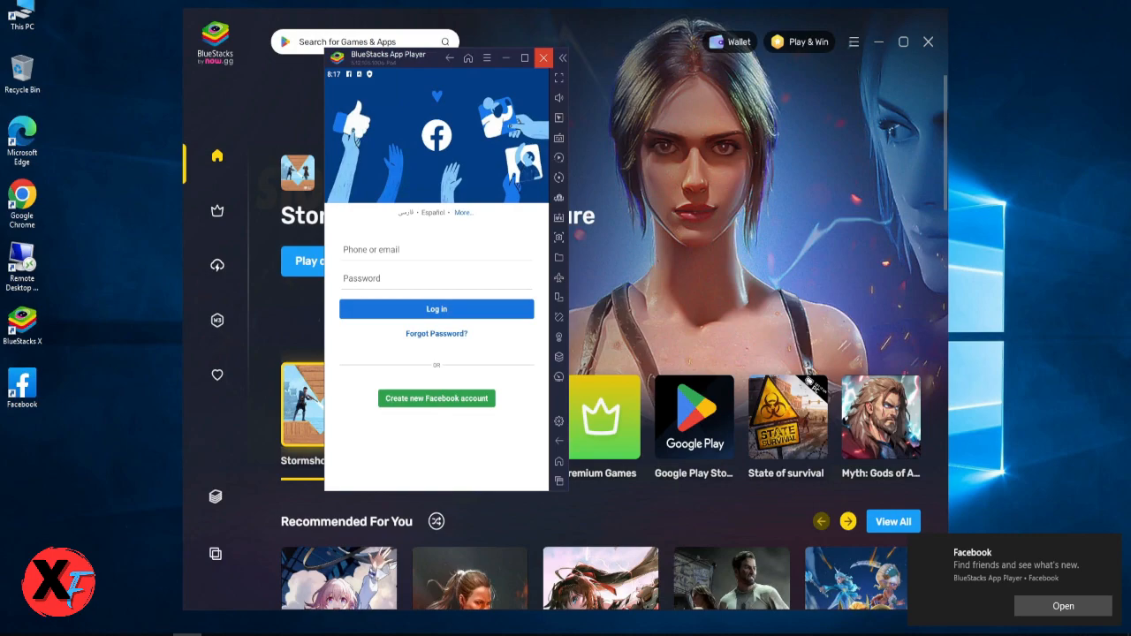
Exit the BlueStacks App Player running Facebook and close the BlueStacks X window.
click(543, 57)
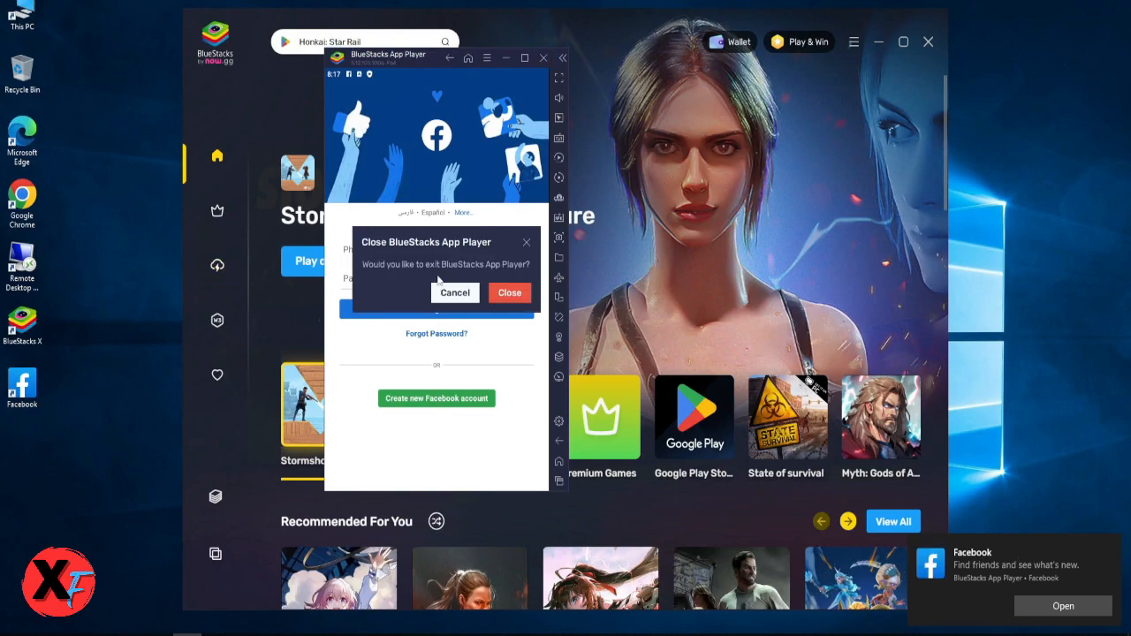
click(515, 299)
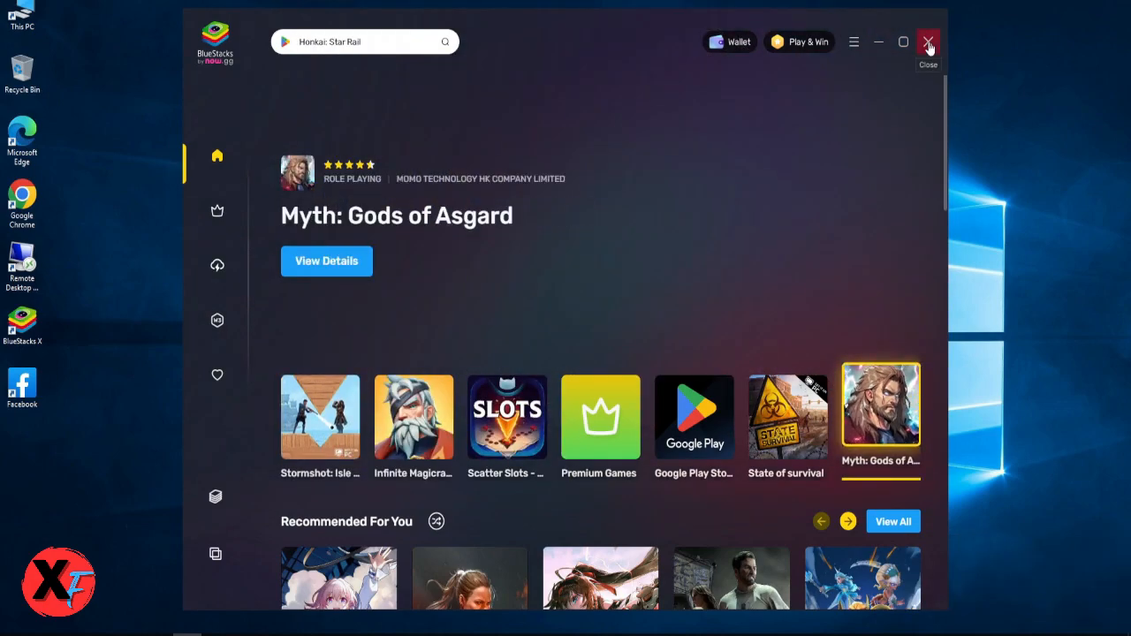
click(928, 49)
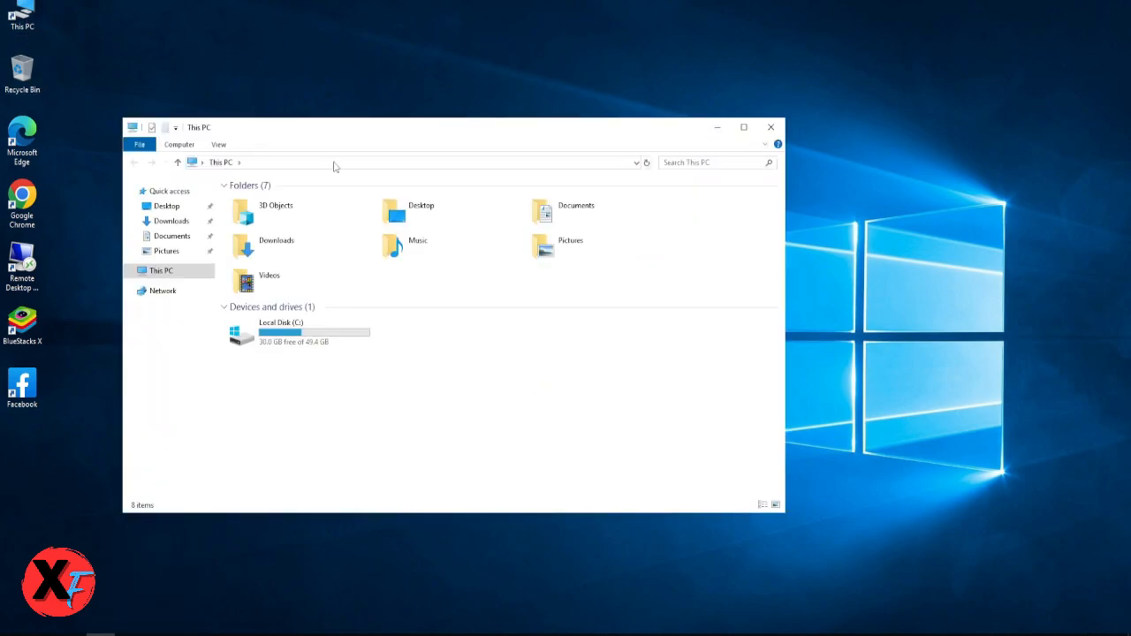
Examine the server's storage in This PC and the folders on Local Disk (C:), with the ribbon expanded.
drag(416, 132, 534, 129)
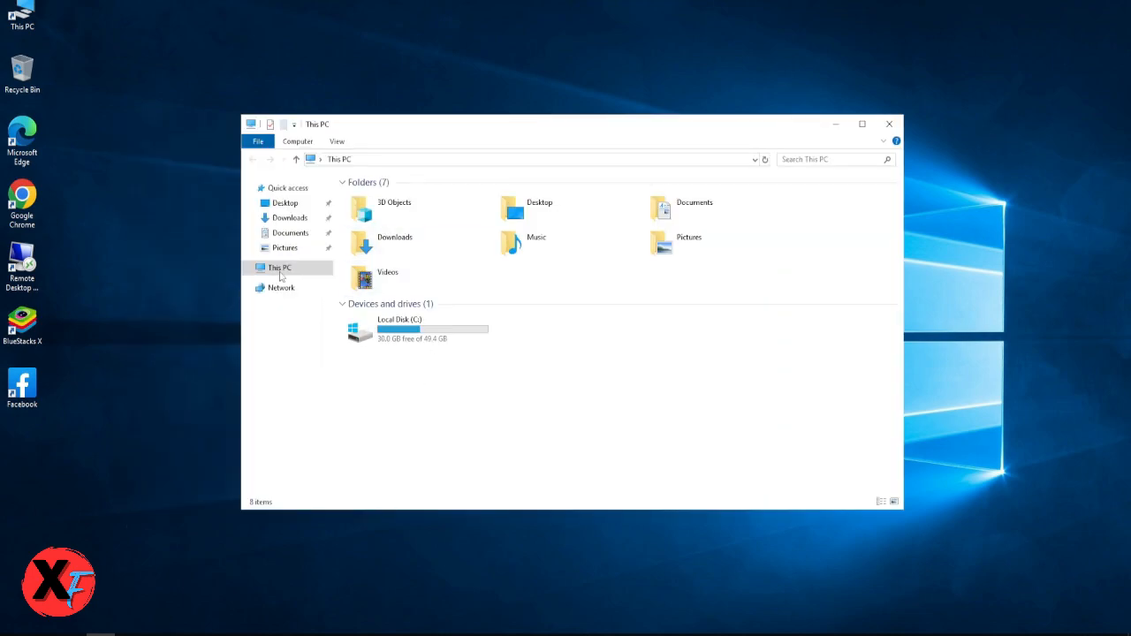
double_click(430, 335)
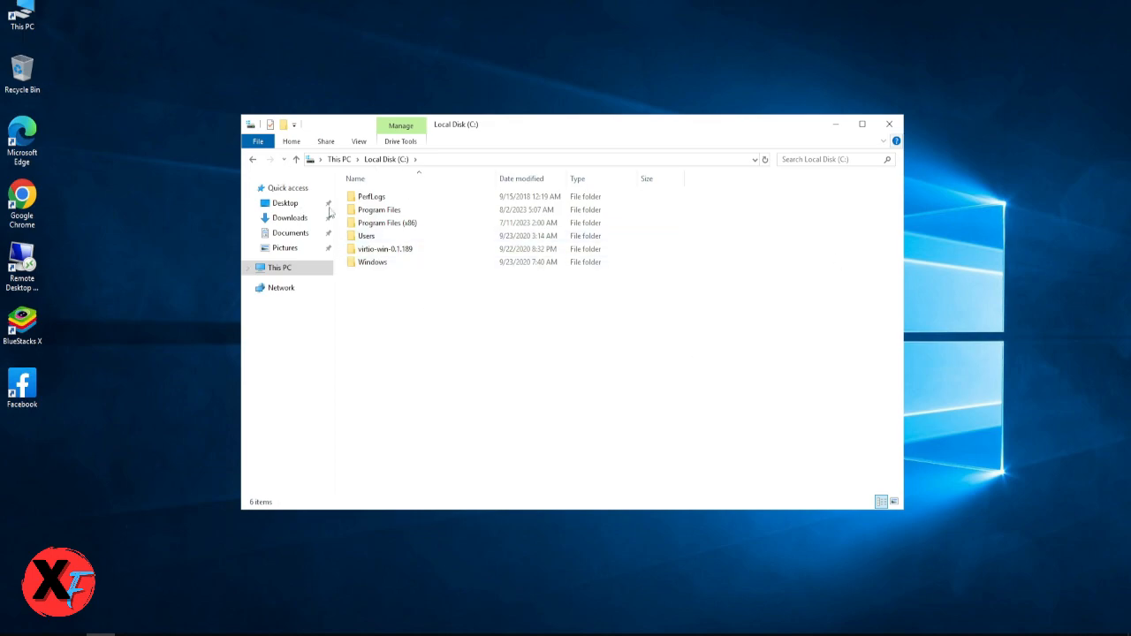
click(884, 140)
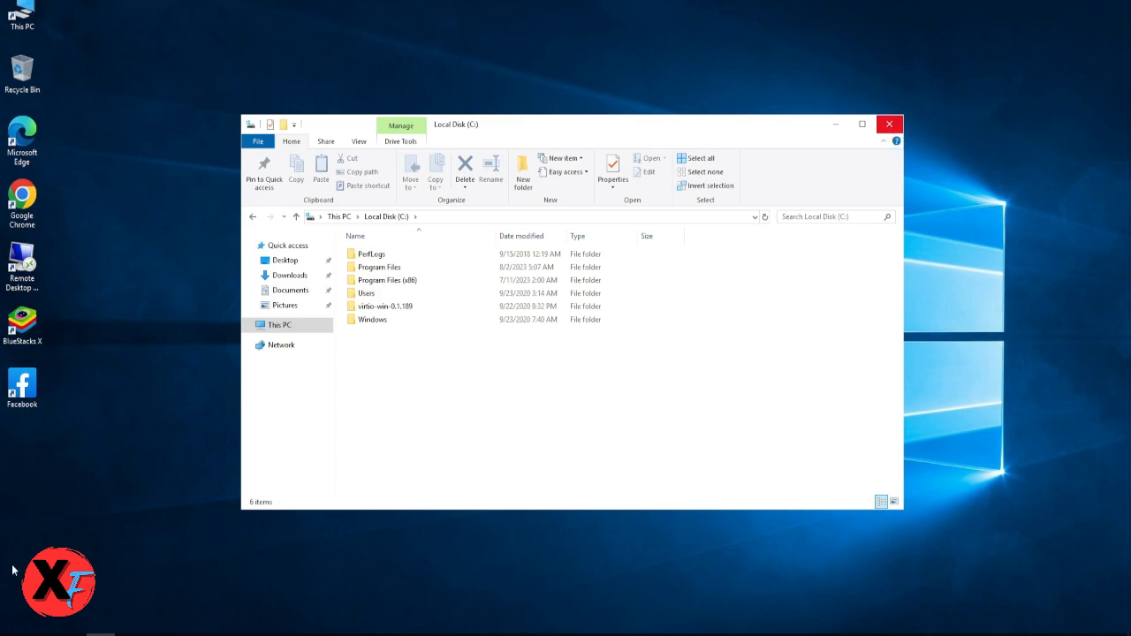
Search the remote Windows for "calcu", open Calculator, and move its window beside the File Explorer window.
click(13, 632)
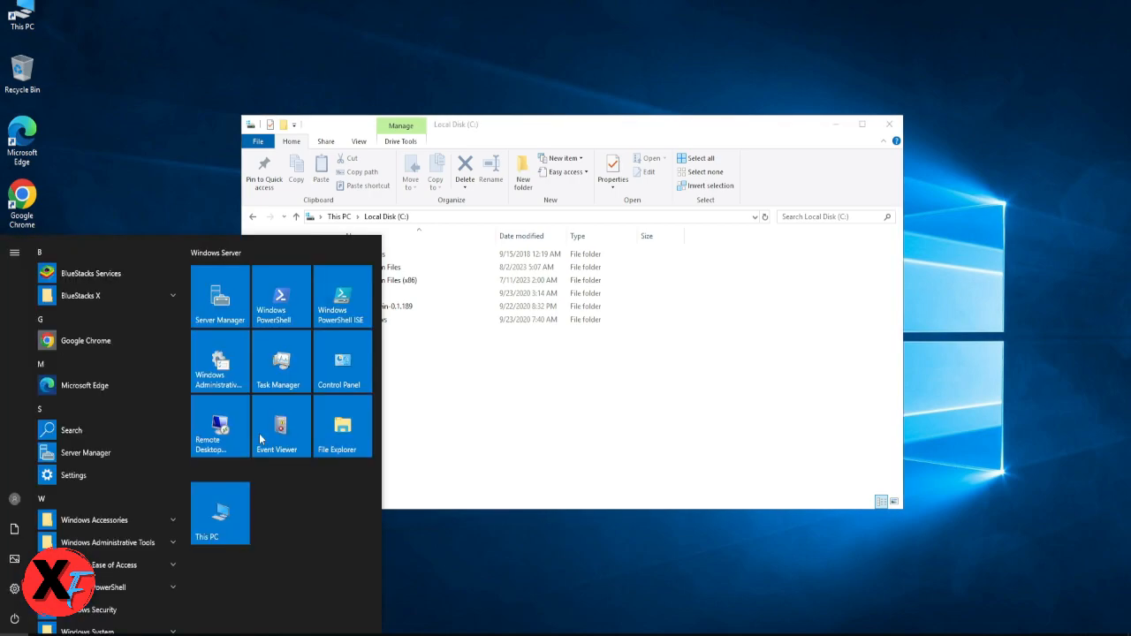
text(calcu)
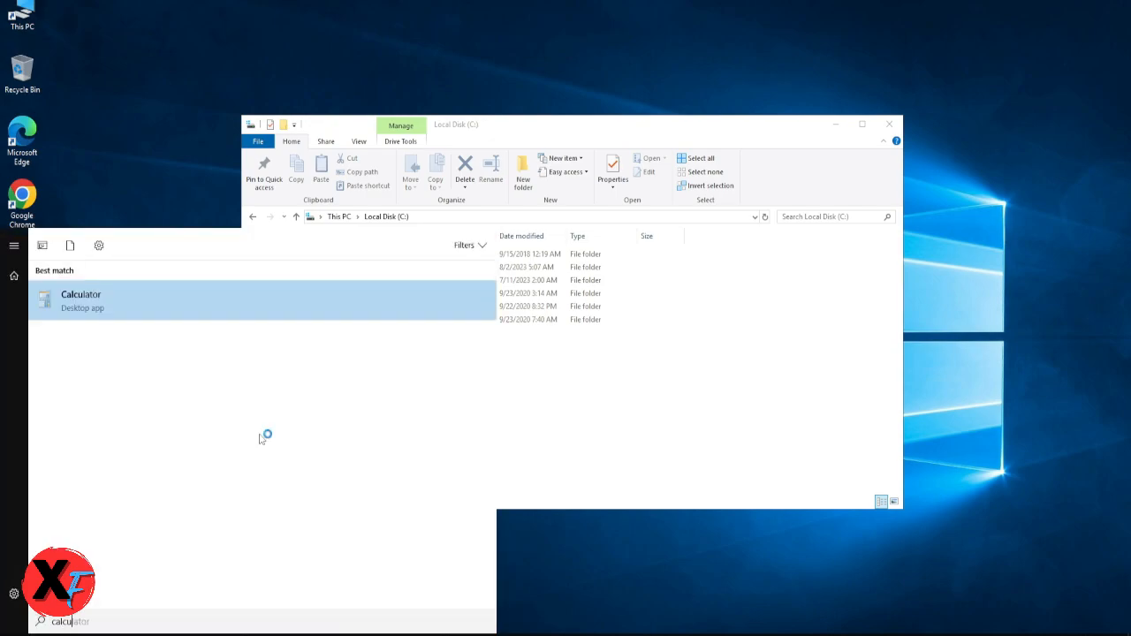
key(Return)
drag(74, 33, 133, 67)
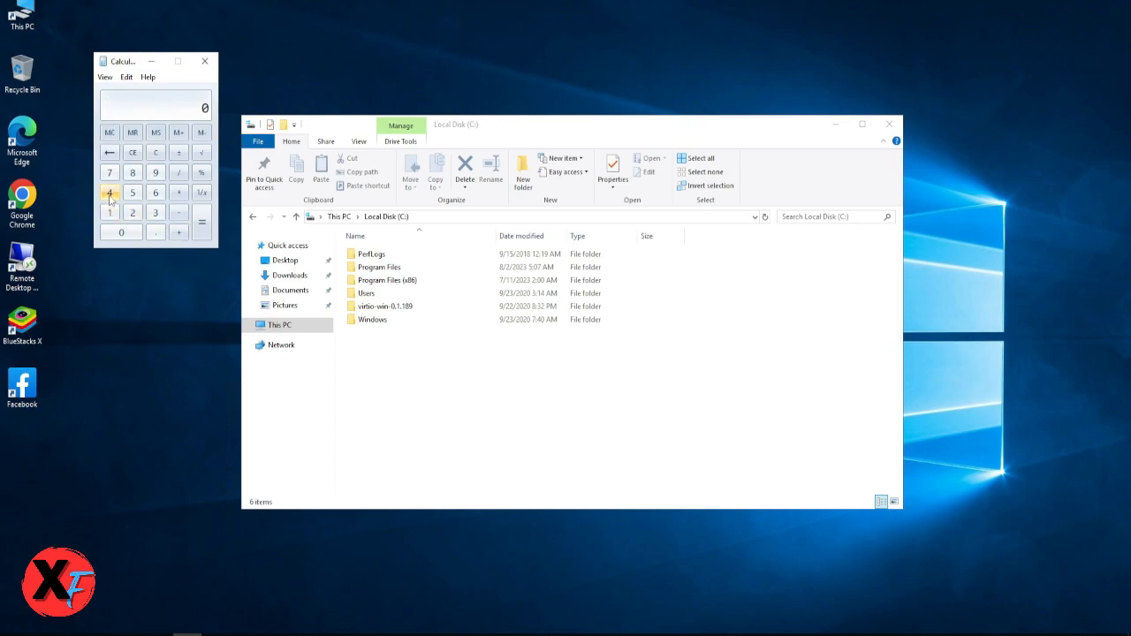
Calculate 4200 divided by 14 in Calculator.
click(110, 195)
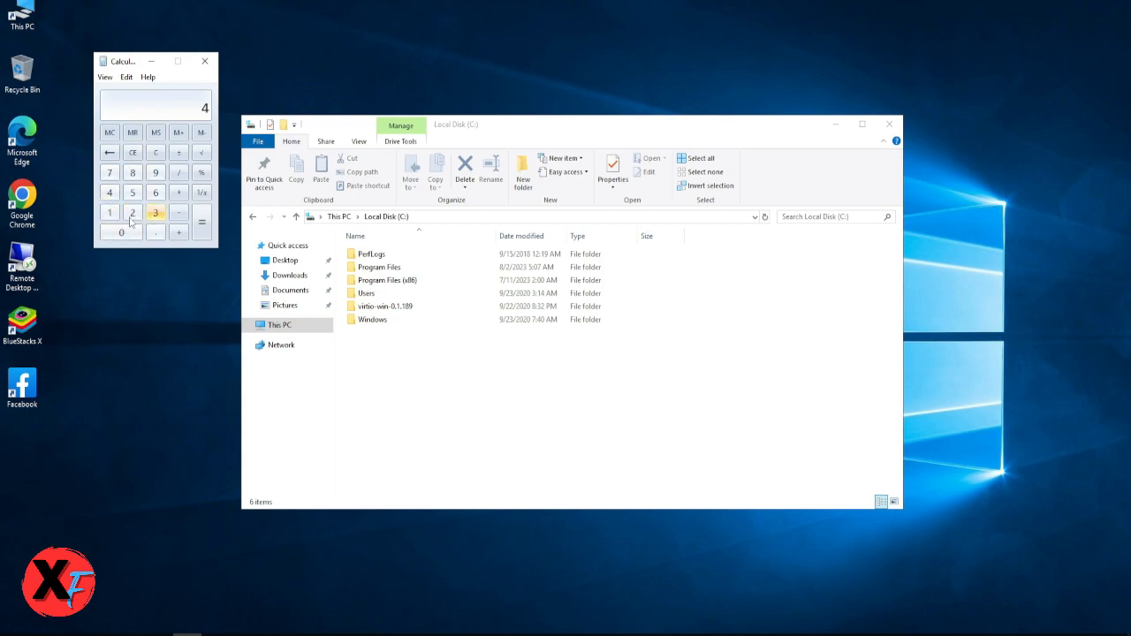
click(132, 212)
click(123, 233)
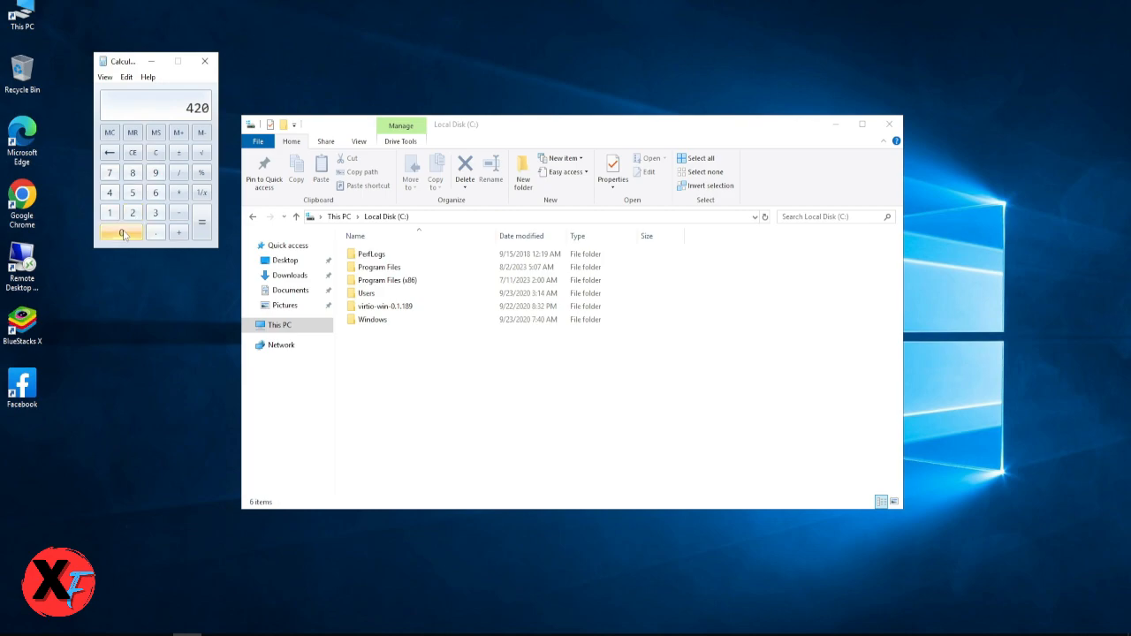
click(123, 233)
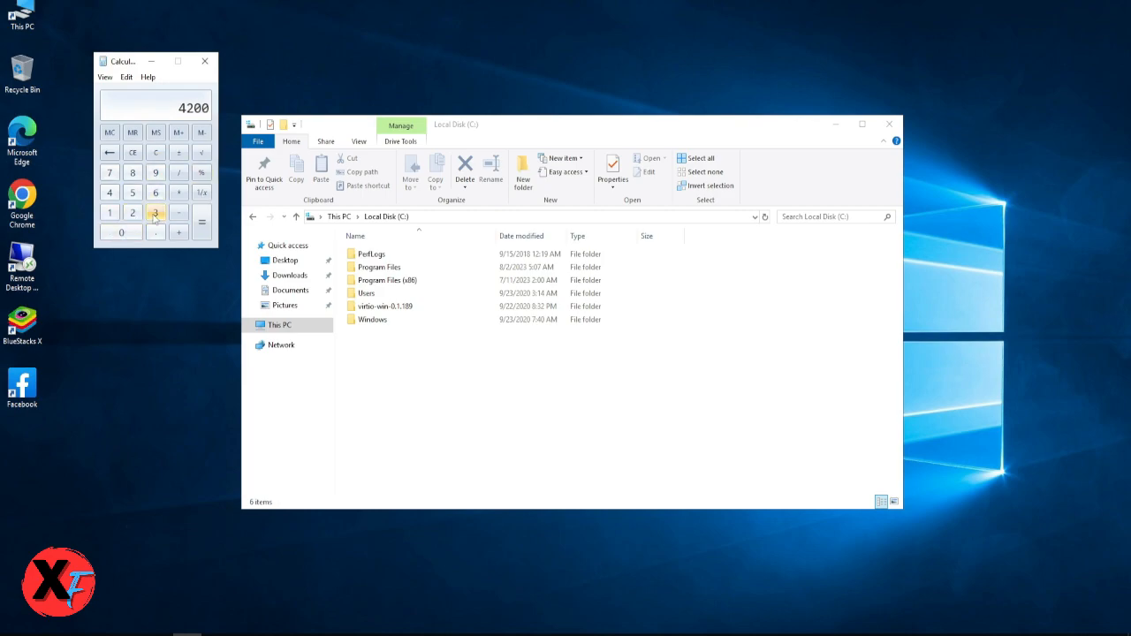
click(178, 173)
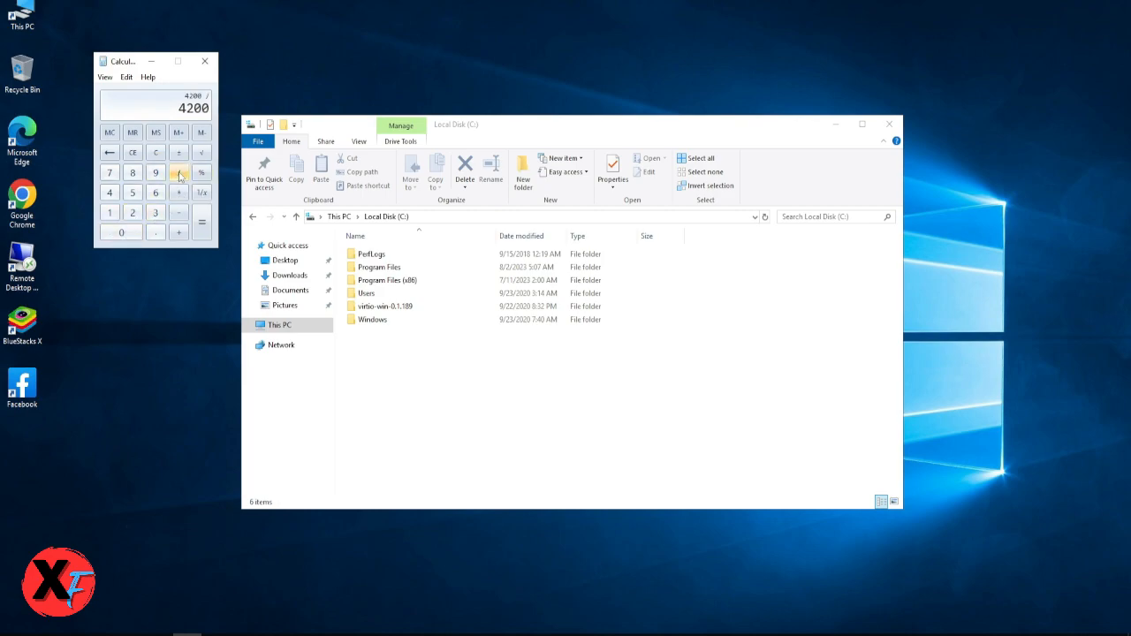
click(109, 213)
click(110, 193)
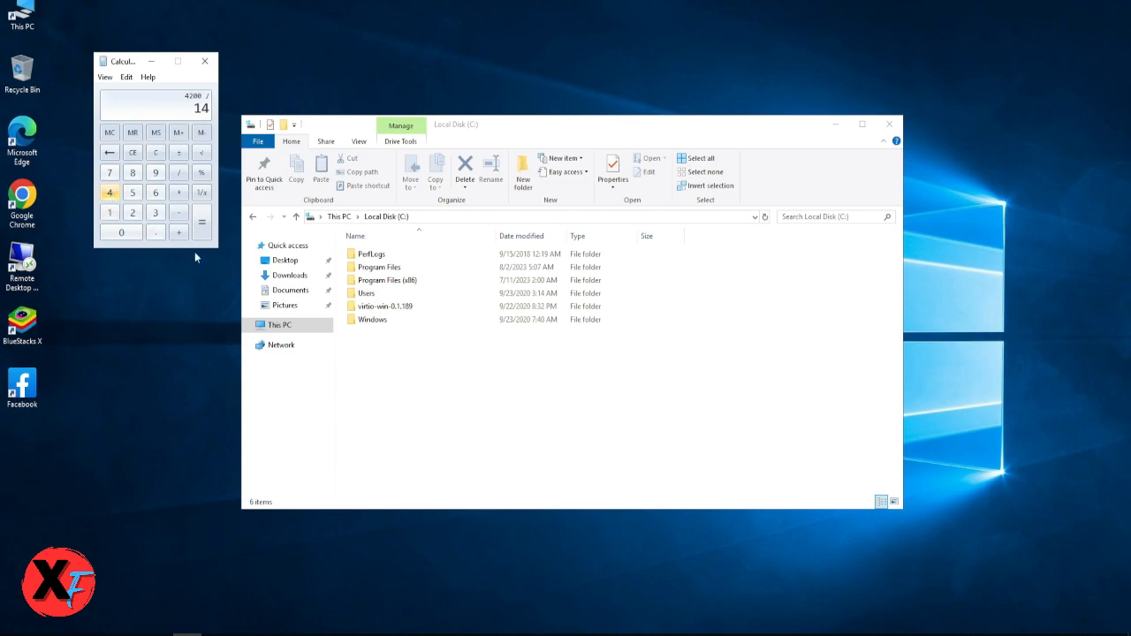
click(202, 235)
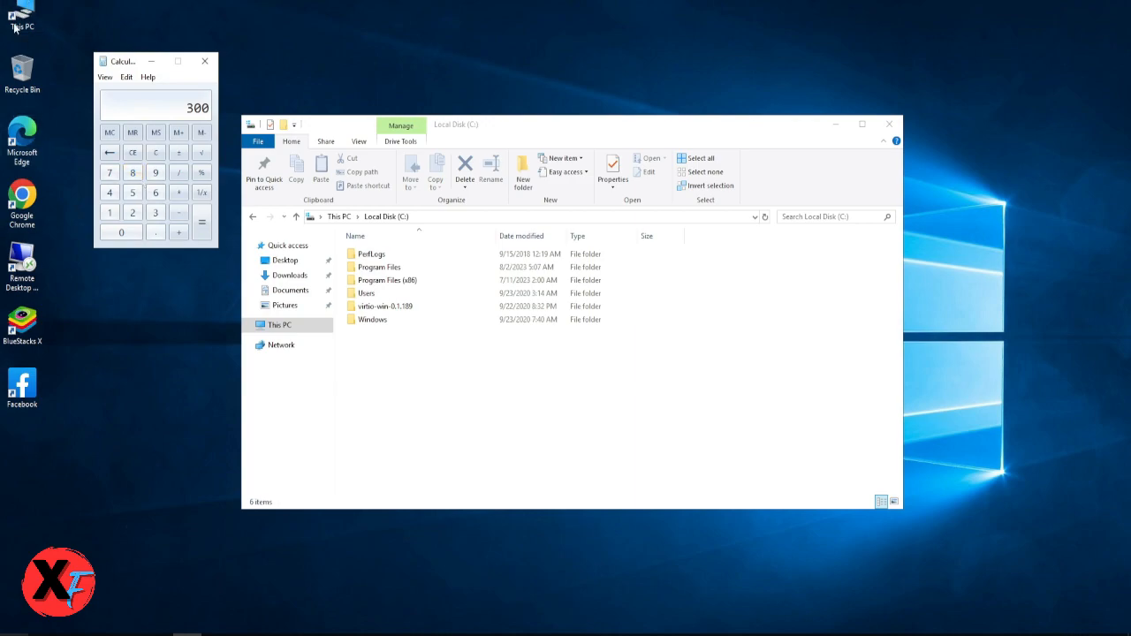
Open the remote Windows System information to check the server's specifications.
right_click(13, 629)
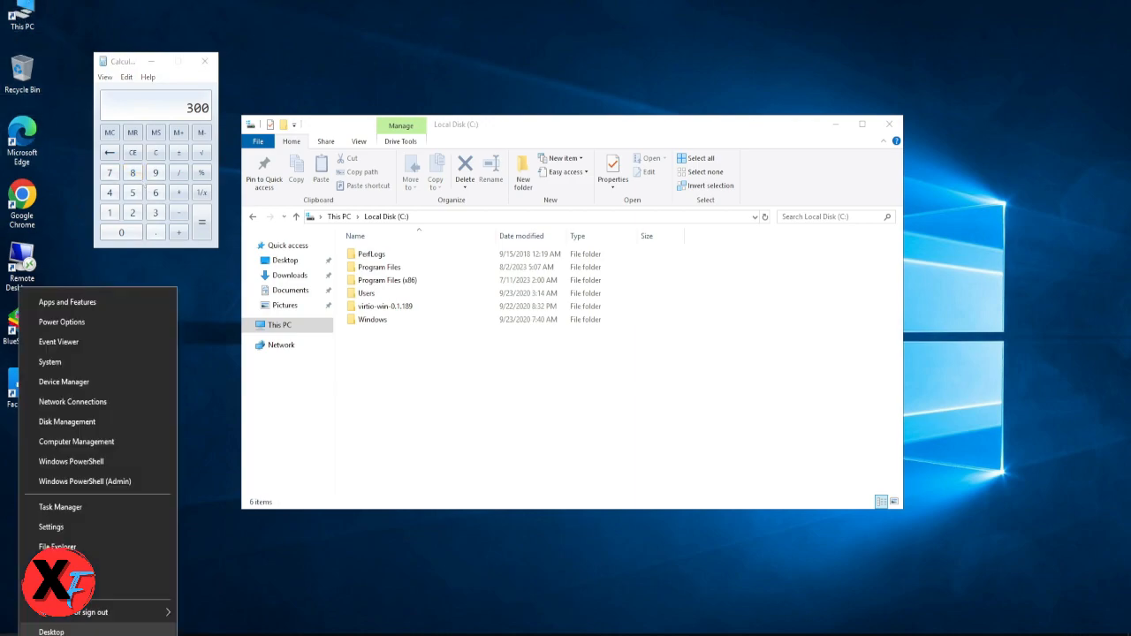
click(46, 361)
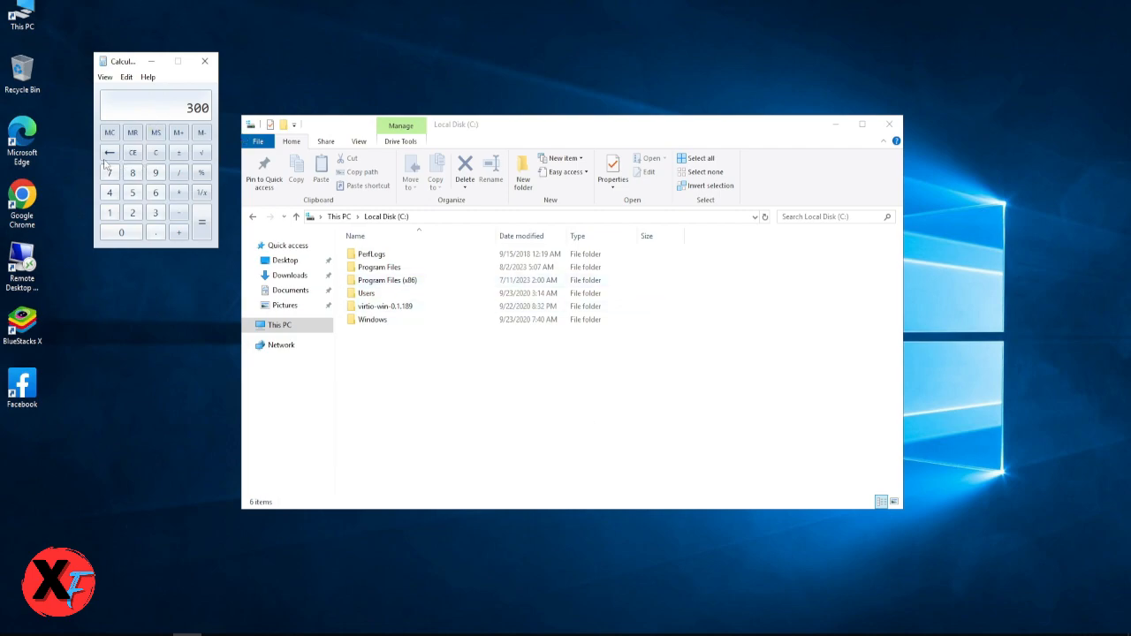
Enter 4200 in Calculator as a new value and keep its window active.
click(111, 193)
click(132, 213)
click(123, 234)
click(122, 233)
click(4, 343)
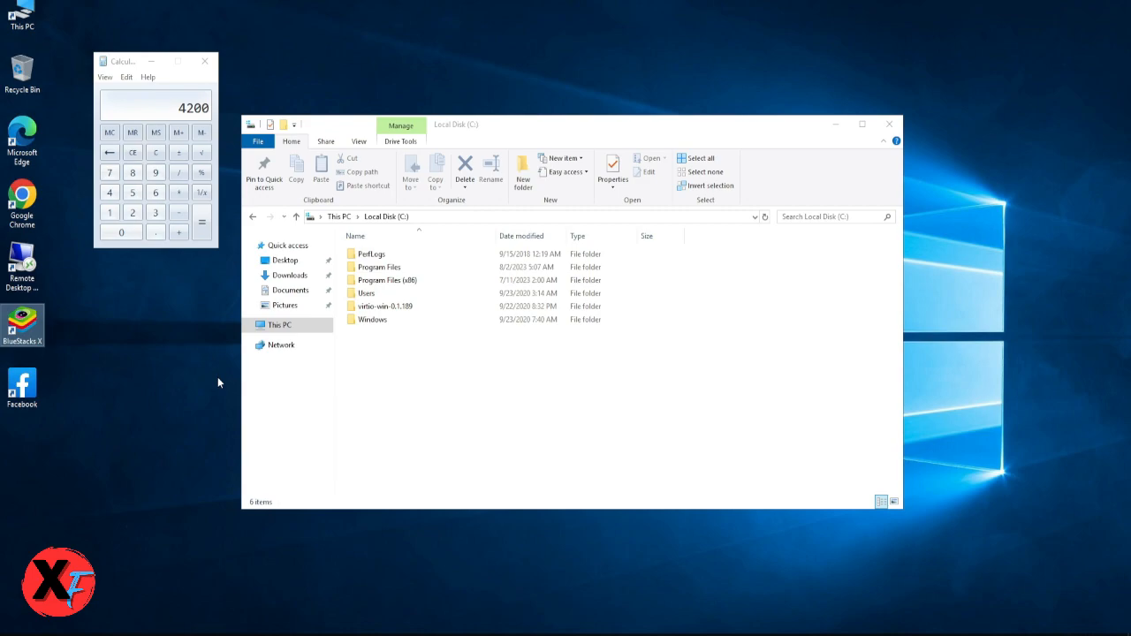
click(181, 117)
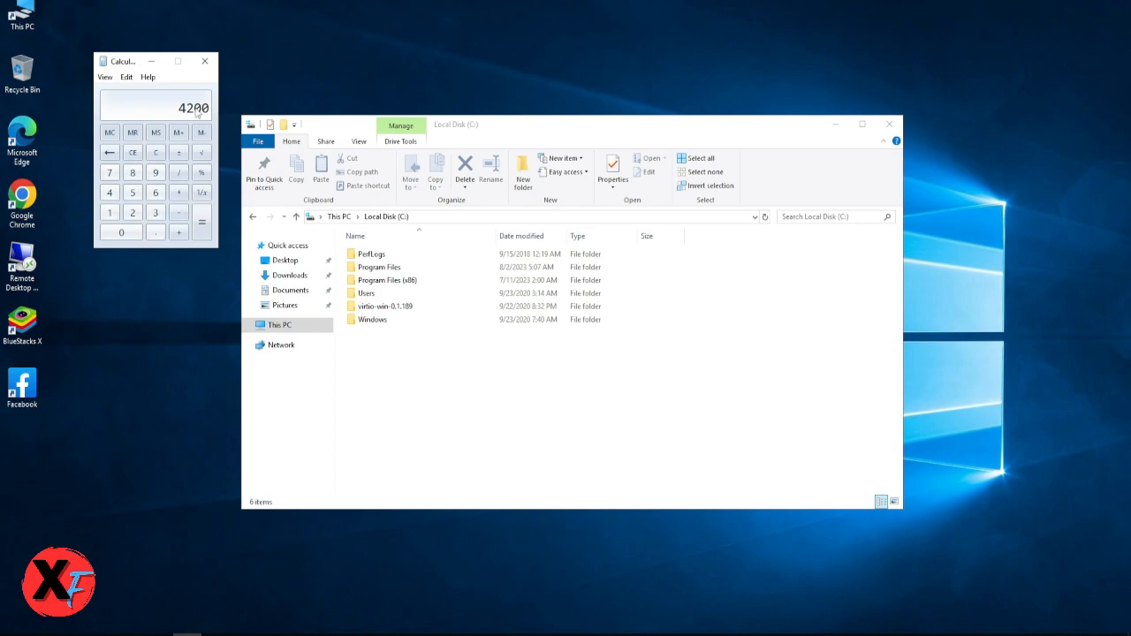
Close the File Explorer window showing Local Disk (C:) and move Calculator toward the middle of the desktop.
drag(127, 68, 127, 77)
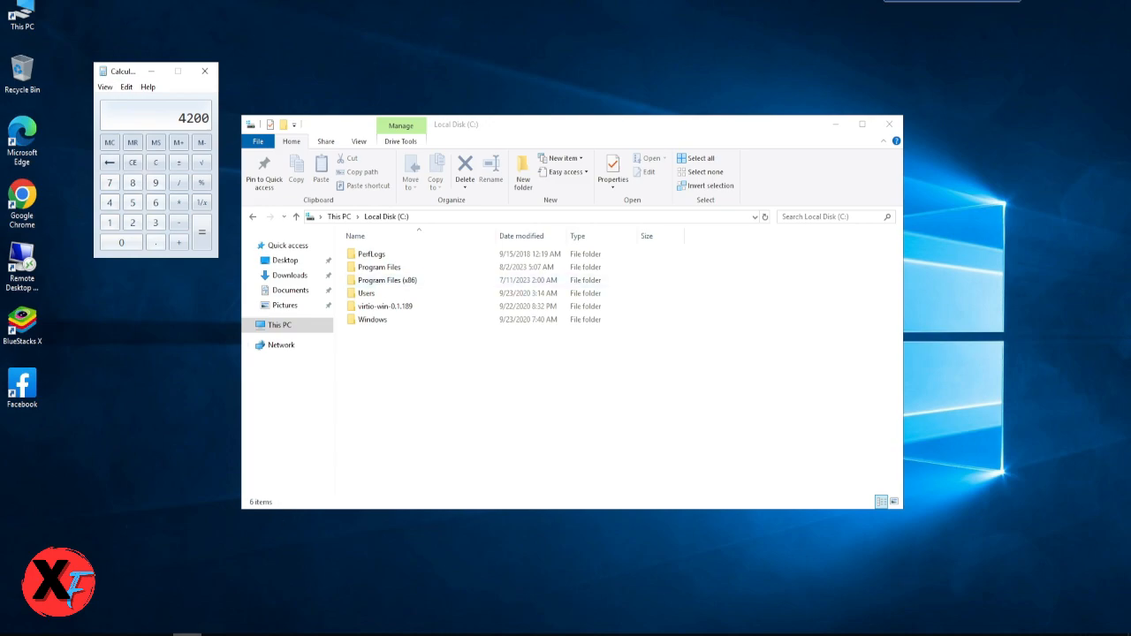
click(891, 127)
drag(125, 77, 426, 237)
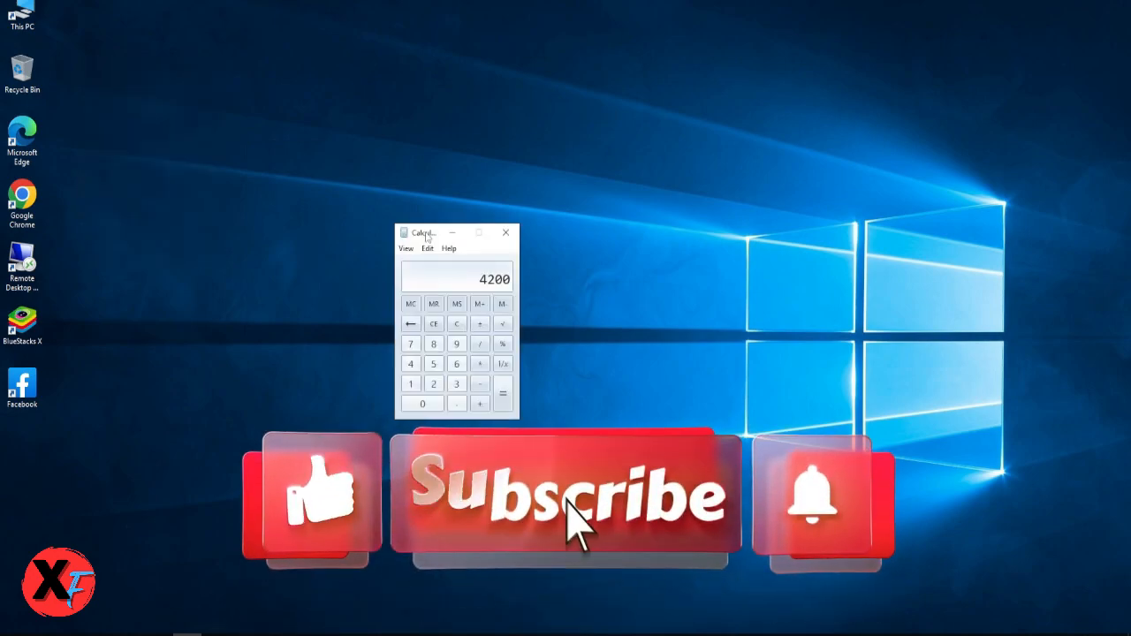